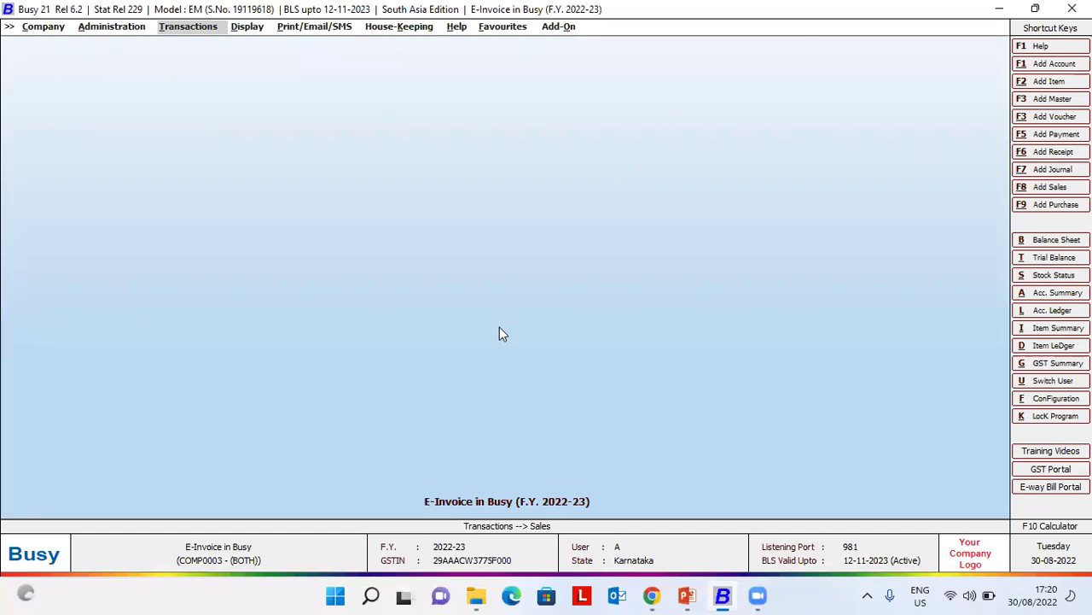
Open the company details for editing, review the company address lines, and close them without saving.
key(Left)
key(Left)
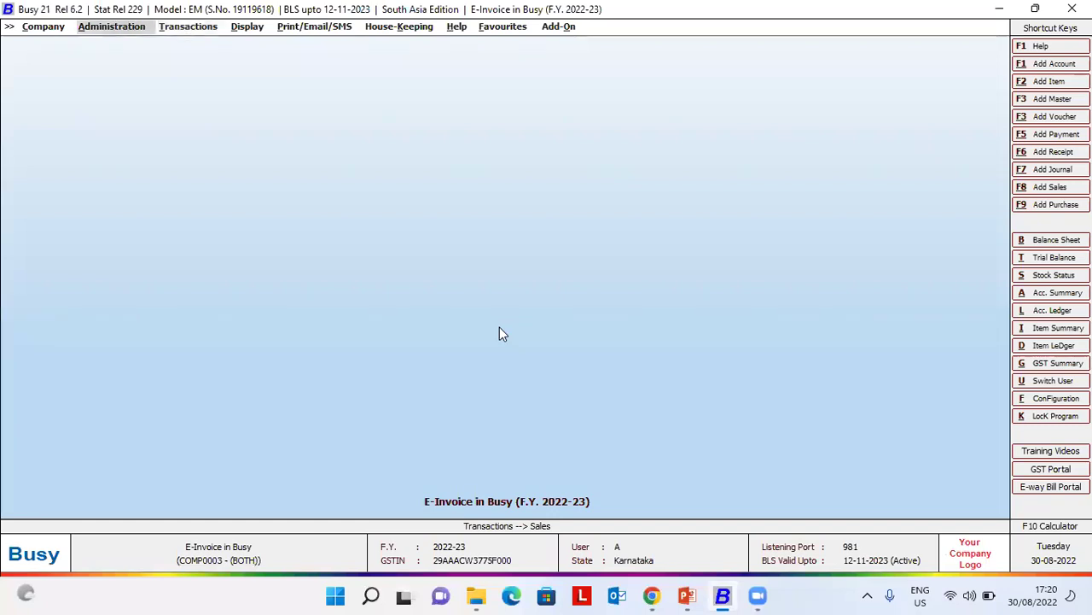
key(Return)
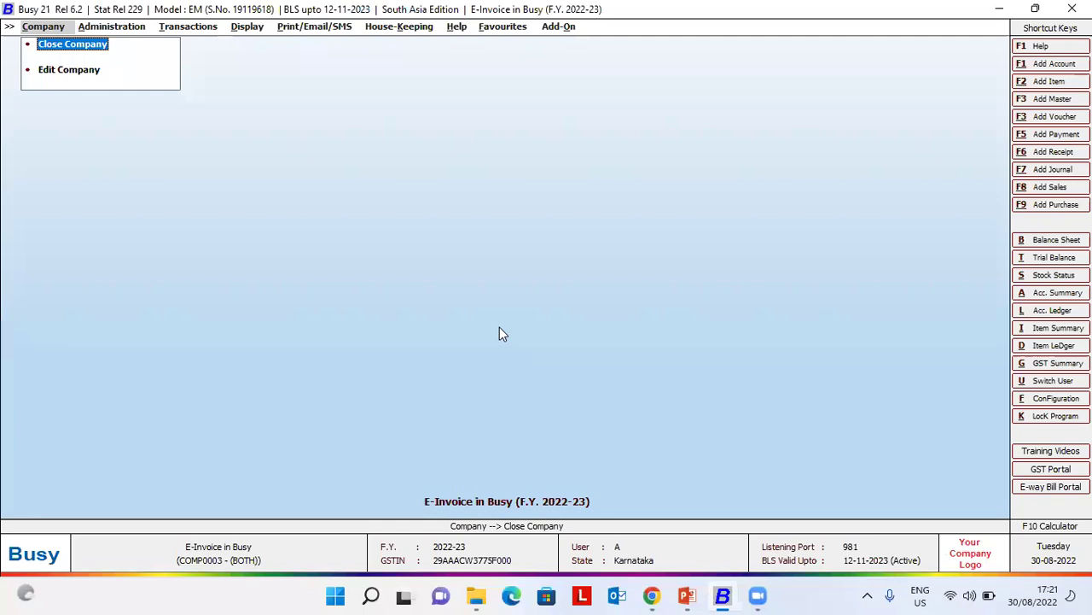
key(Down)
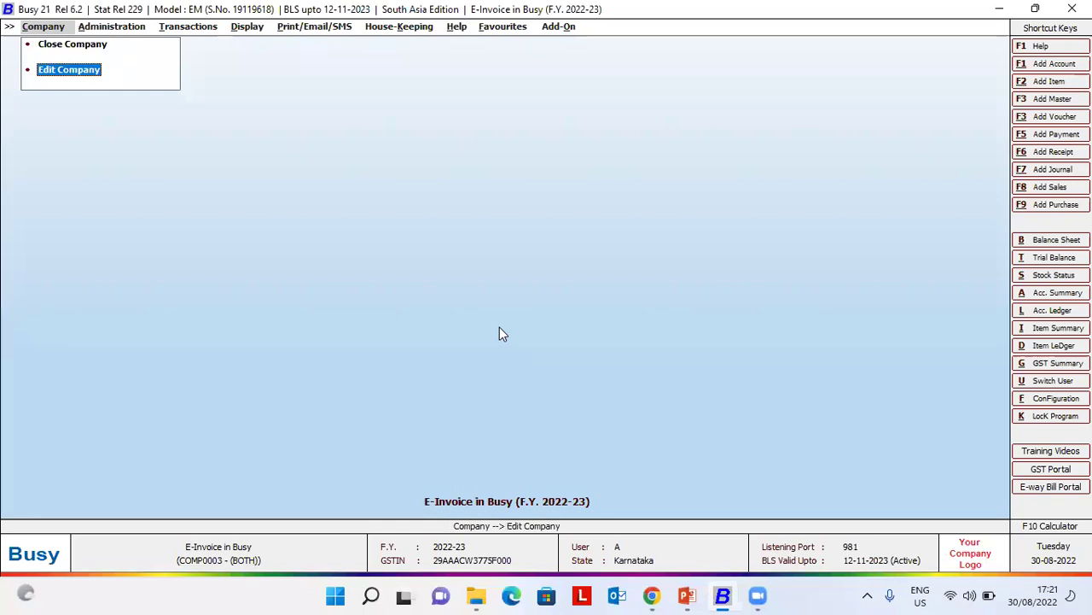
key(Return)
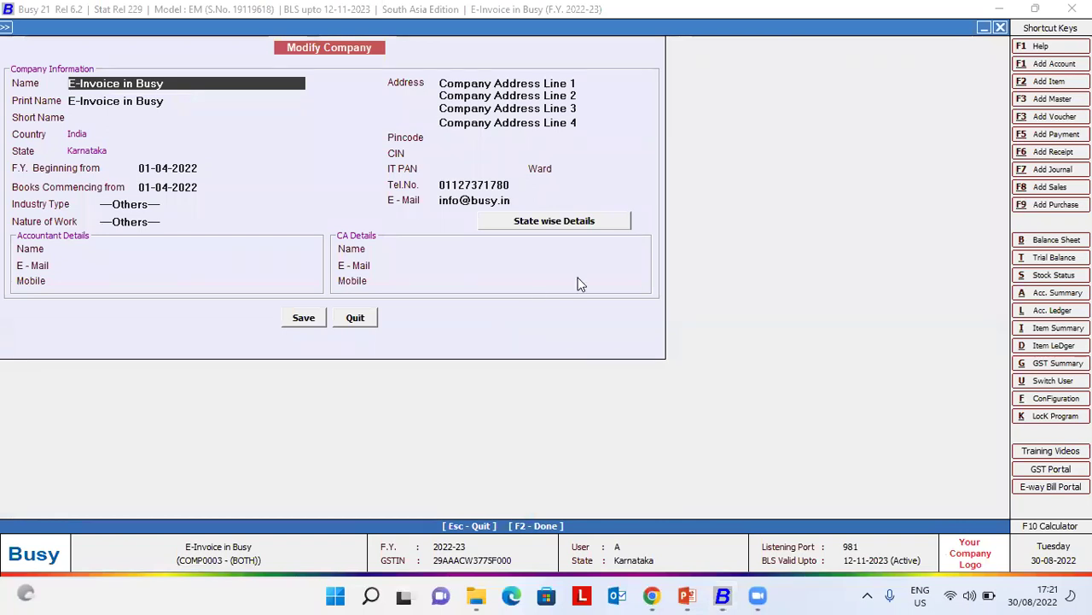
click(587, 86)
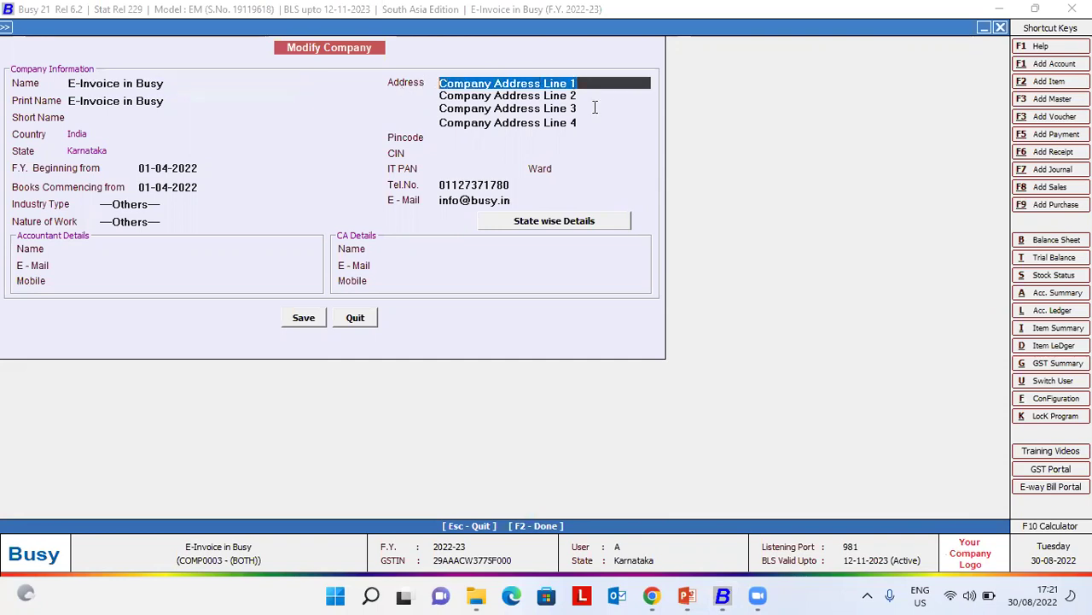
key(Return)
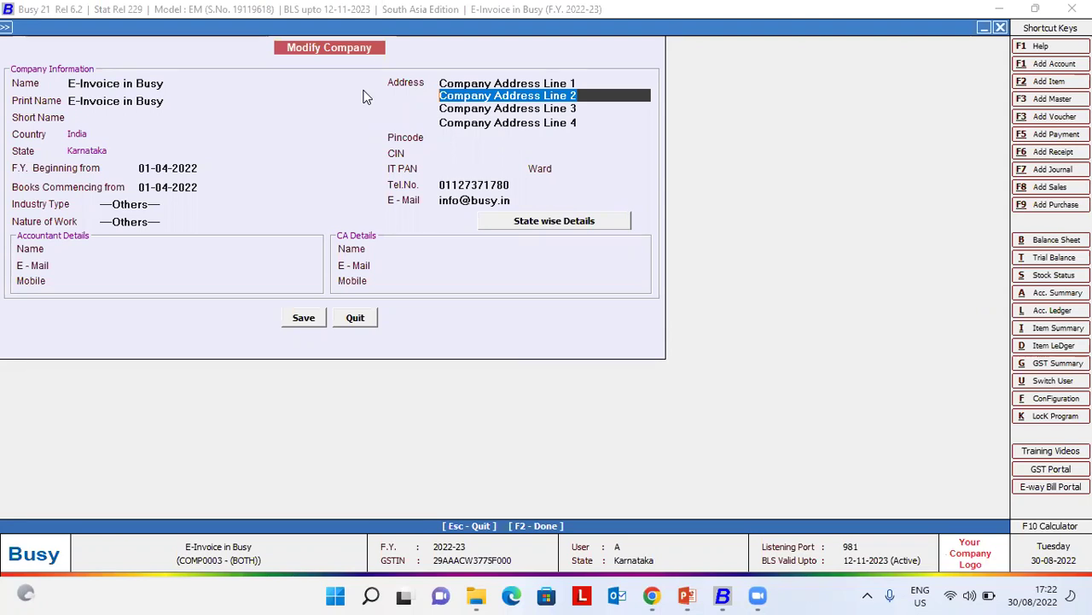
key(Escape)
key(Escape)
Open the GST/VAT section of the Features / Options configuration.
key(Right)
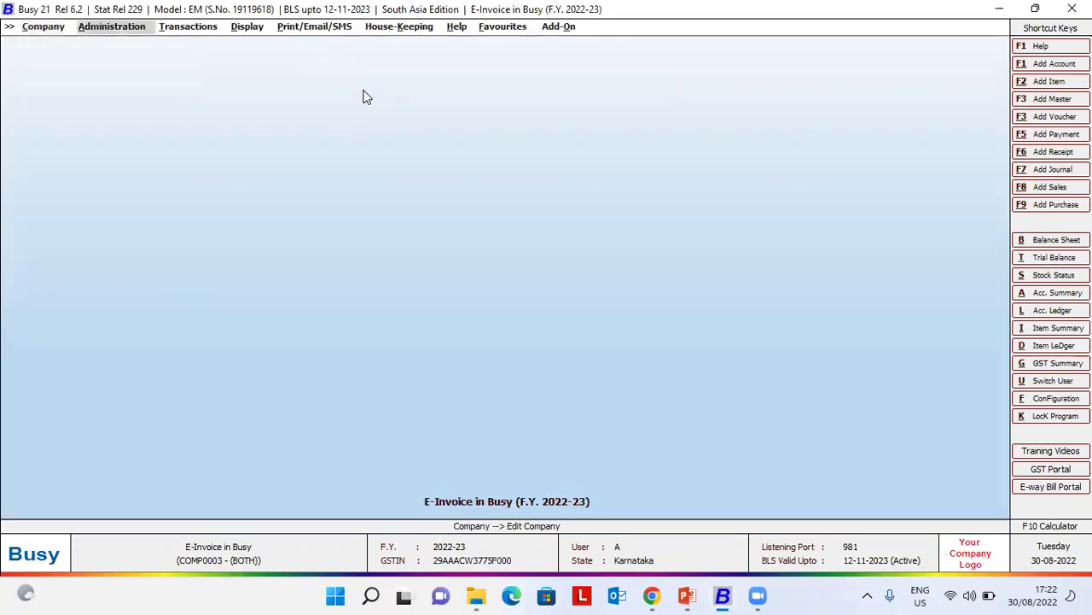
key(Return)
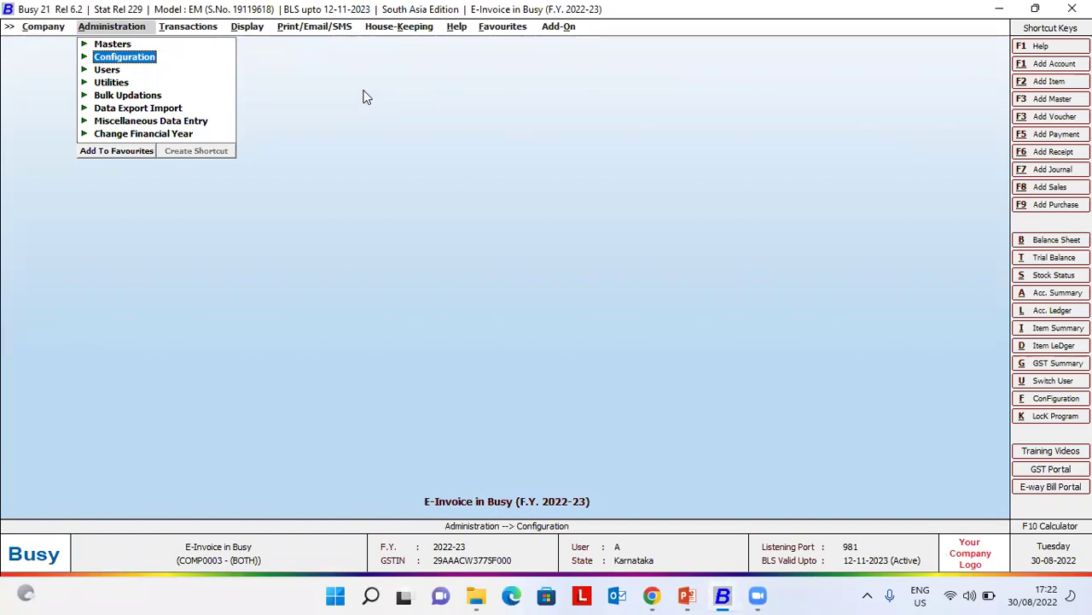
key(Return)
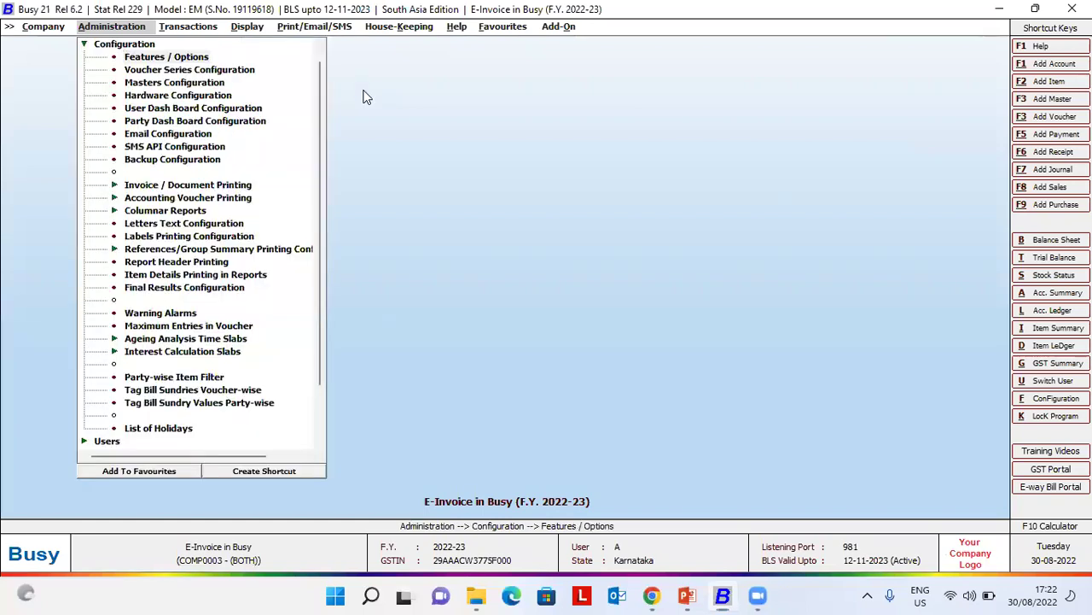
key(Return)
key(Down)
key(Down)
key(Down)
key(Down)
key(Down)
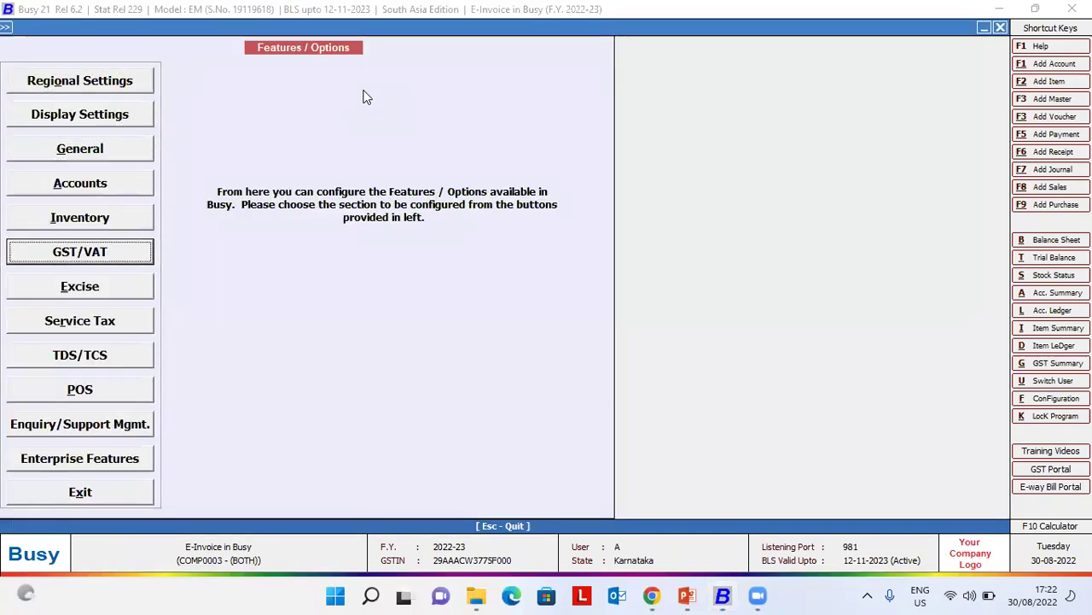
key(Return)
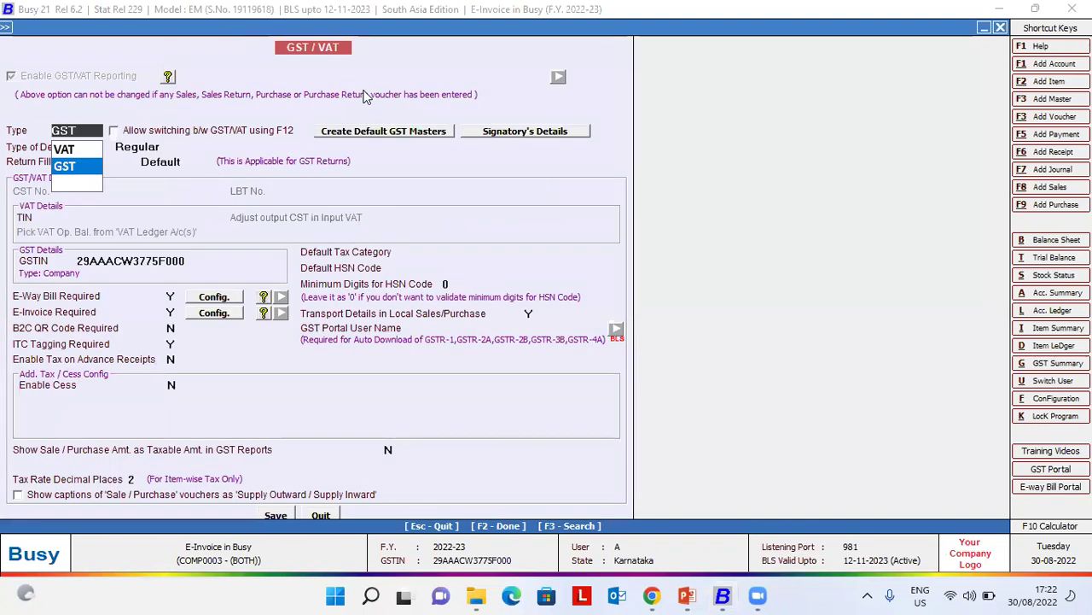
Check the E-Invoice Required option and review its configuration's GSP user ID, password, From Place and PIN code.
click(170, 313)
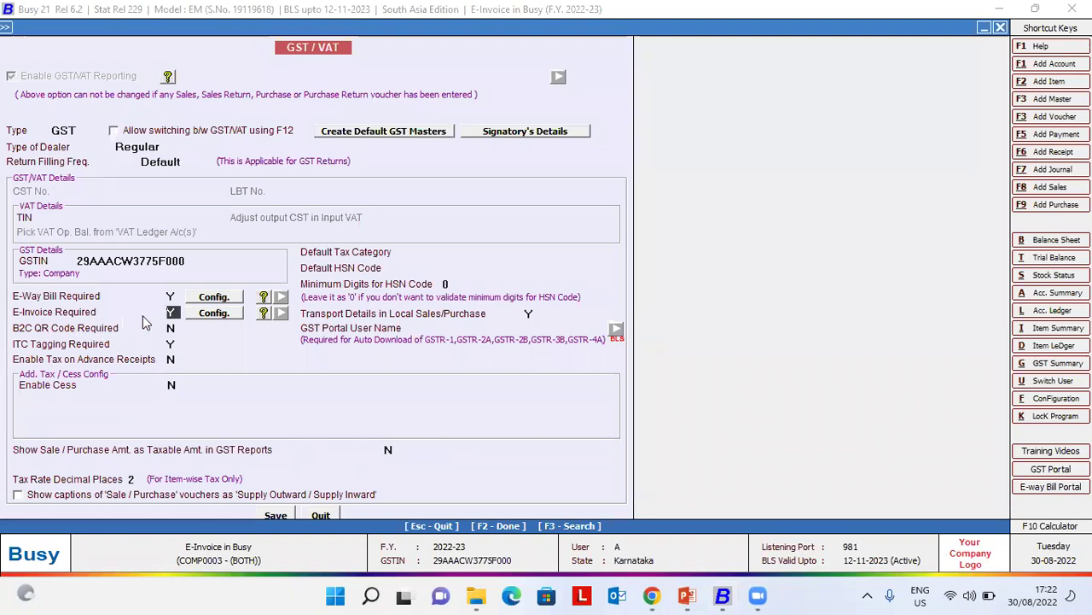
key(Return)
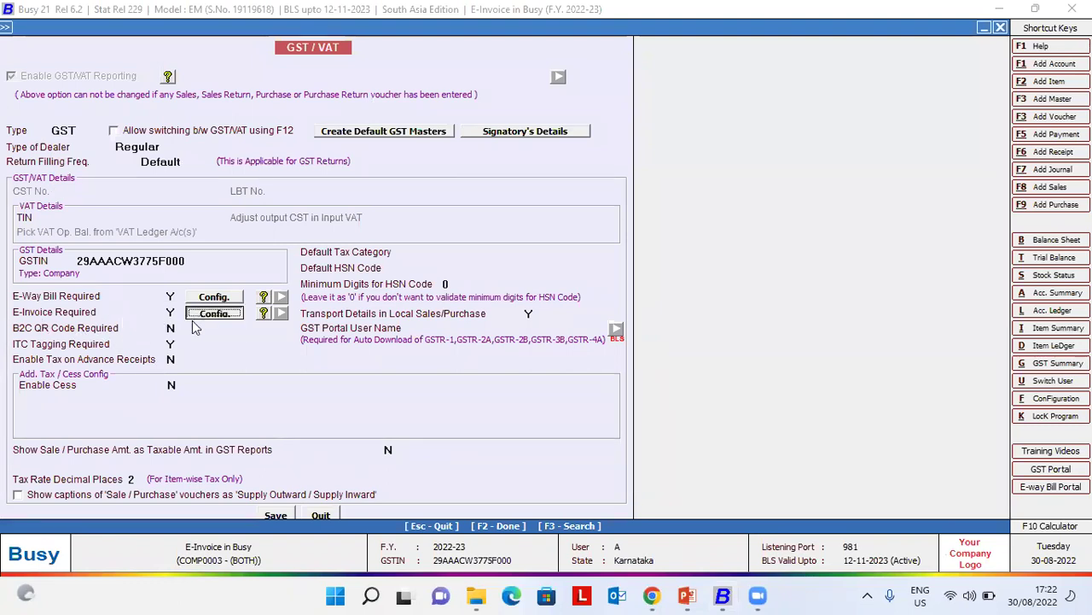
key(Return)
click(271, 265)
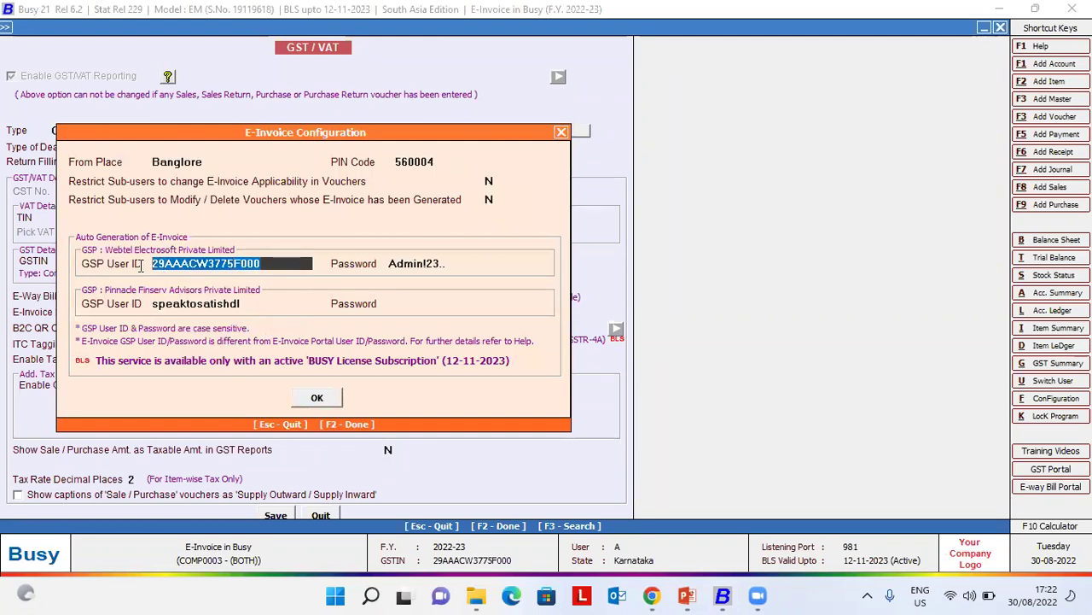
click(451, 265)
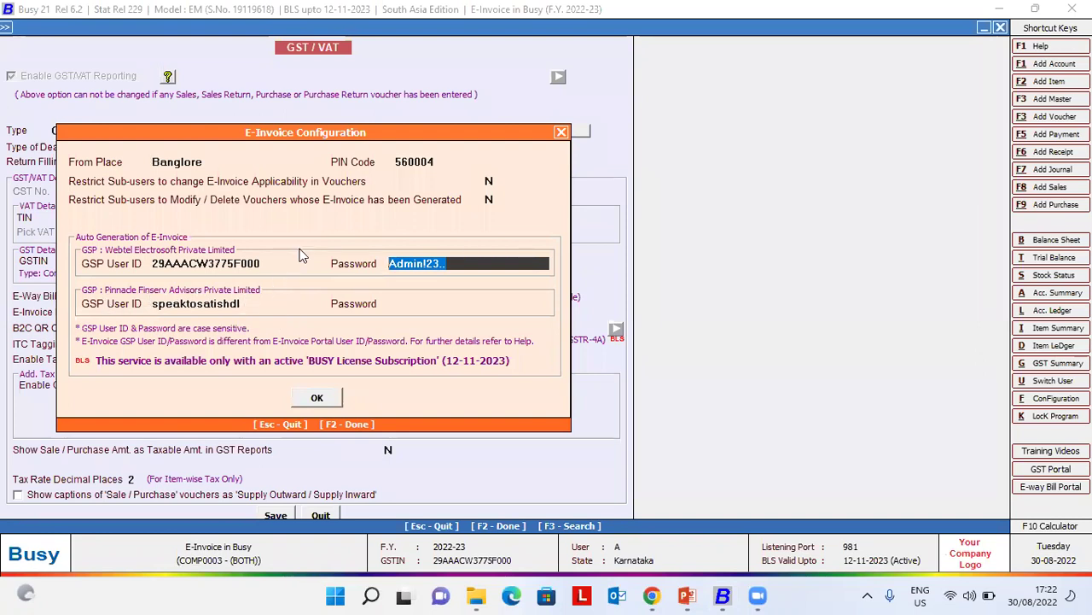
click(224, 165)
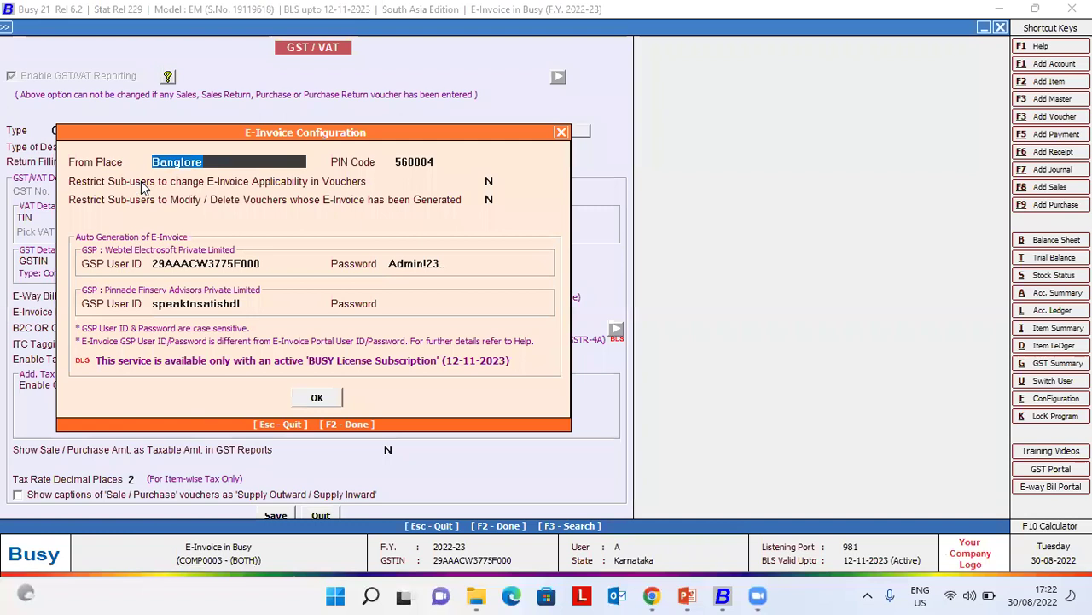
click(444, 162)
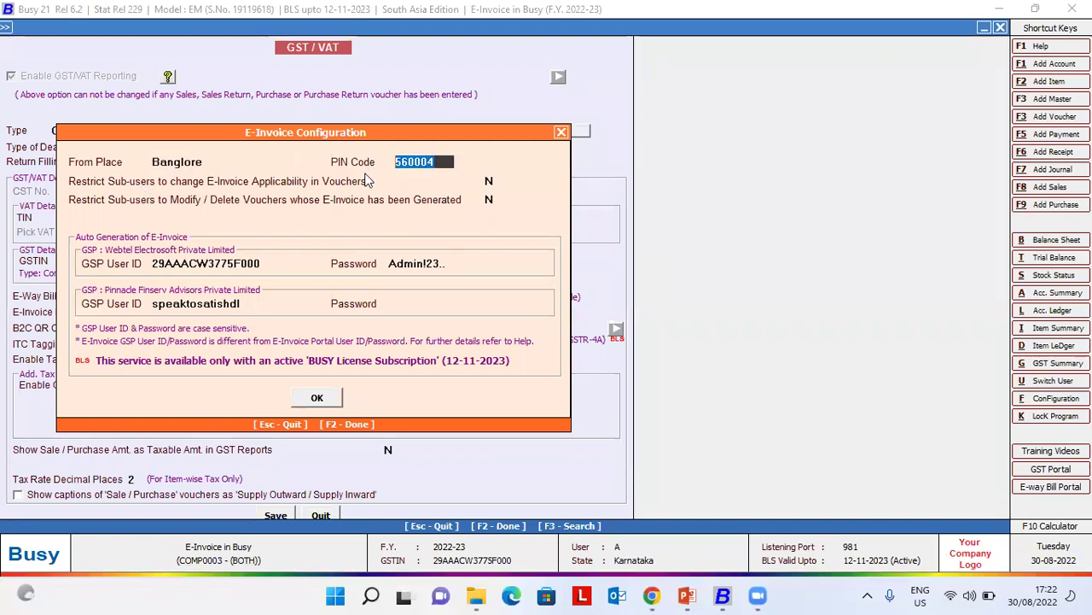
click(309, 398)
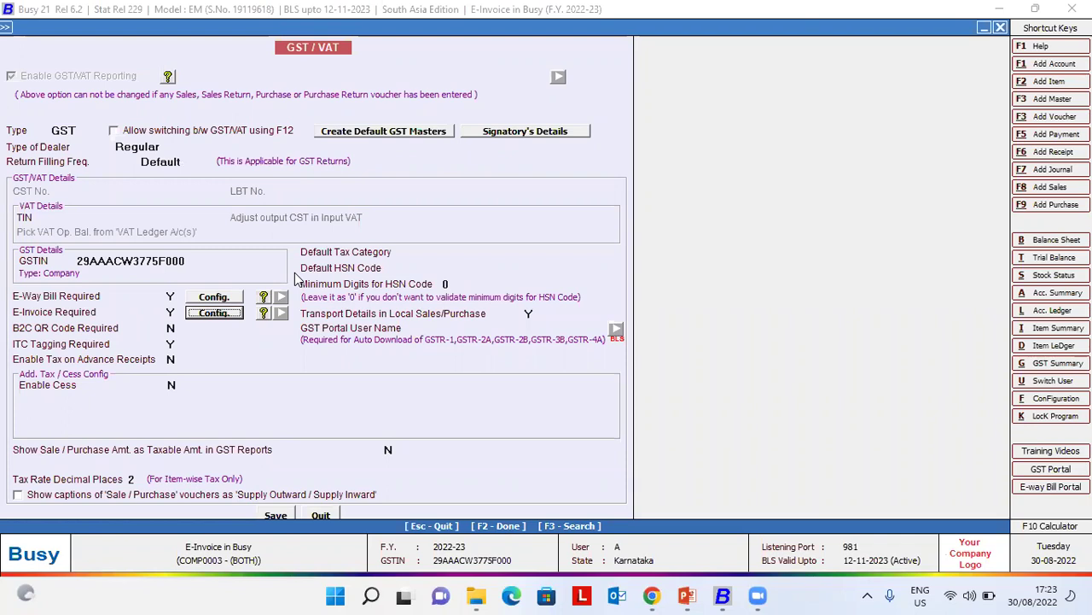
Review the E-Way Bill configuration and the E-Invoice configuration once more, and leave the feature options.
click(214, 296)
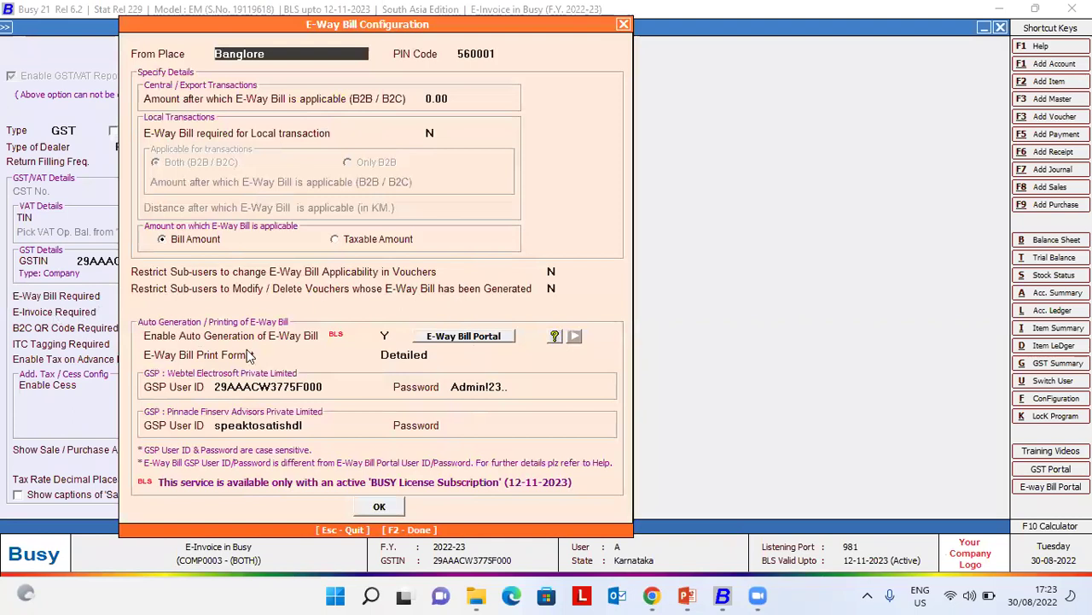
click(362, 506)
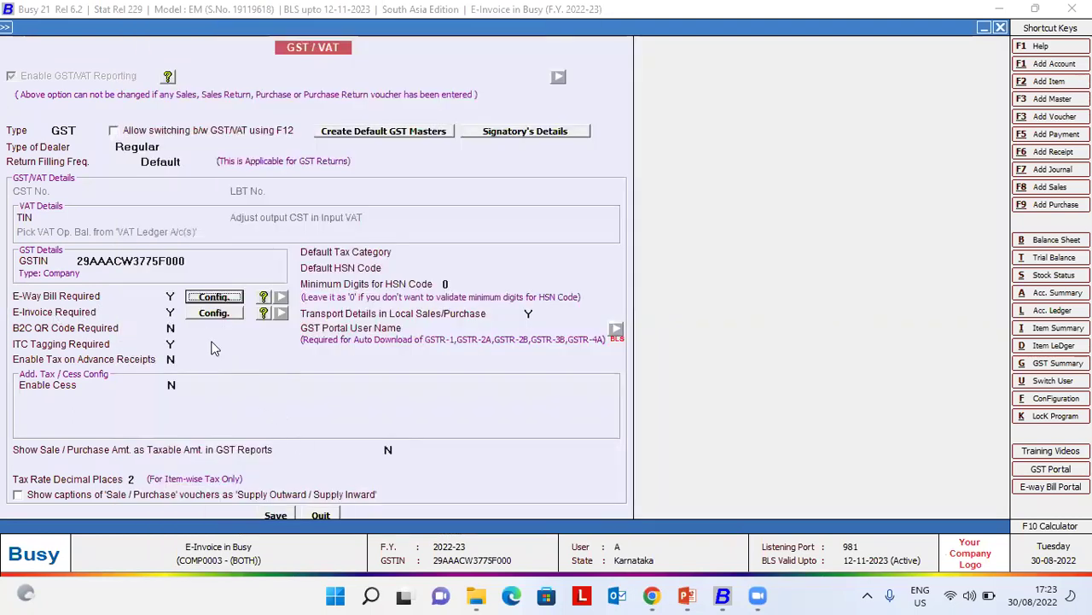
key(Down)
key(Return)
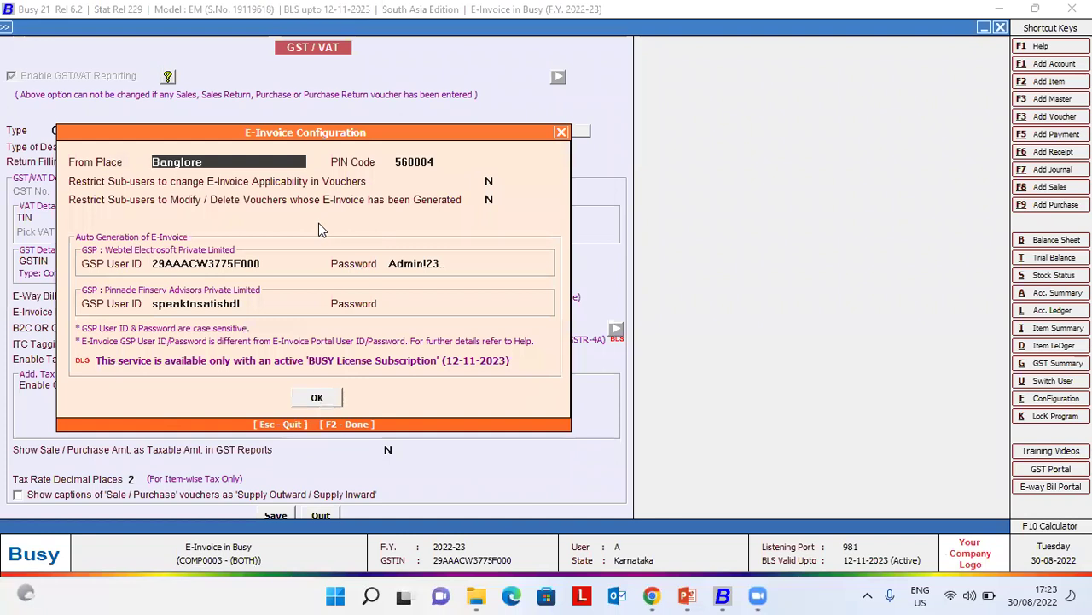
key(Escape)
key(Escape)
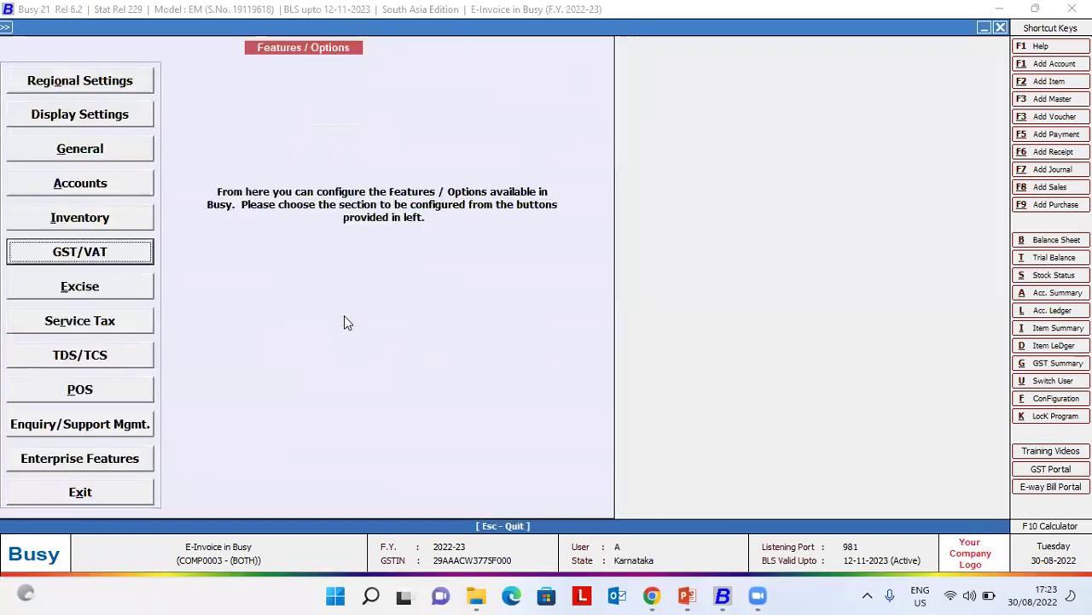
key(Escape)
key(Escape)
Open the account master of Busy Infotech Pvt. Ltd. for modification.
key(Up)
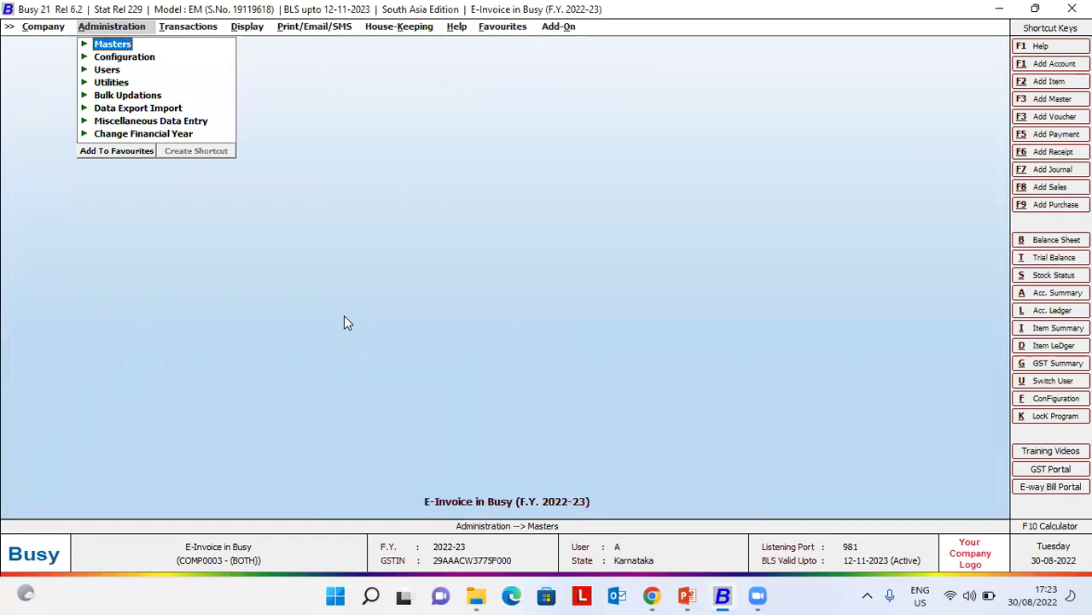
key(Return)
key(Return)
key(Down)
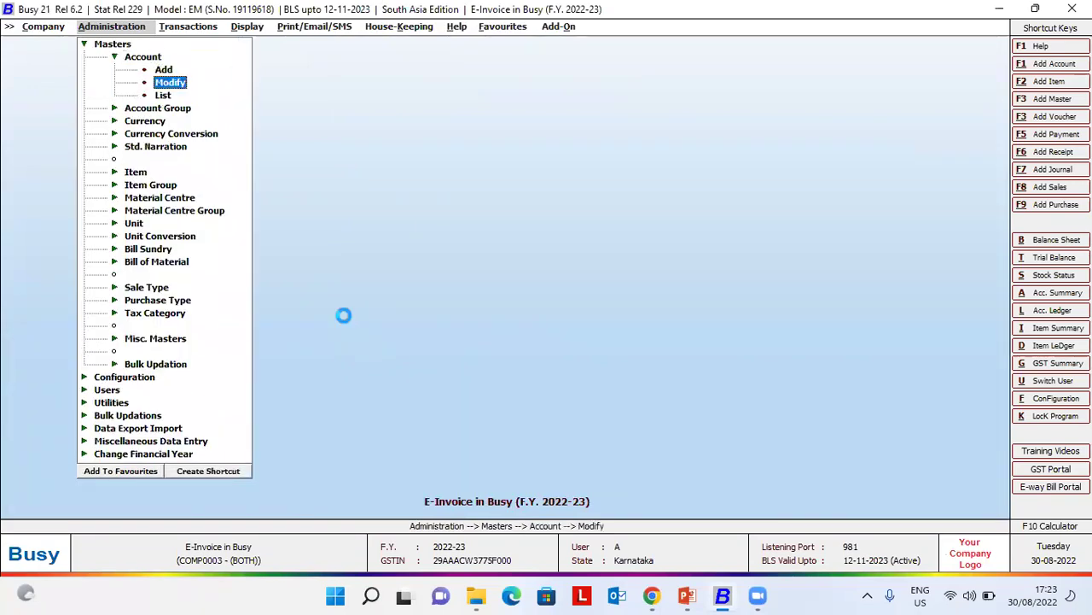
key(Return)
text(sy)
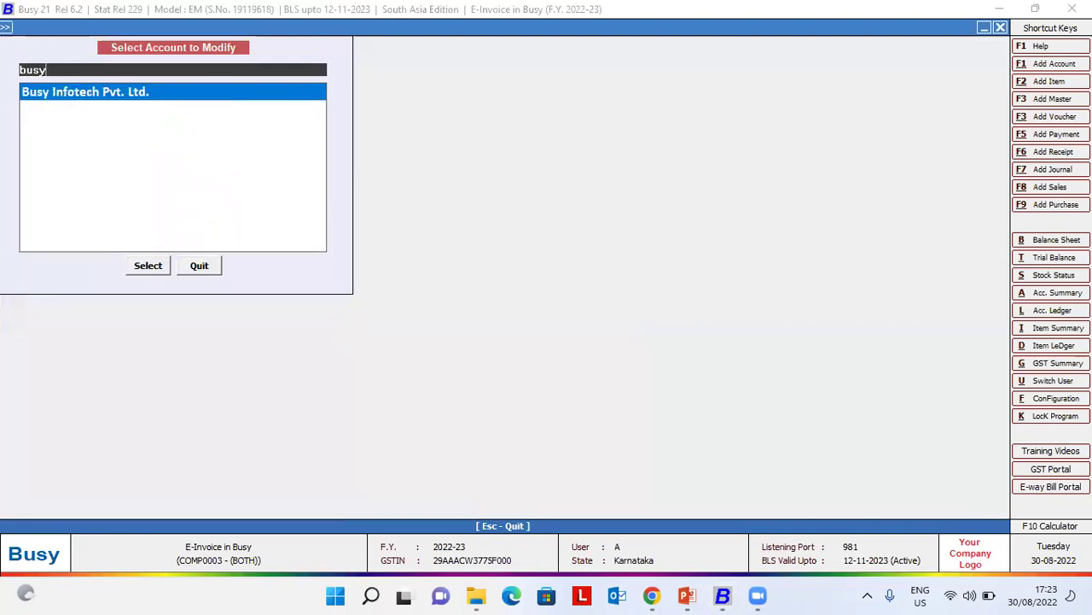
key(Return)
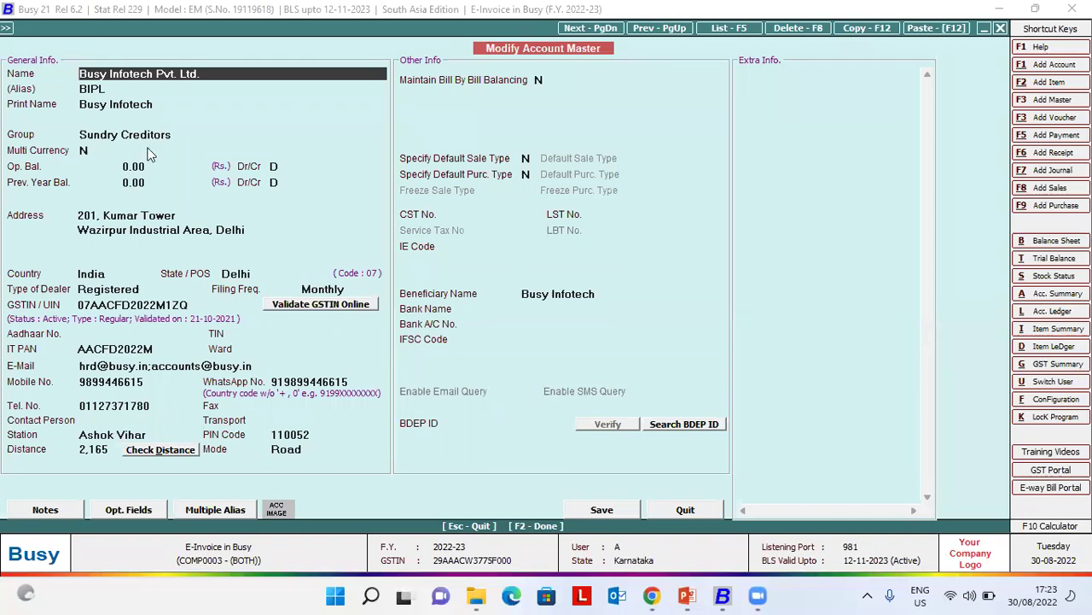
Review the account's address, GSTIN, station and PIN code, and close the account master without saving.
drag(192, 219, 12, 237)
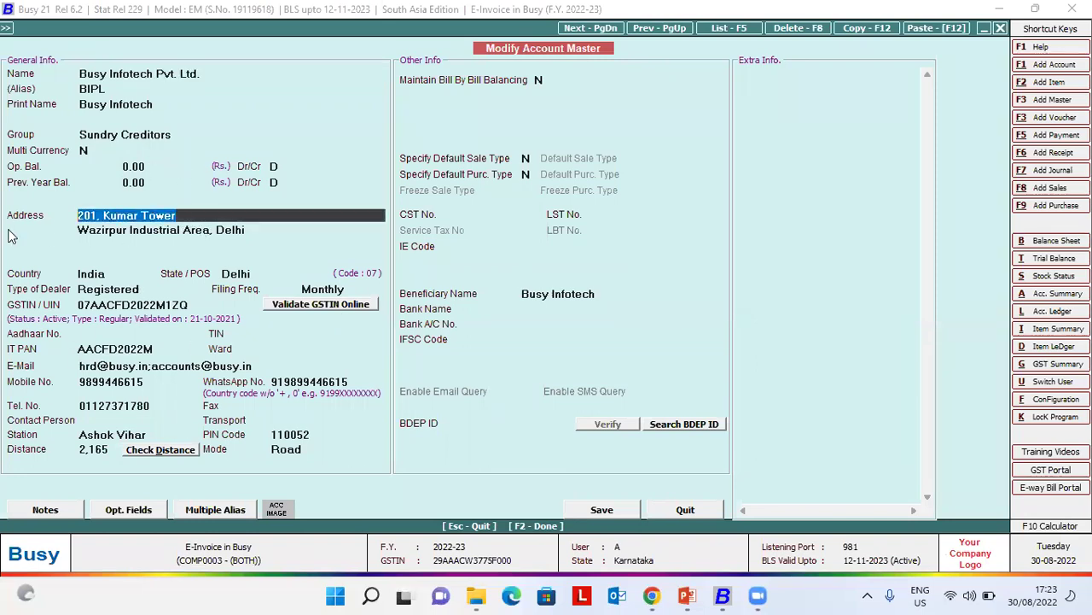
drag(265, 231, 7, 230)
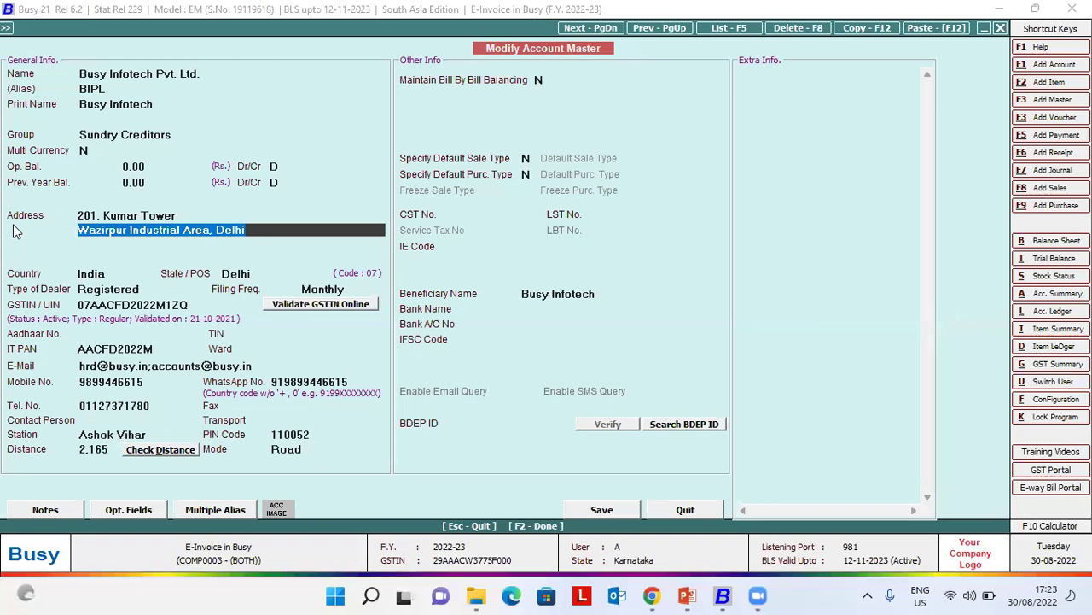
click(195, 304)
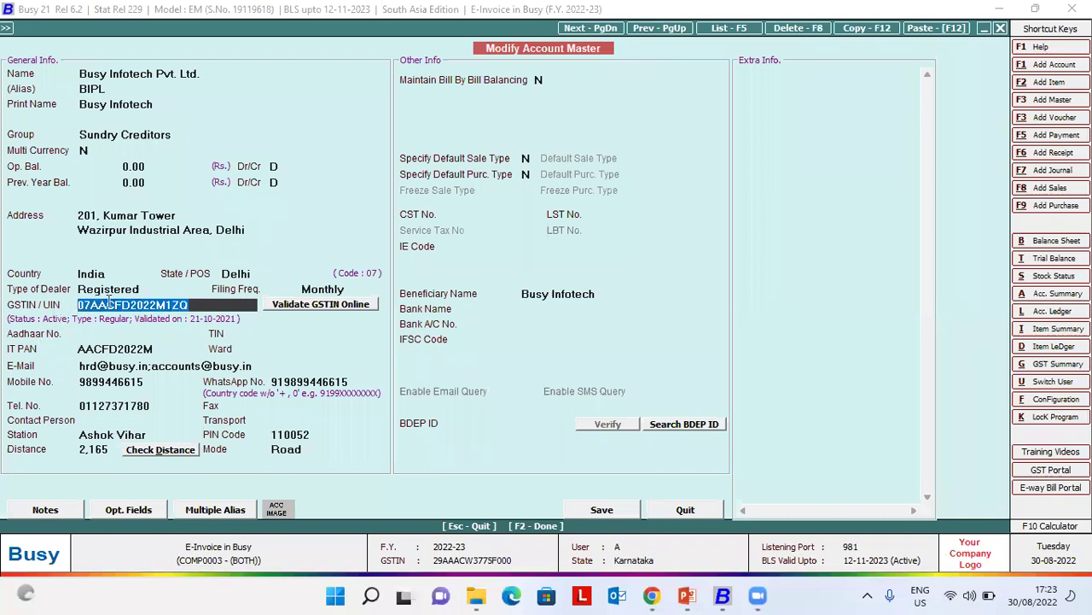
click(163, 435)
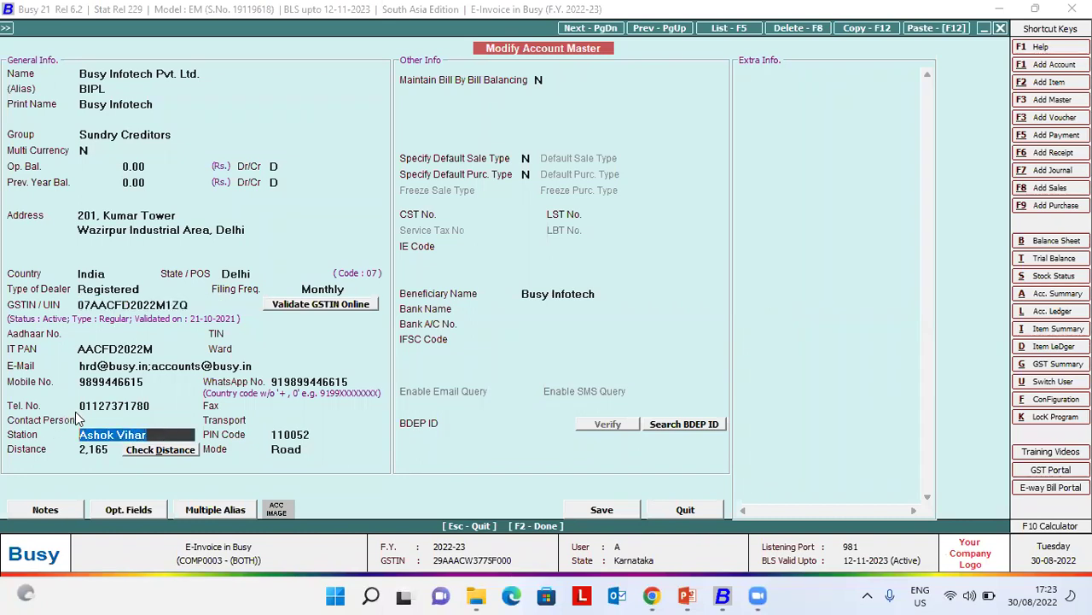
click(297, 435)
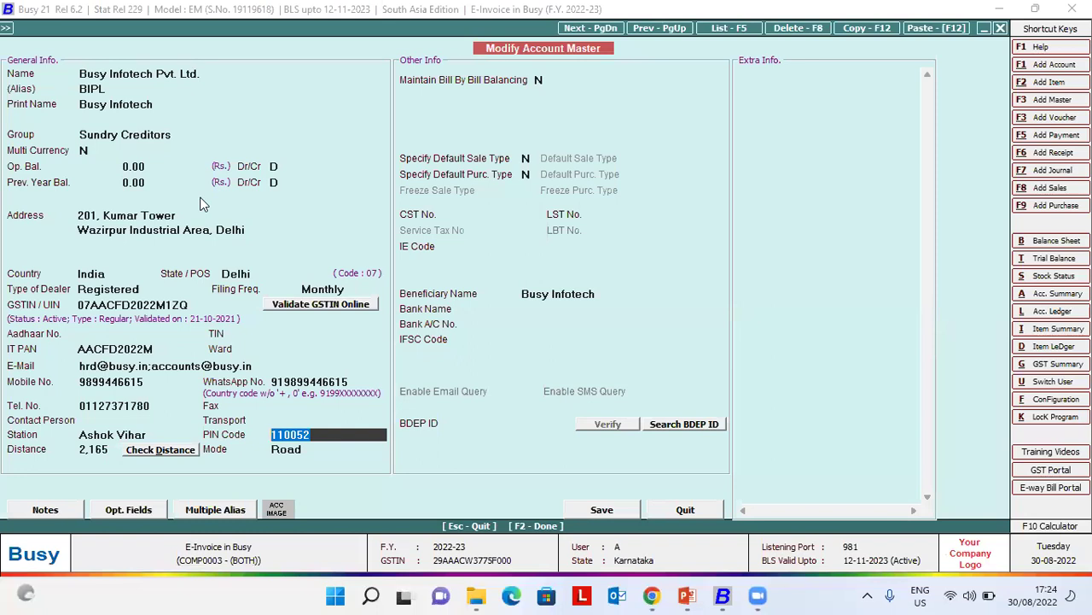
key(Escape)
key(Escape)
key(Escape)
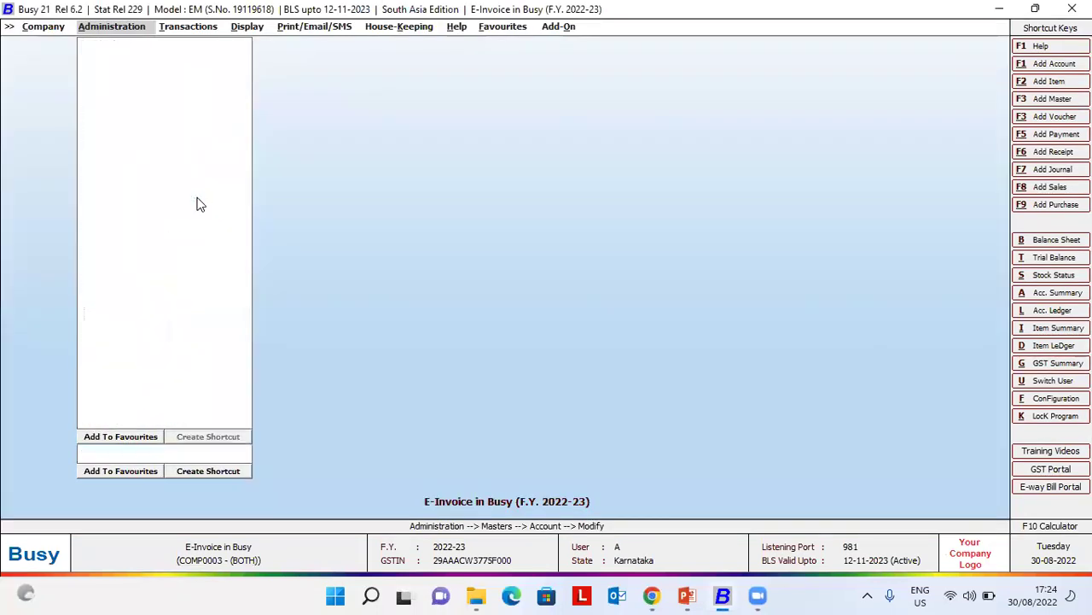
Open the $ currency master for modification and go through its fields to the Currency Code for E-Invoice.
key(Down)
key(Down)
key(Return)
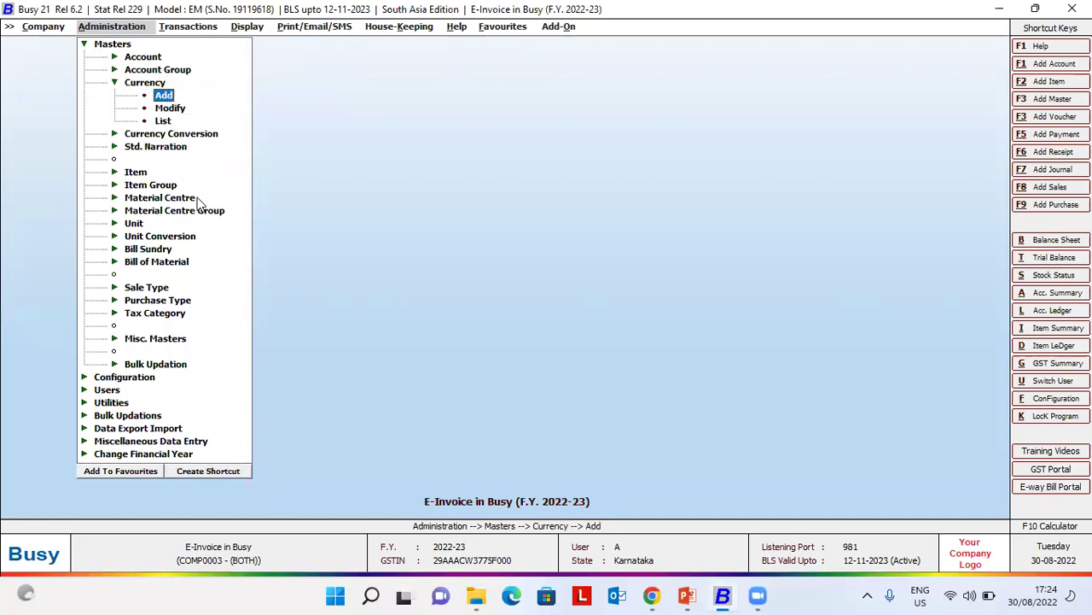
key(Down)
key(Return)
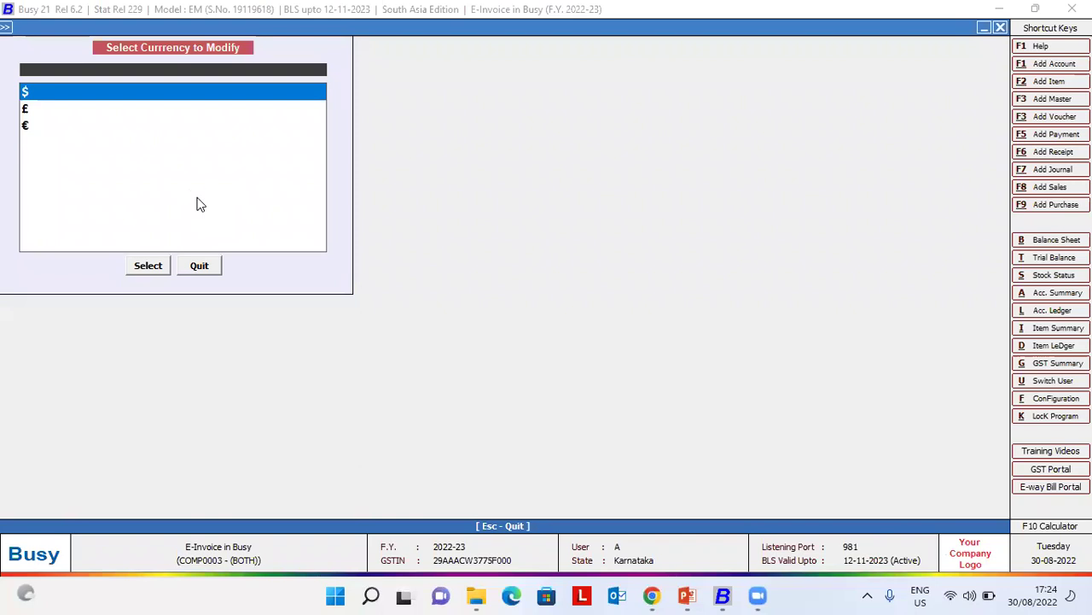
key(Return)
key(Return)
key(Return)
key(Return)
key(Return)
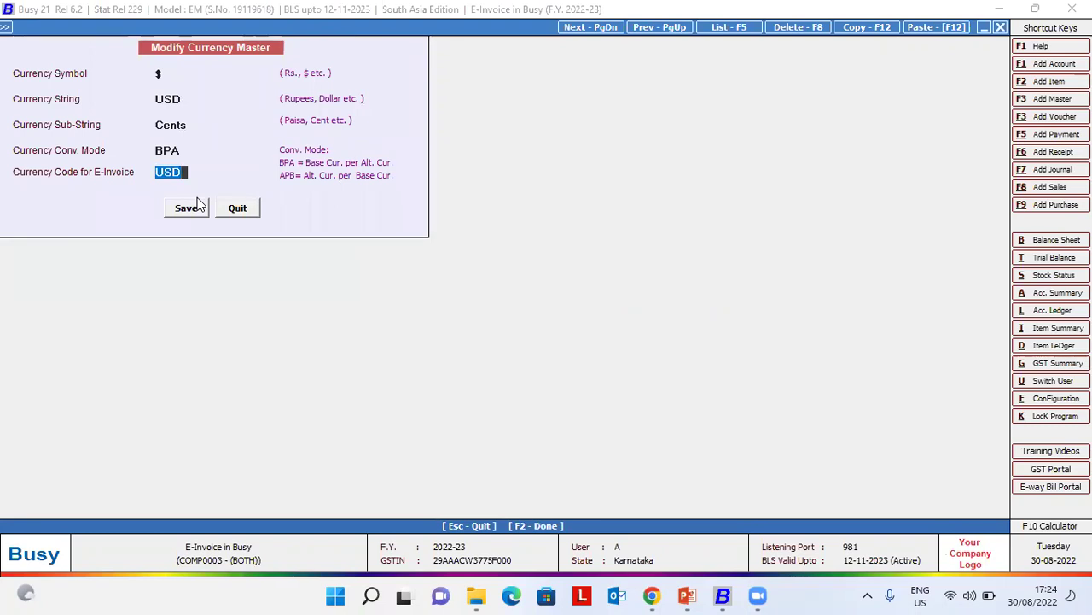
Close the $ currency master without saving and leave currency modification.
key(Escape)
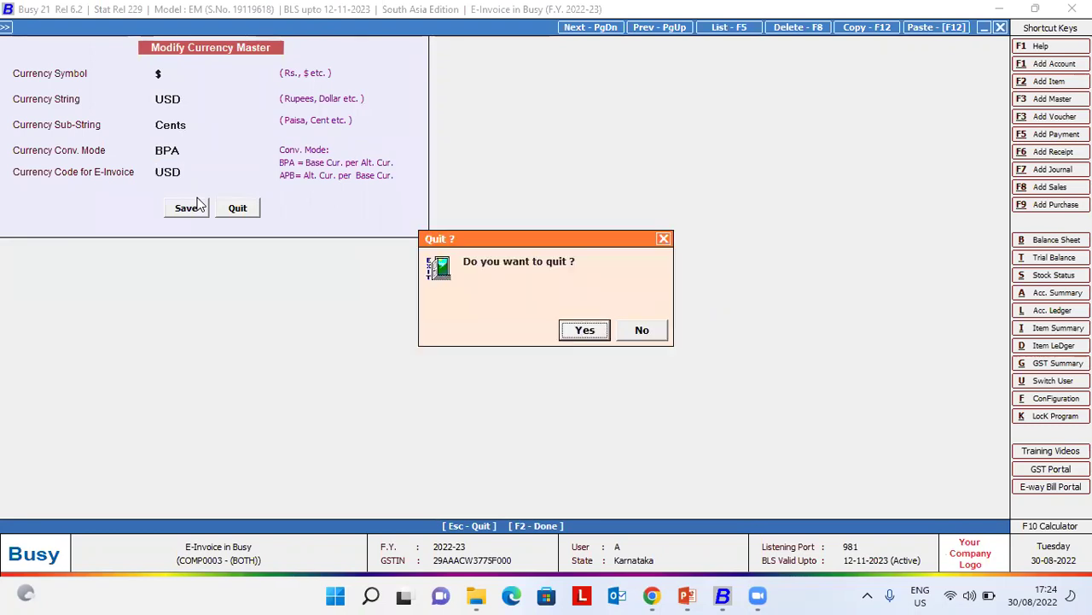
key(Return)
key(Escape)
key(Escape)
Open the Main Store material centre master for modification.
key(Down)
key(Down)
key(Down)
key(Down)
key(Down)
key(Return)
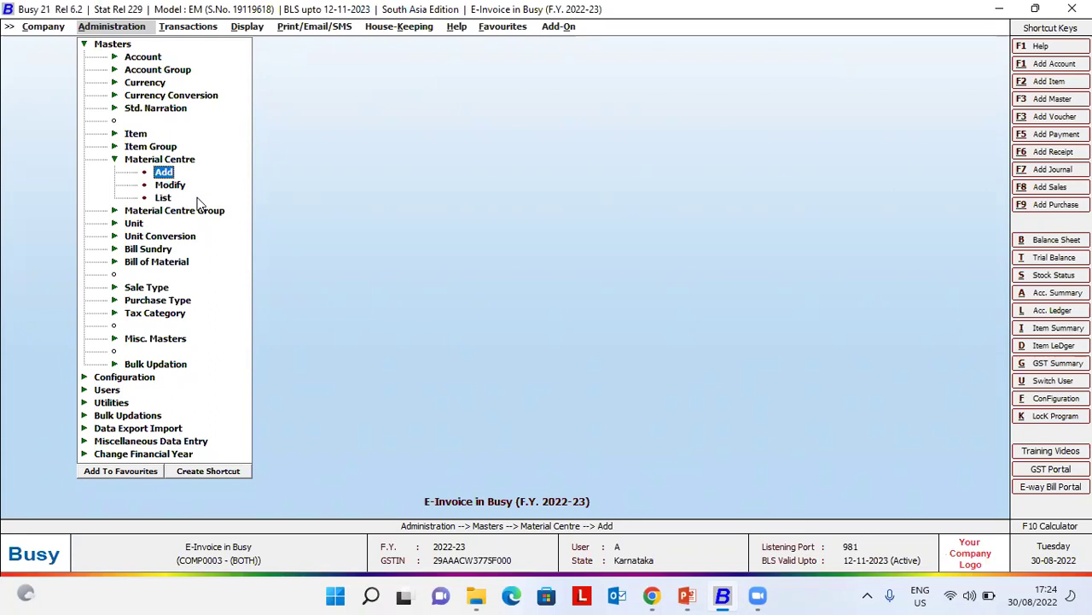
key(Down)
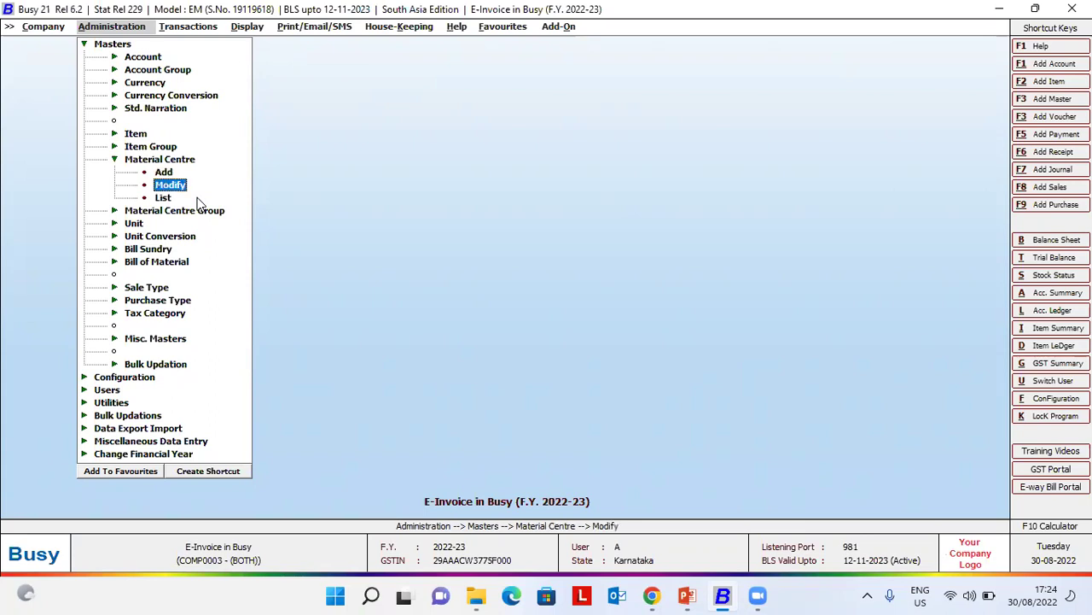
key(Return)
key(Return)
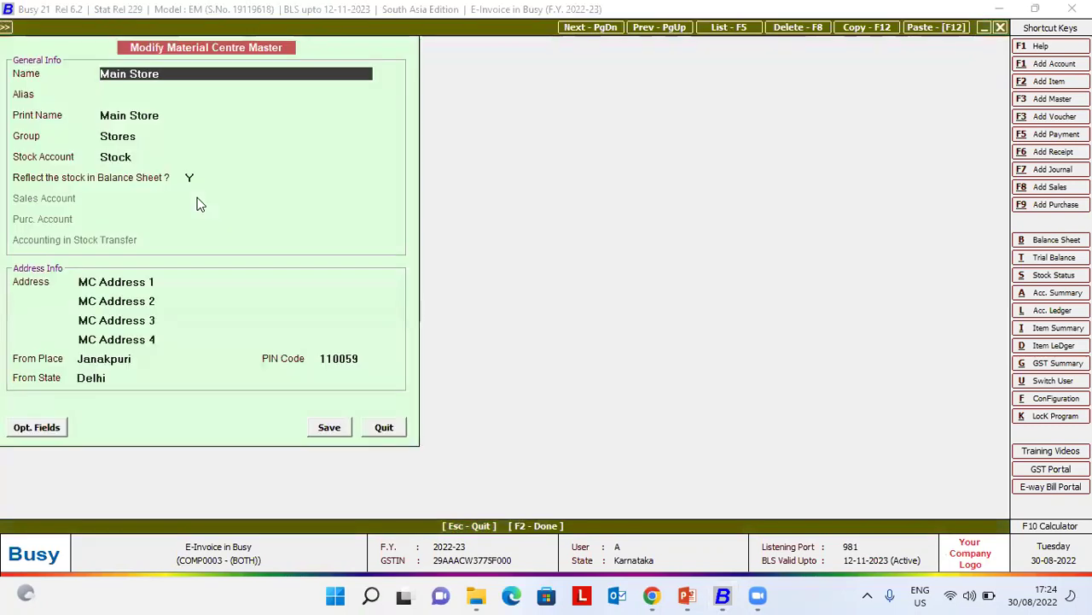
Review the material centre's address lines, From Place, PIN Code and From State, and leave the master without changes.
click(166, 285)
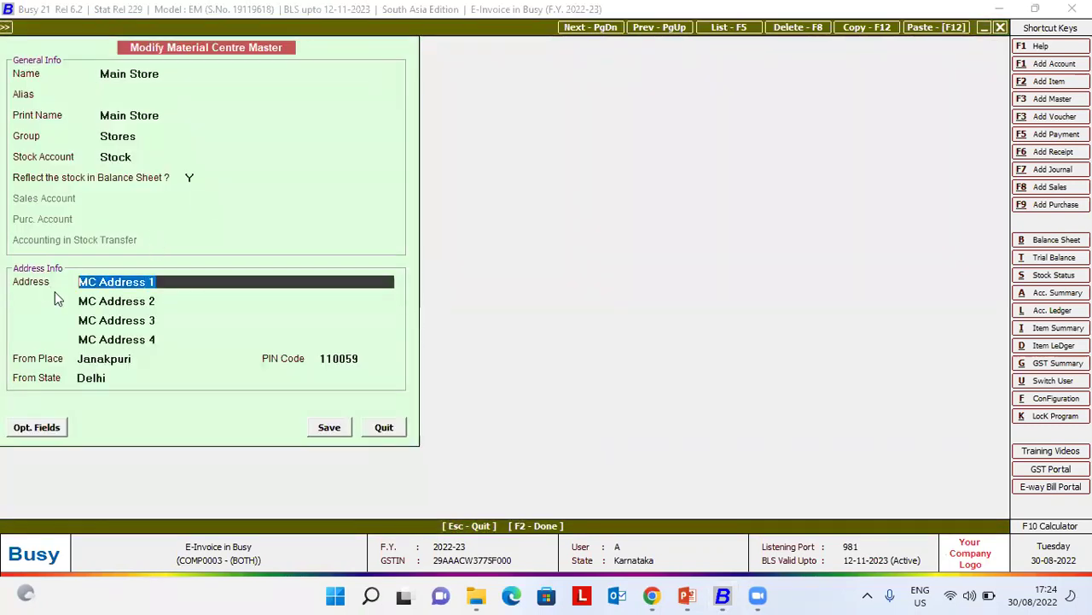
click(130, 360)
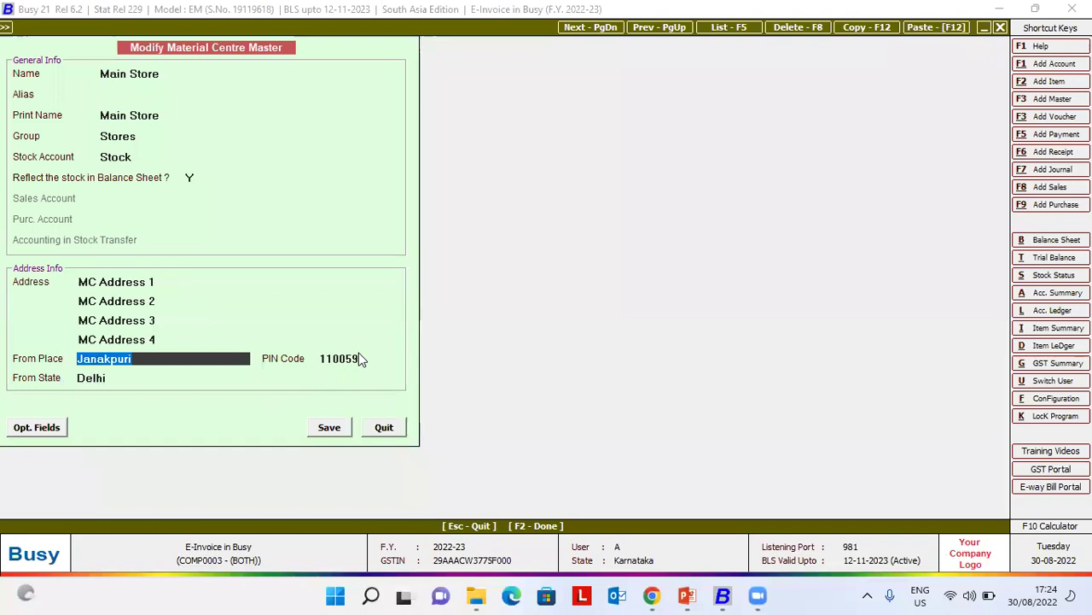
click(359, 358)
click(134, 375)
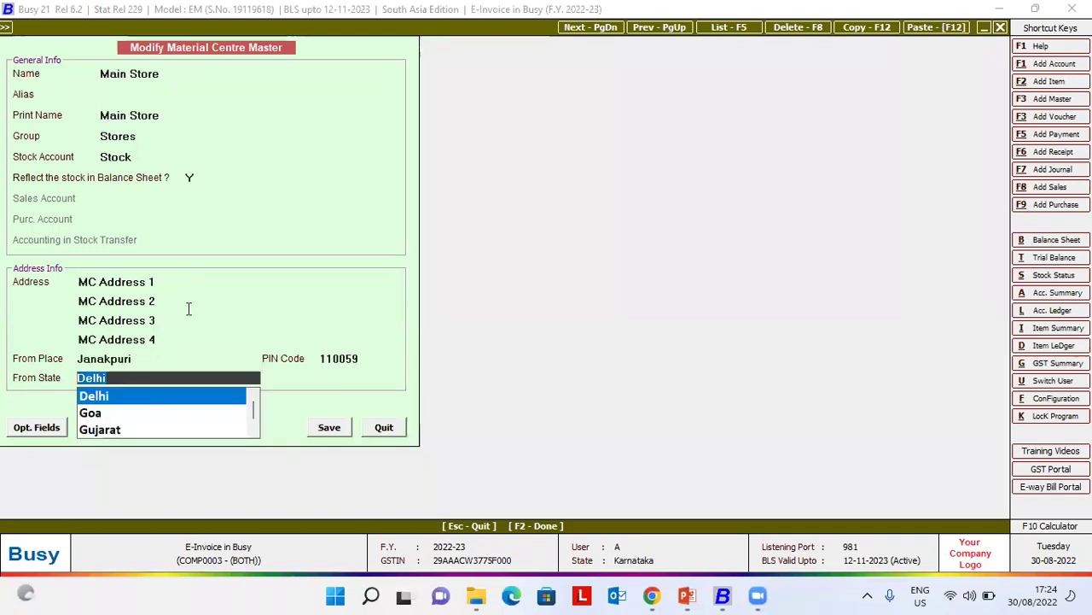
click(177, 282)
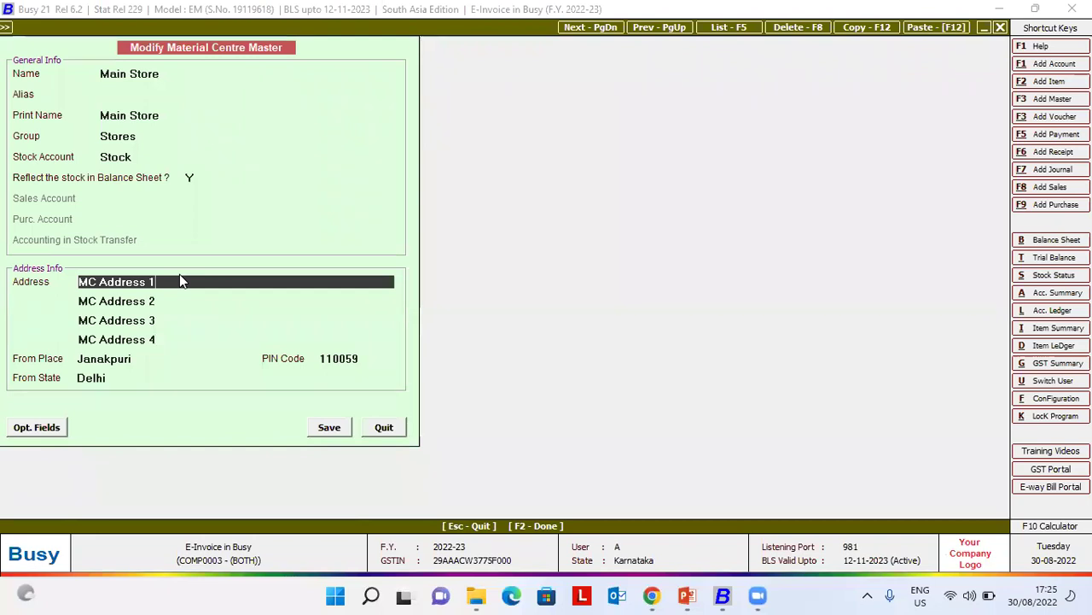
key(Escape)
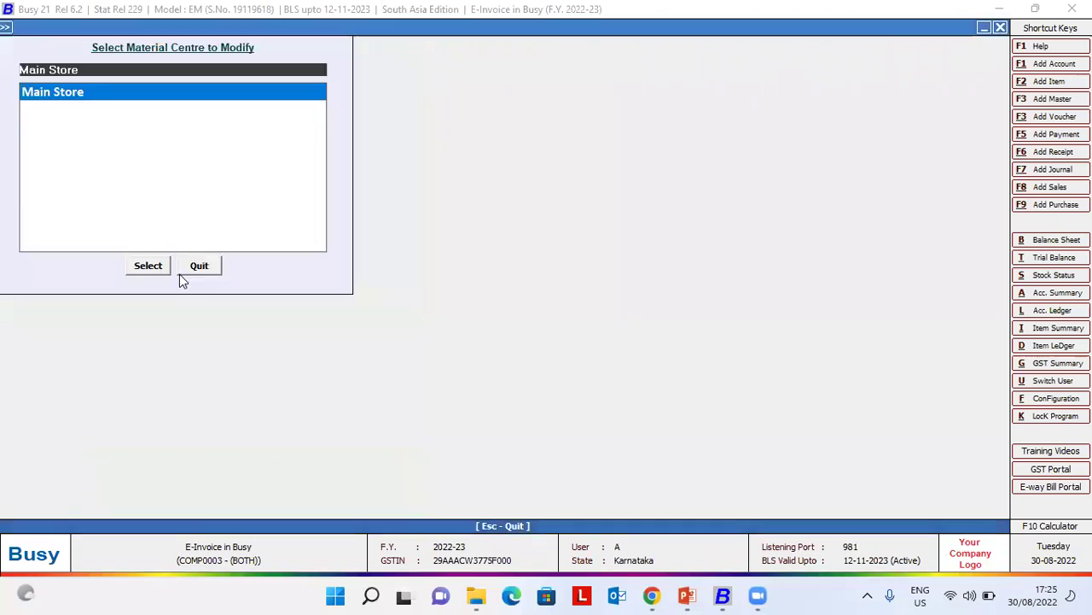
key(Escape)
Open the Pcs. unit master for modification and go through its fields to UQC (for E-Invoice).
key(Down)
key(Down)
key(Return)
key(Down)
key(Return)
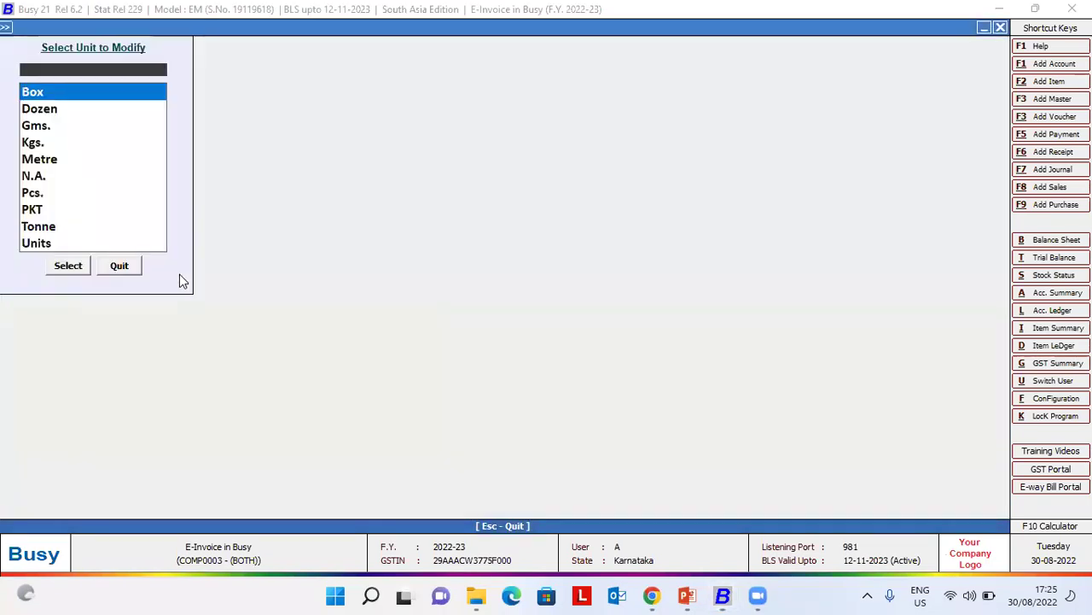
text(pcs)
key(Return)
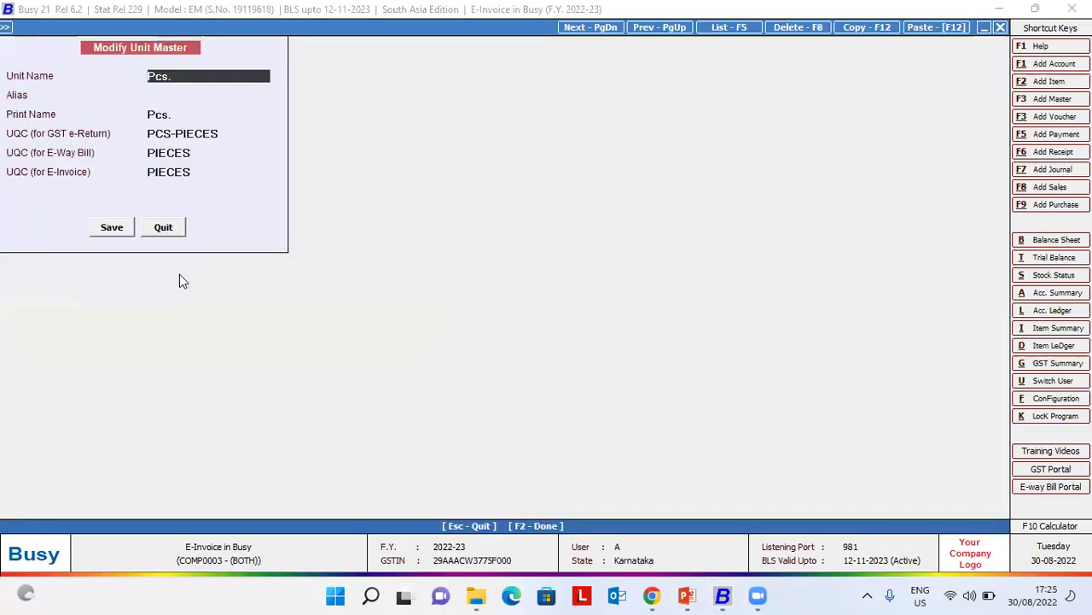
key(Return)
key(Return)
key(Return)
key(Return)
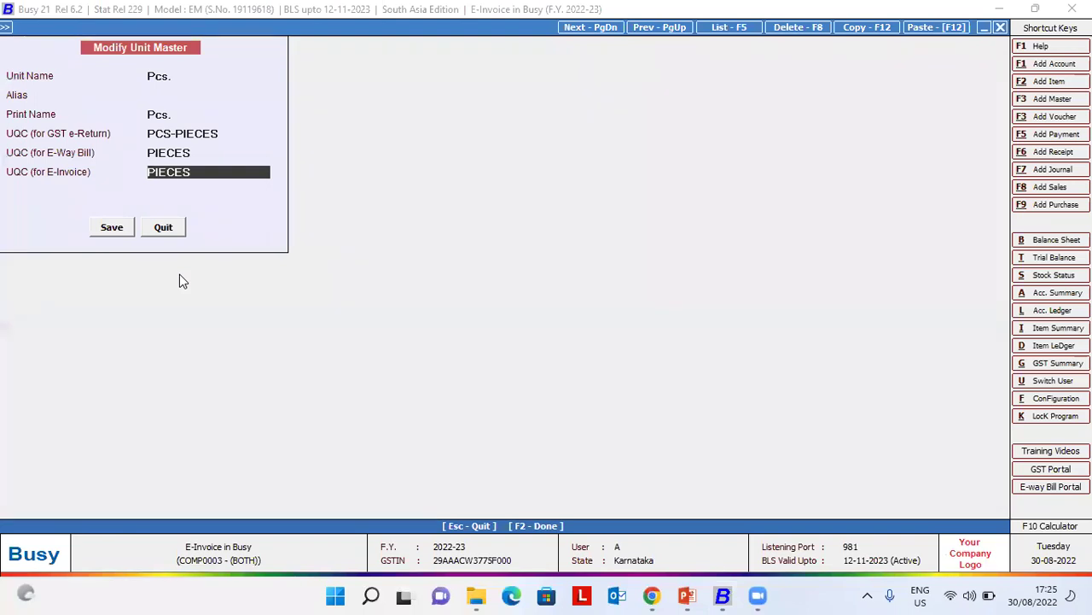
Reselect PIECES as the Pcs. unit's UQC for E-Invoice and leave the unit master.
key(BackSpace)
key(BackSpace)
key(BackSpace)
key(BackSpace)
key(BackSpace)
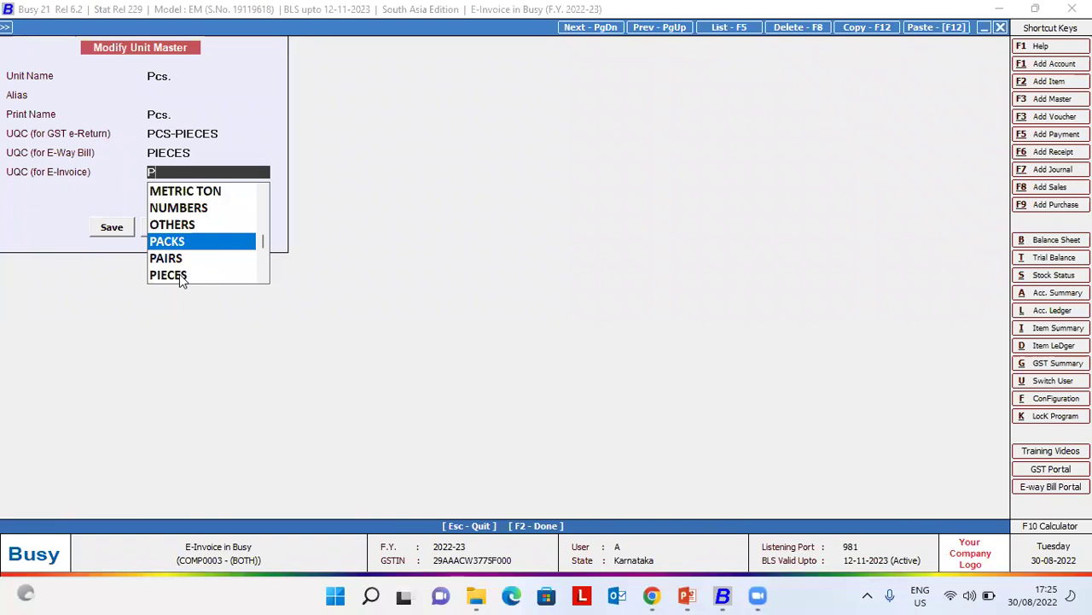
key(BackSpace)
text(pie)
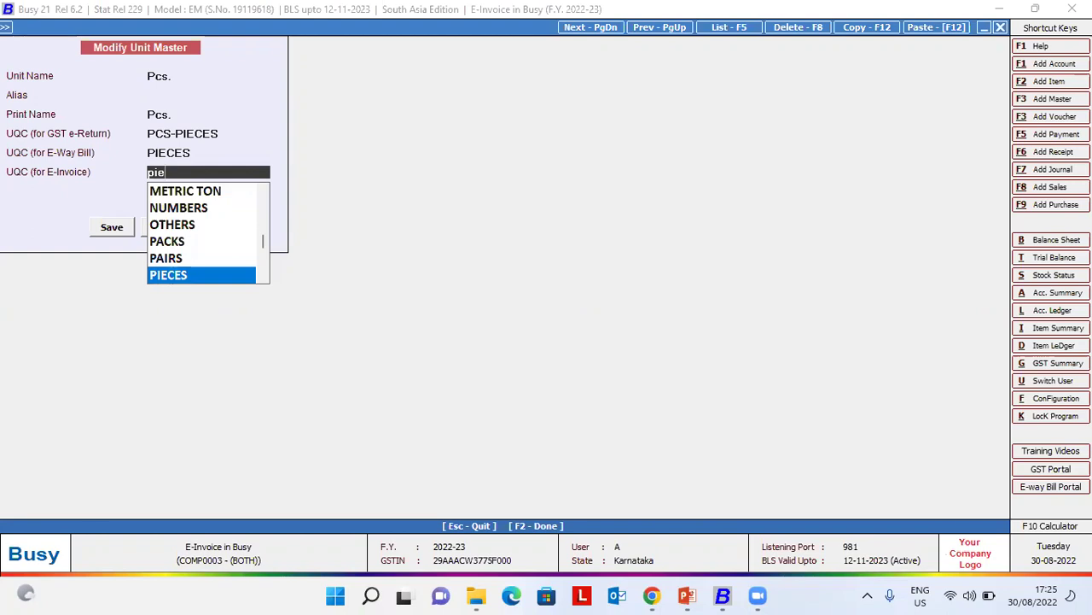
click(179, 274)
key(Return)
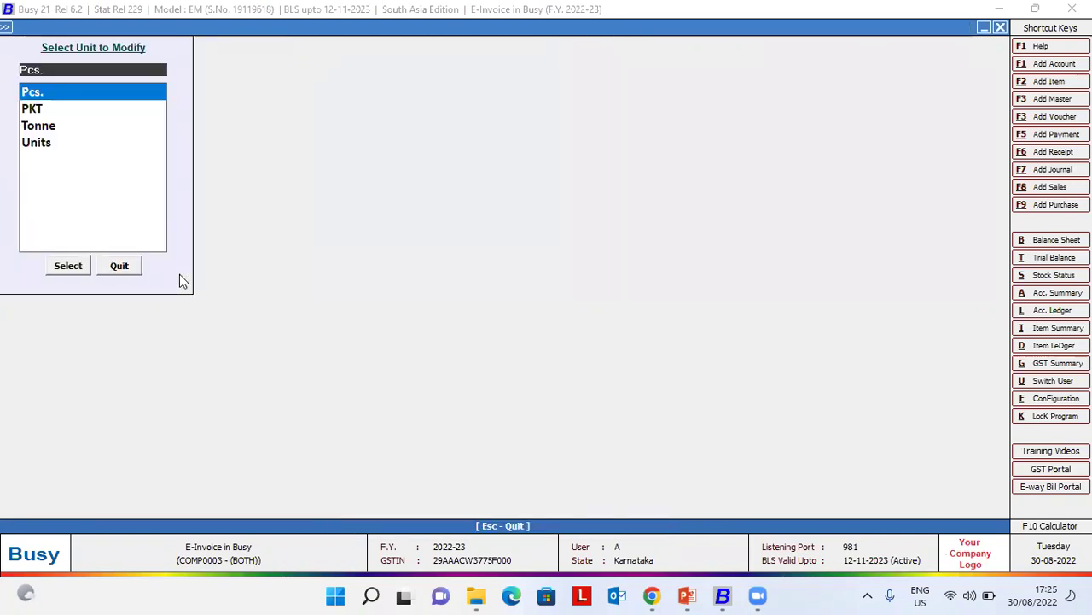
key(Escape)
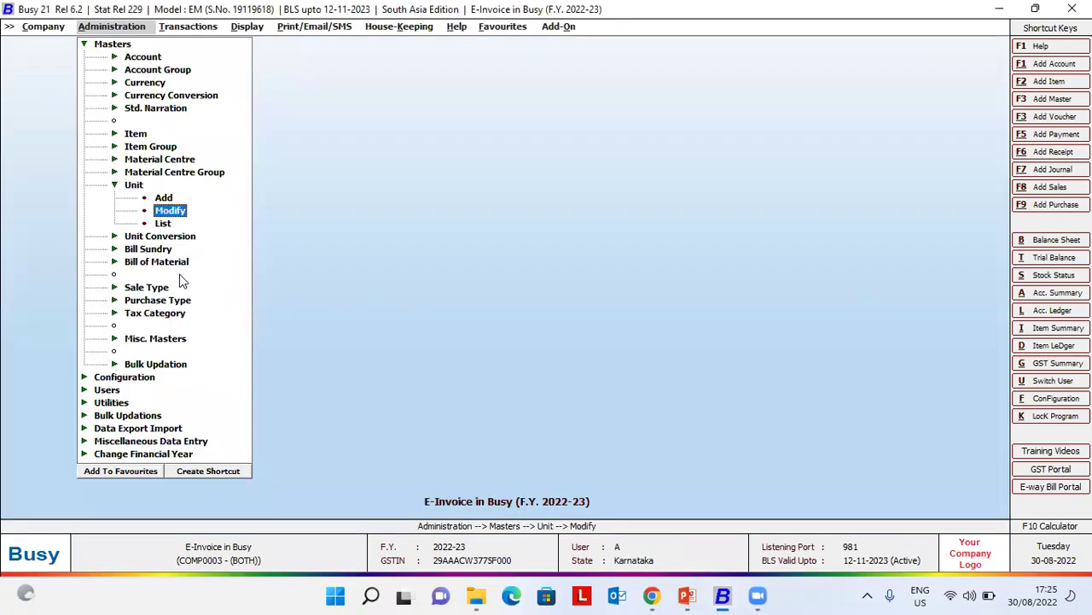
Open the Rounded Off (-) bill sundry master for modification.
key(Down)
key(Down)
key(Return)
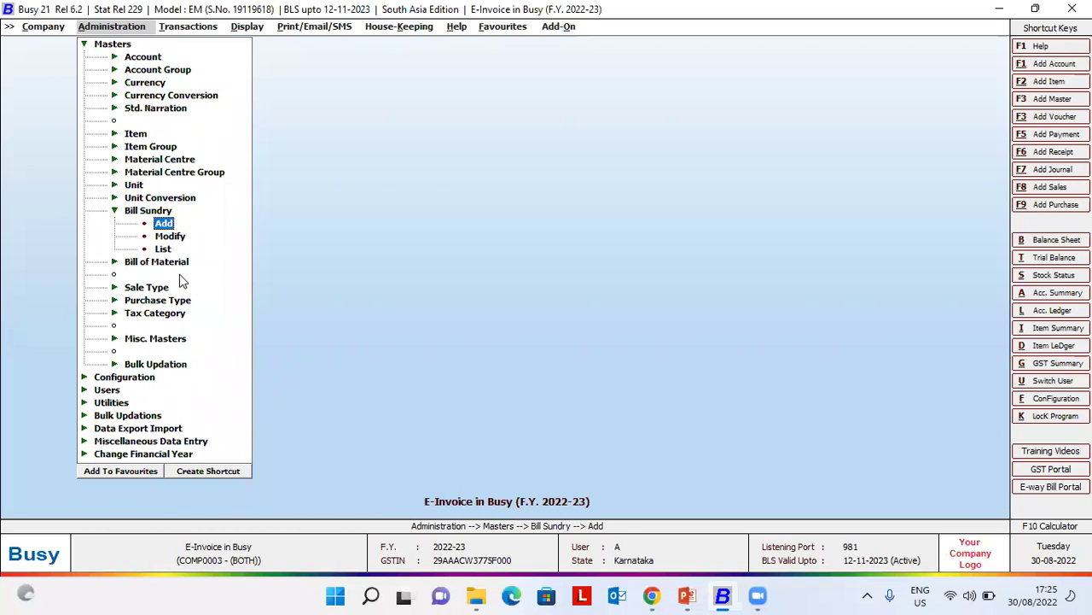
key(Down)
key(Return)
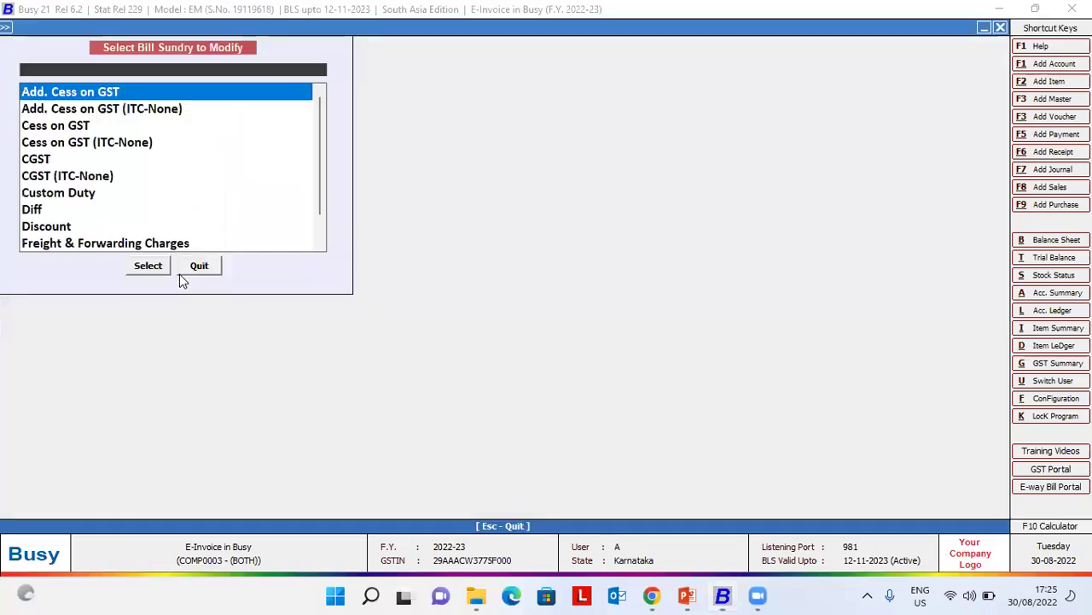
text(round)
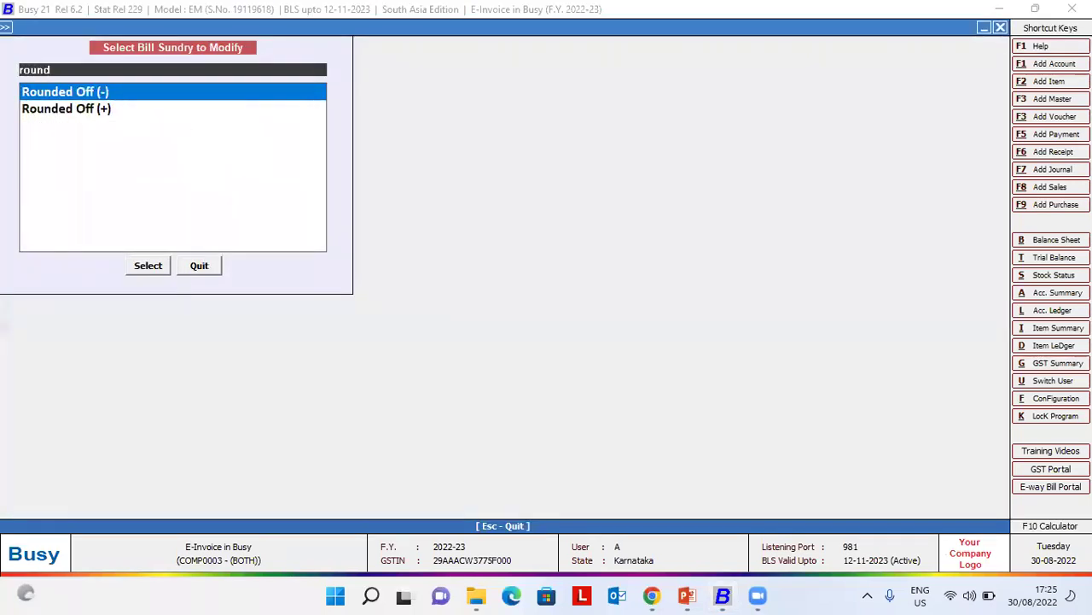
key(Return)
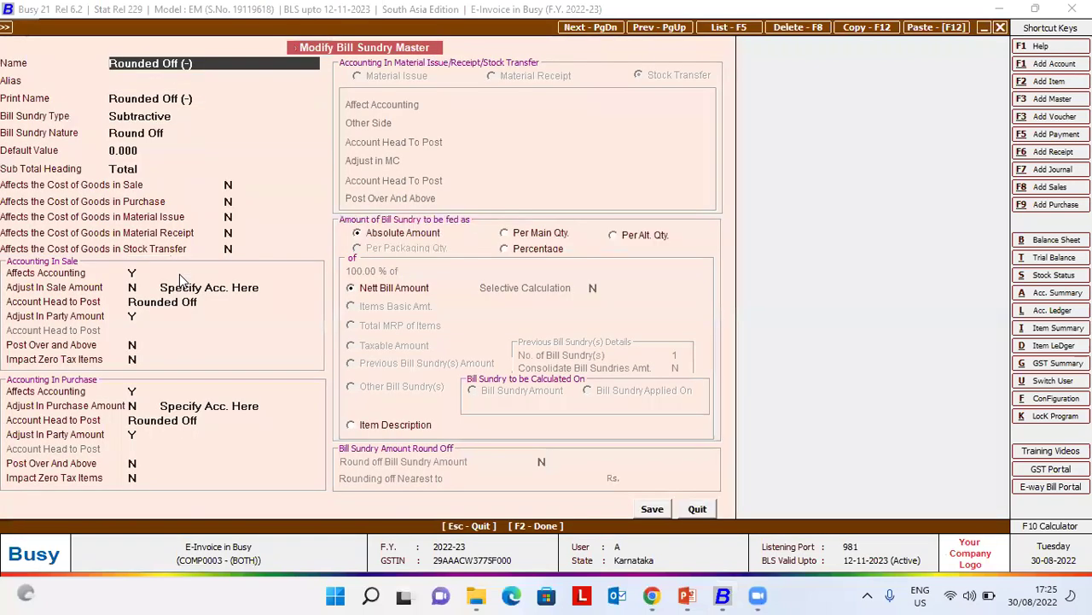
Review the Bill Sundry Nature options of the rounding bill sundry and close its master without saving.
key(Return)
key(Return)
key(Return)
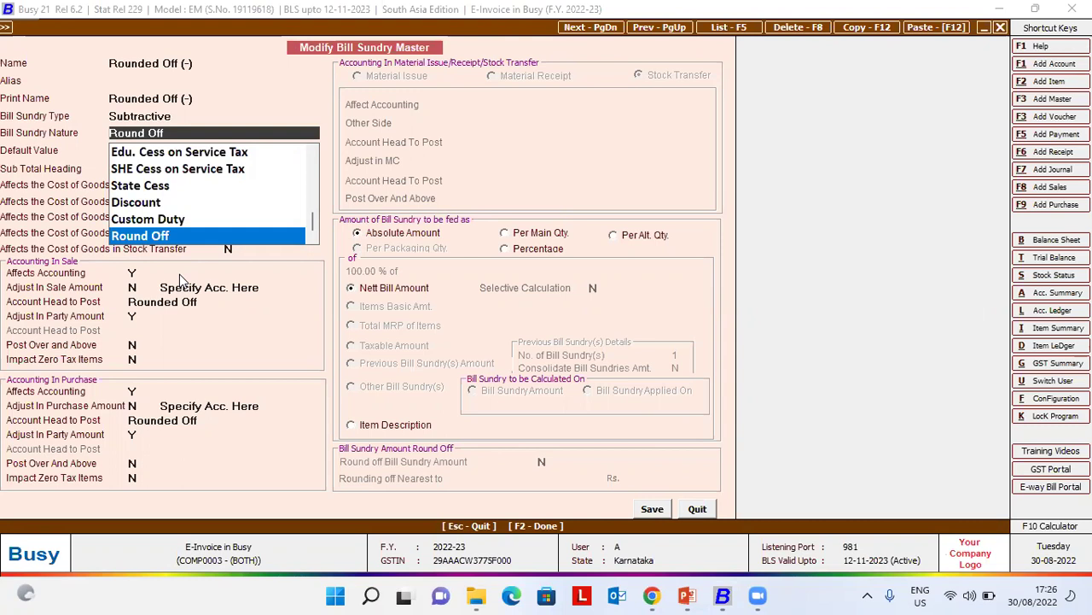
key(Return)
key(Escape)
key(Return)
key(Escape)
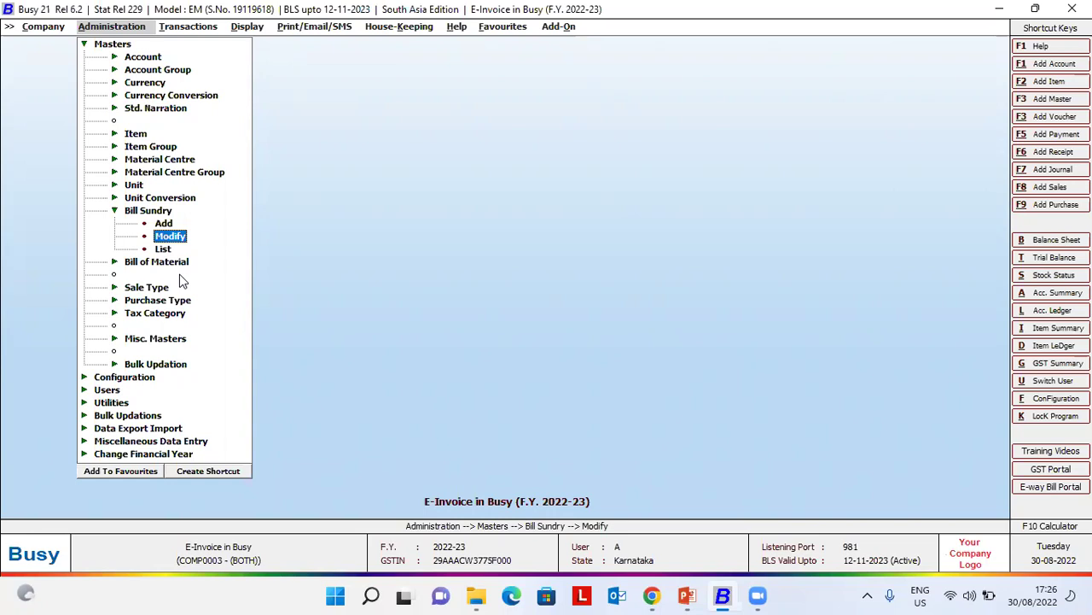
Open the voucher configuration of the Main series for sales vouchers.
key(Escape)
key(Escape)
key(Down)
key(Return)
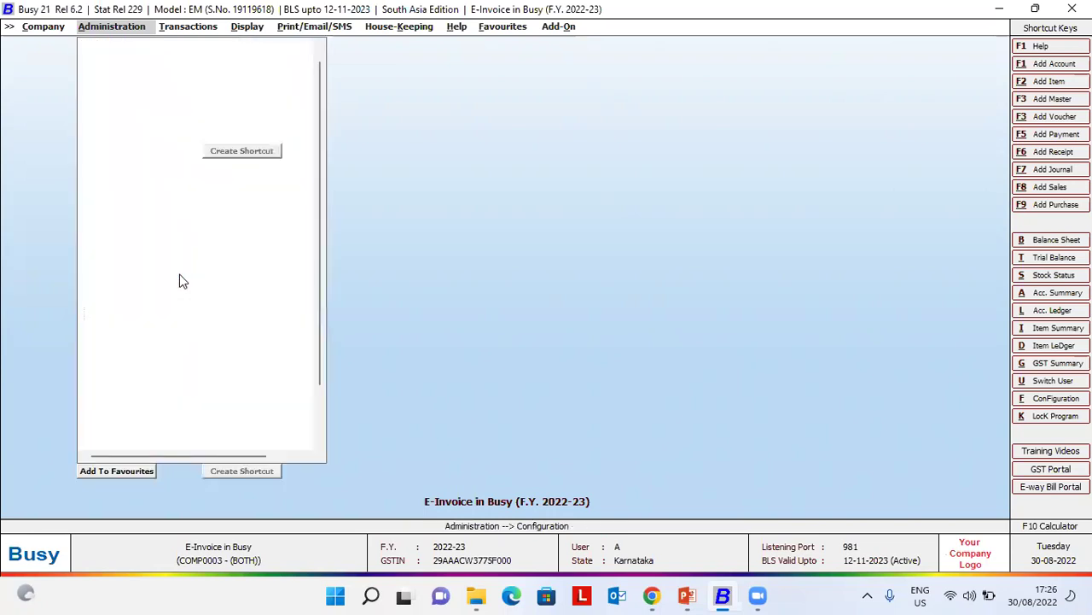
key(Down)
key(Return)
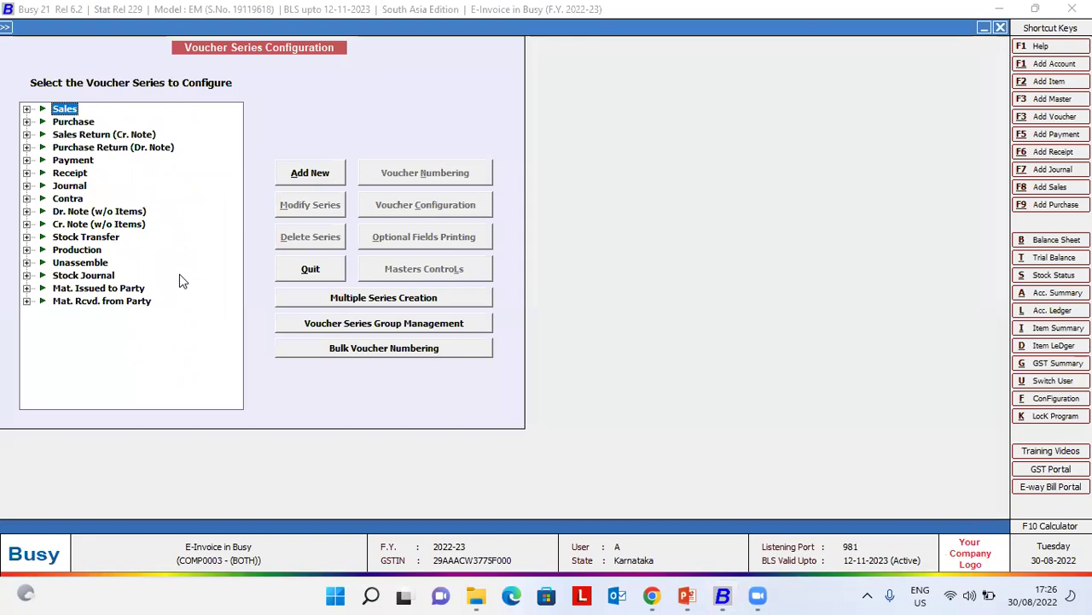
key(Right)
key(Down)
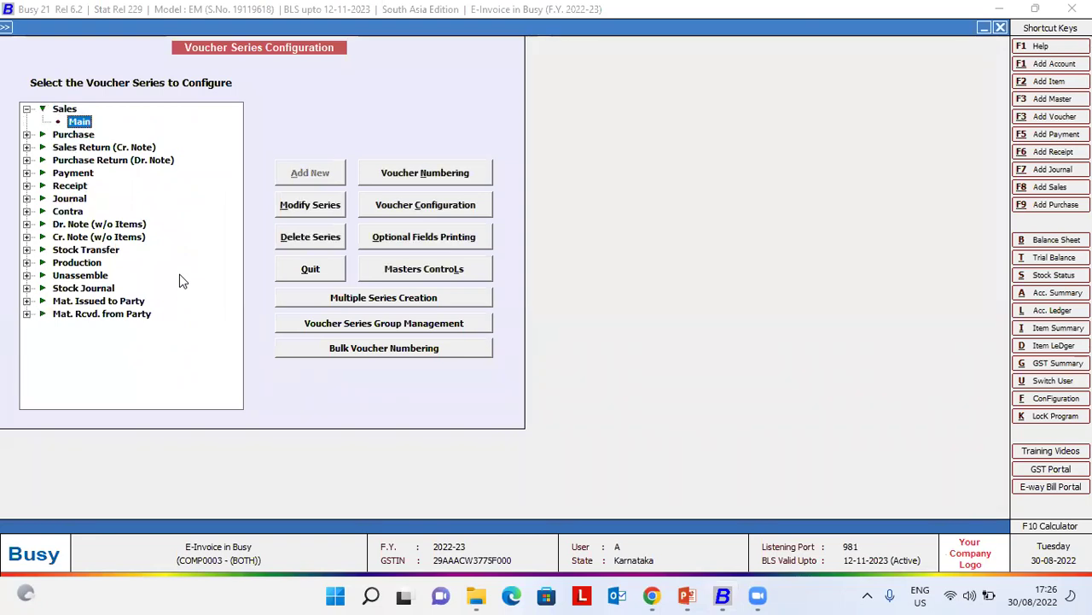
key(Return)
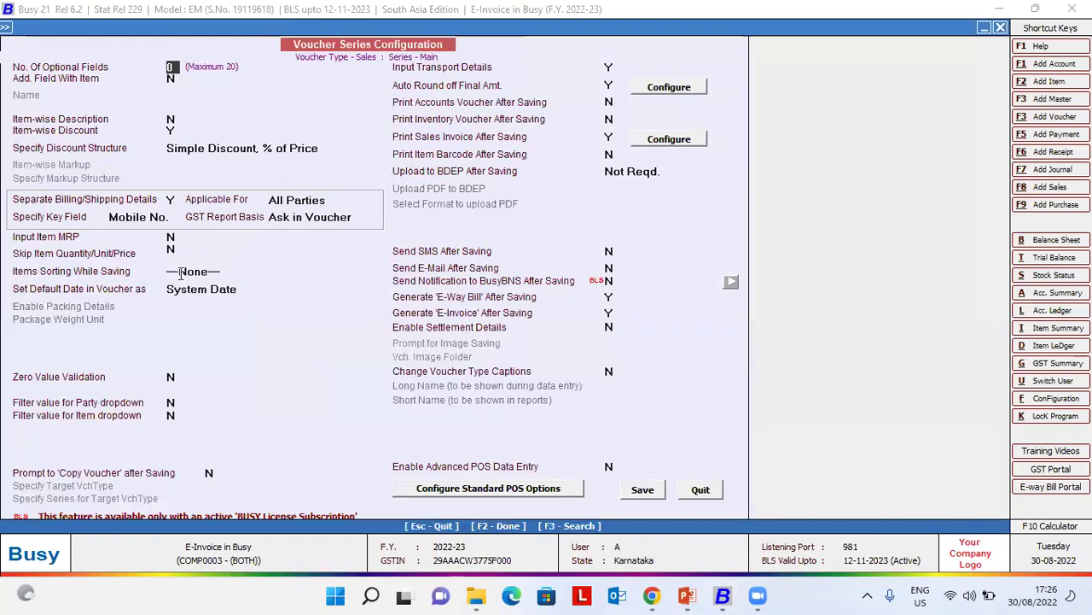
Check the settings for generating E-Way Bill and E-Invoice after saving, then save and leave the sales series configuration.
click(611, 295)
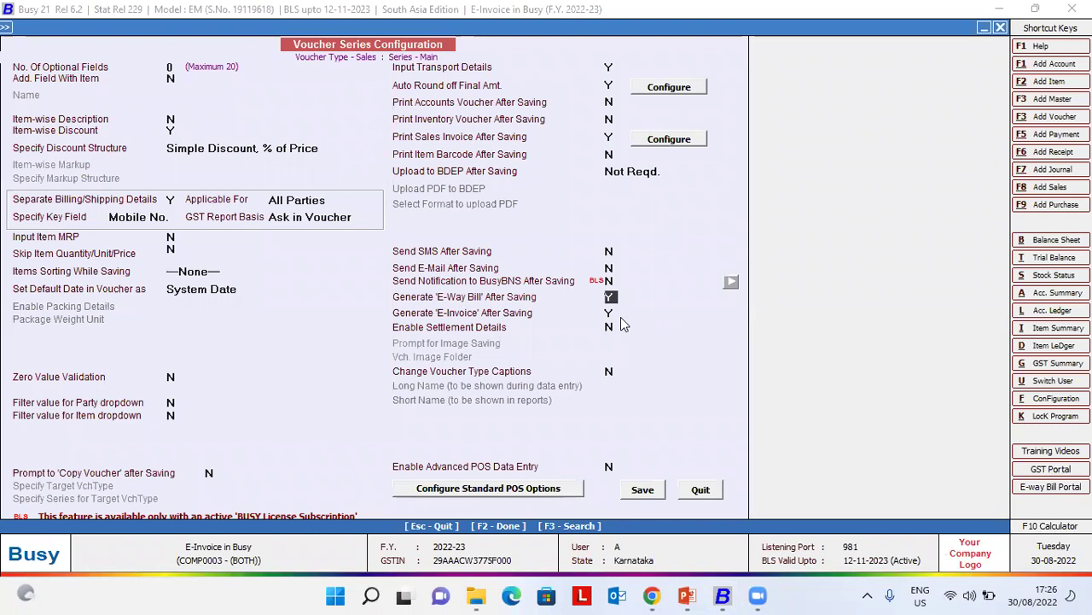
click(656, 491)
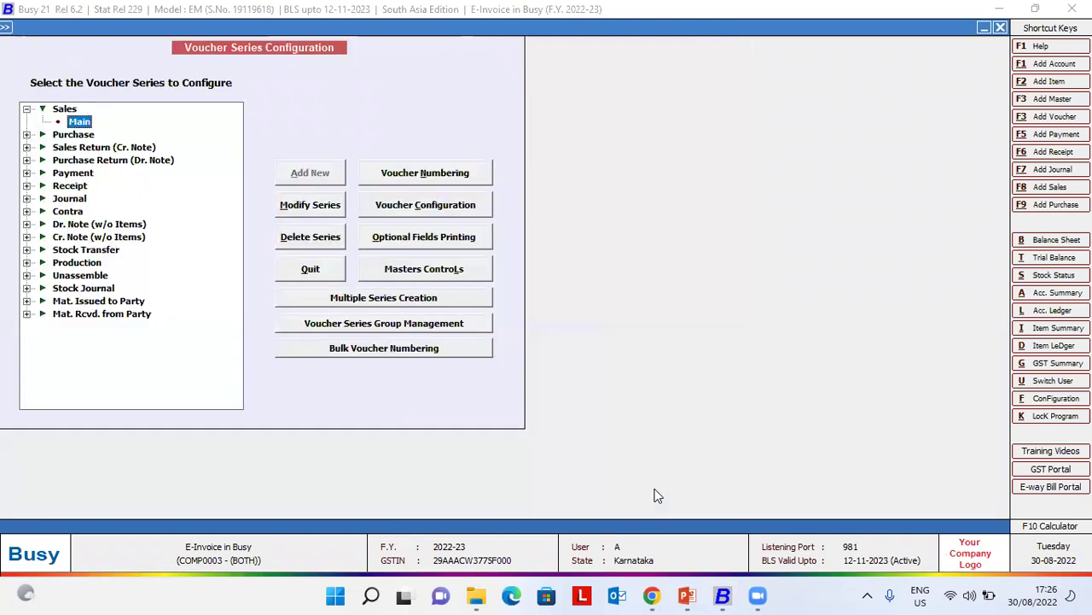
key(Escape)
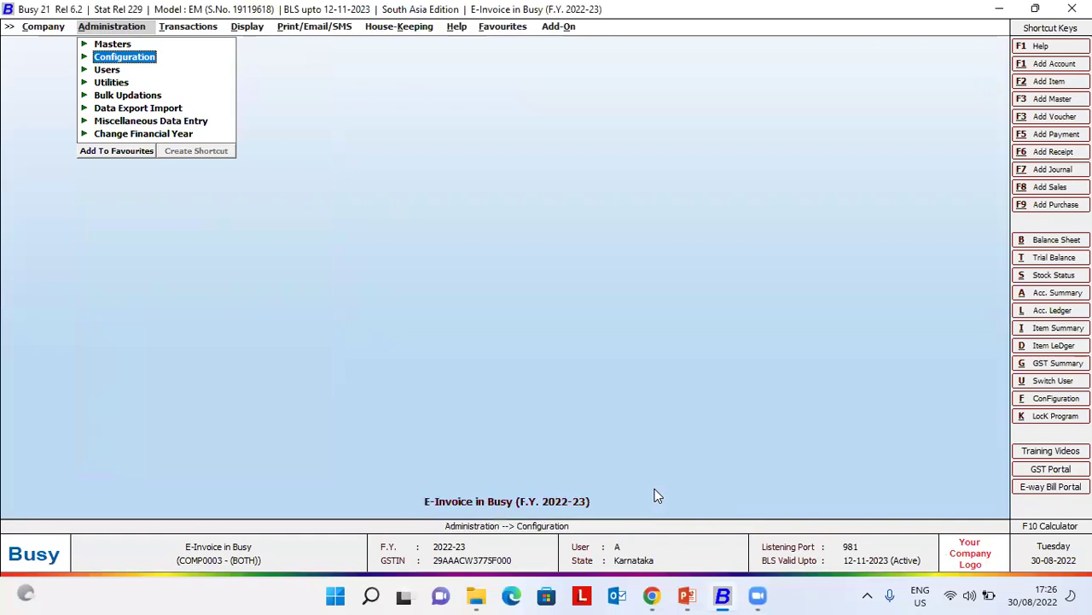
Start a new sales voucher in the Main series dated 30-08-2022 with sale type I/GST-ItemWise.
key(Right)
key(Return)
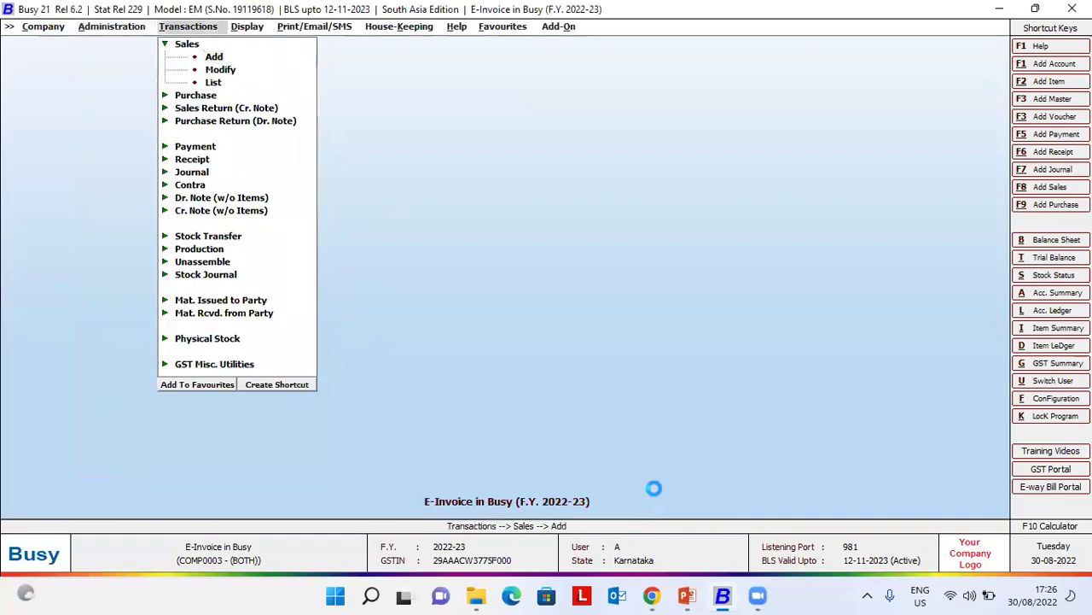
key(Return)
key(Return)
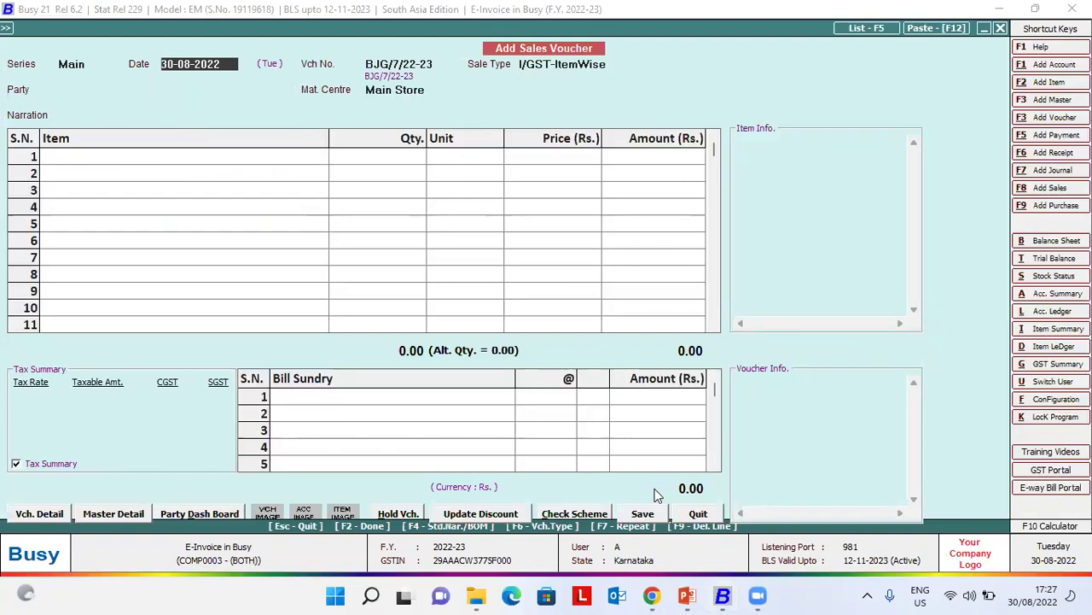
key(Return)
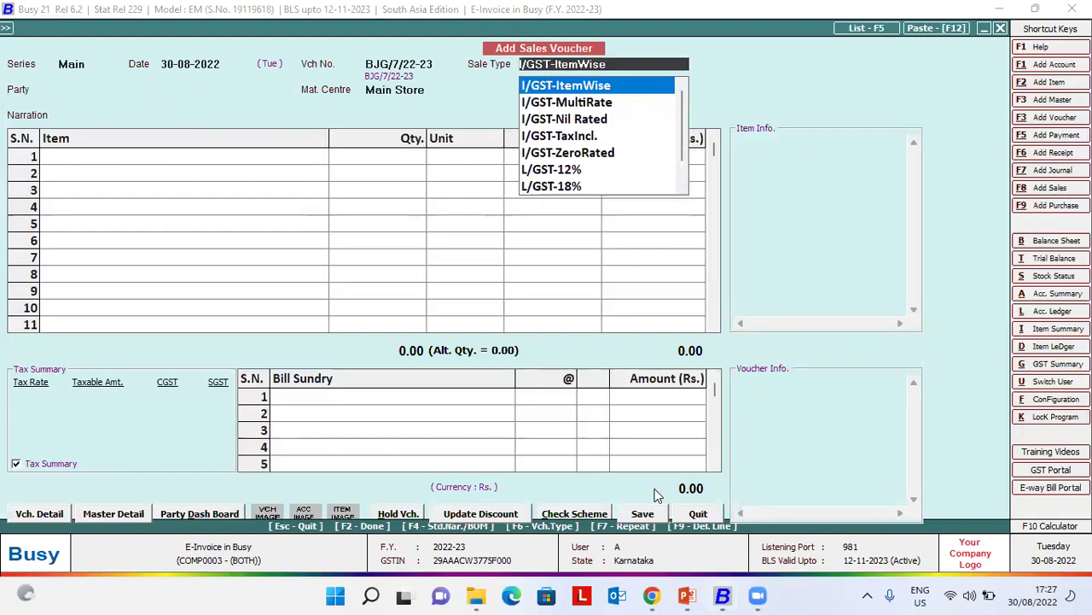
key(Return)
Select Busy Infotech Pvt. Ltd. as the sales voucher's party, accept its details and return to the party entry.
key(Down)
key(Down)
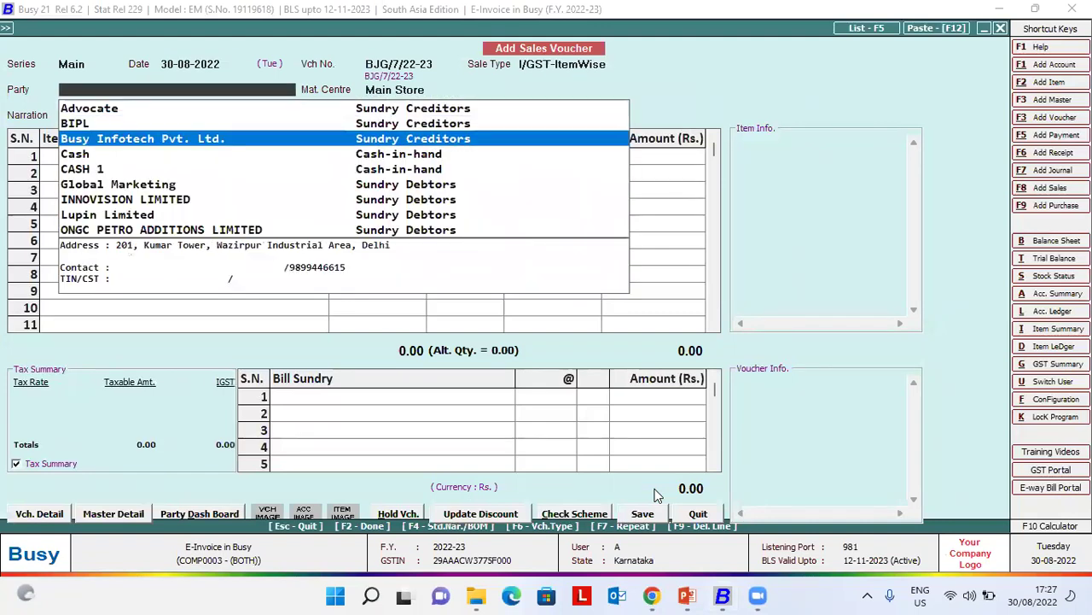
key(Return)
key(Return)
key(F2)
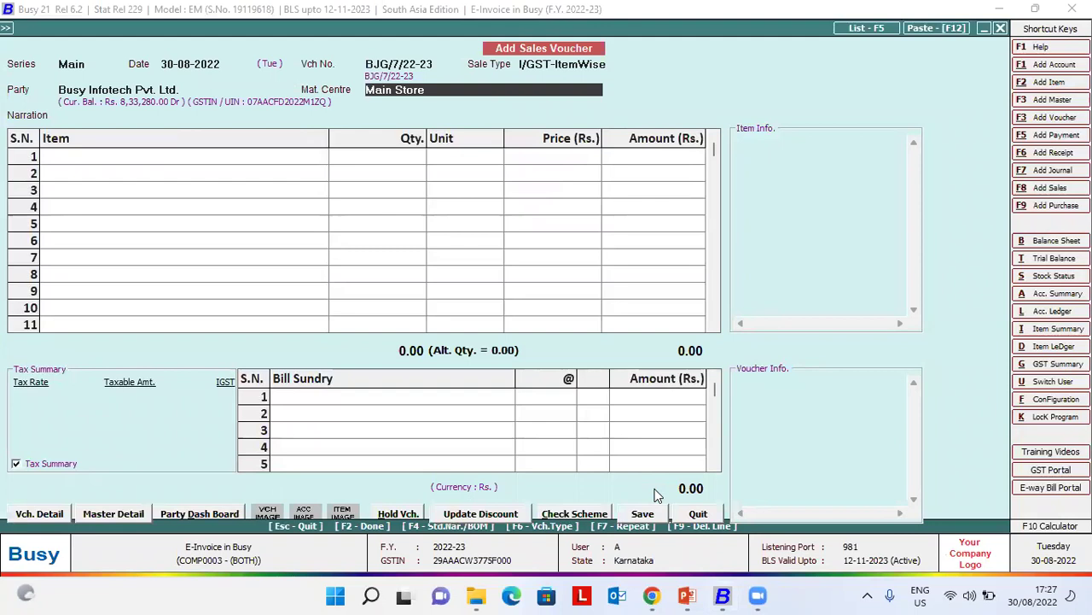
key(shift+Tab)
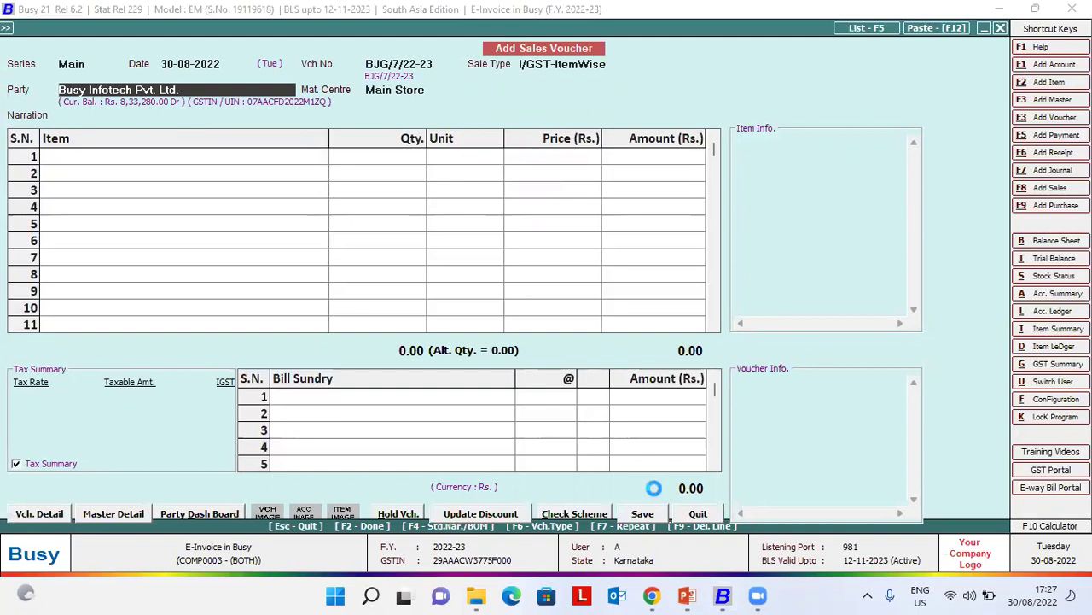
Examine the GSTIN and its validation status in the party's account master, then return to the sales voucher.
key(ctrl+Return)
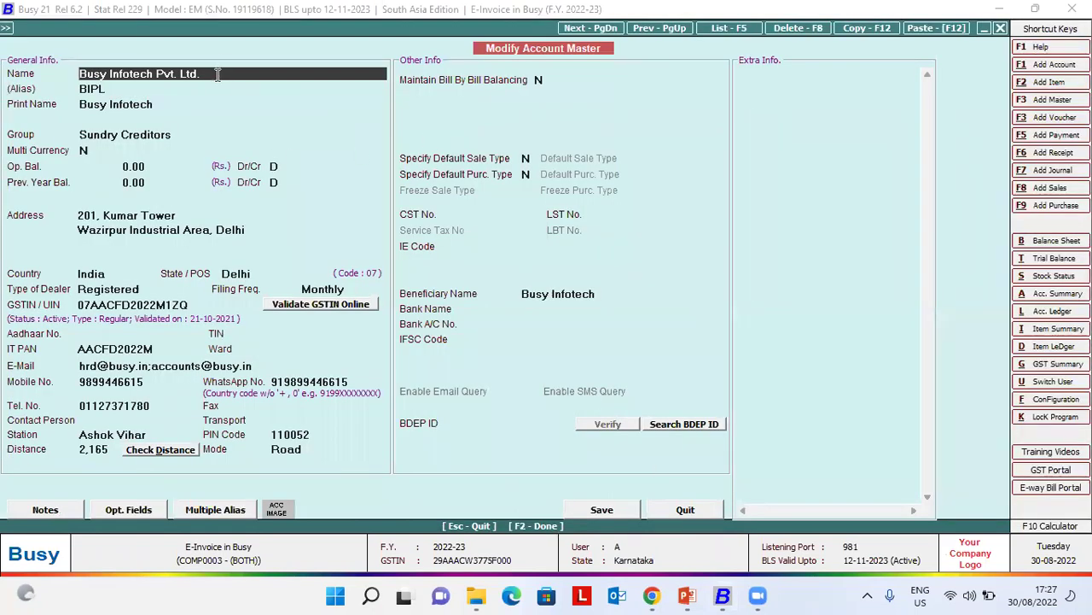
click(208, 307)
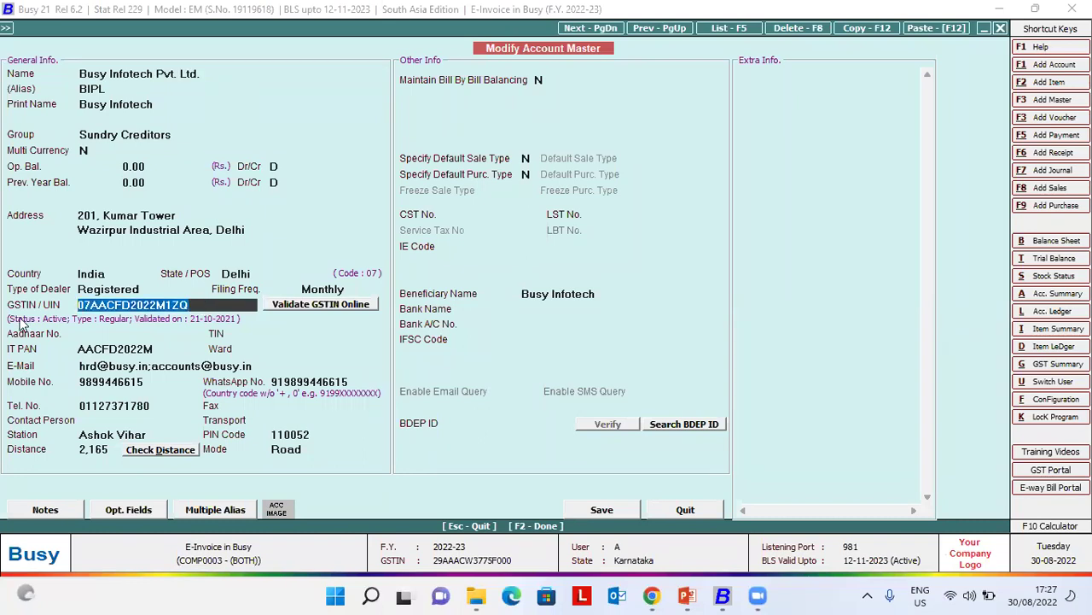
key(Escape)
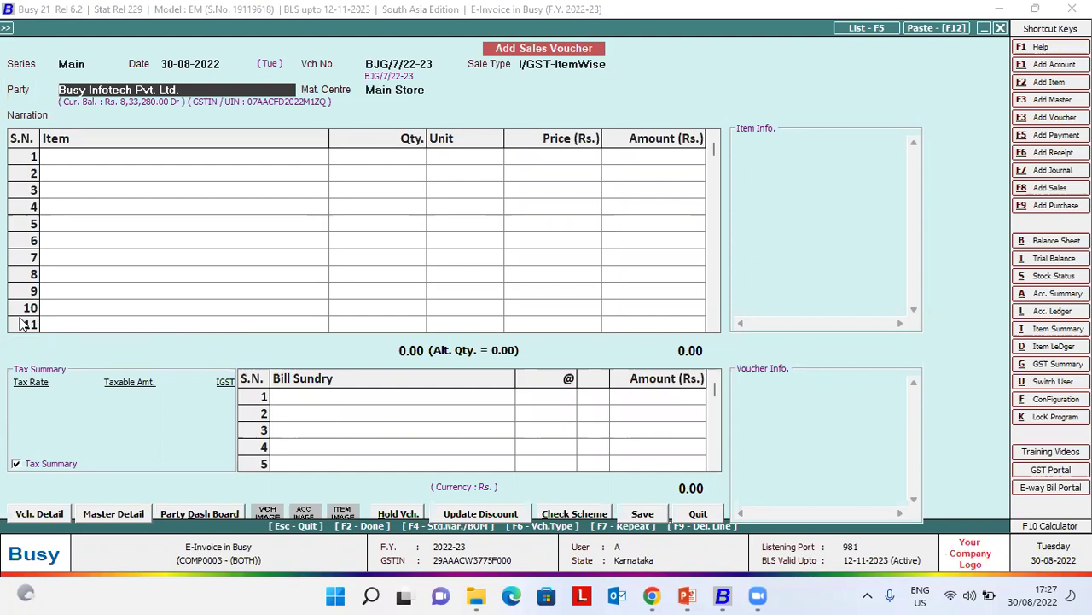
Accept the voucher's party with its default billing and shipping details and keep Main Store as the material centre.
key(Return)
key(Return)
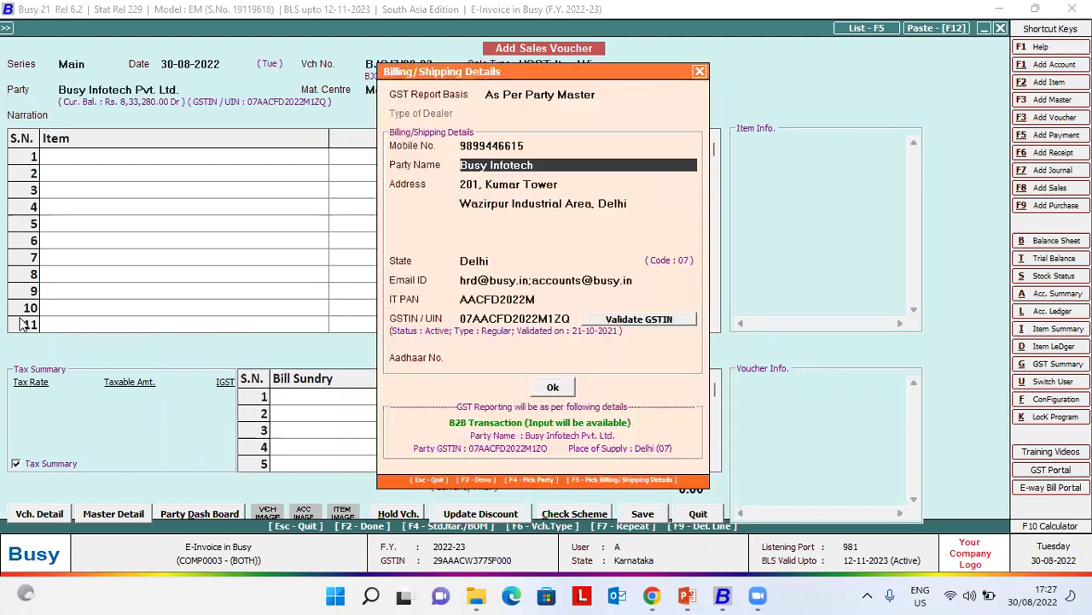
key(F2)
key(Return)
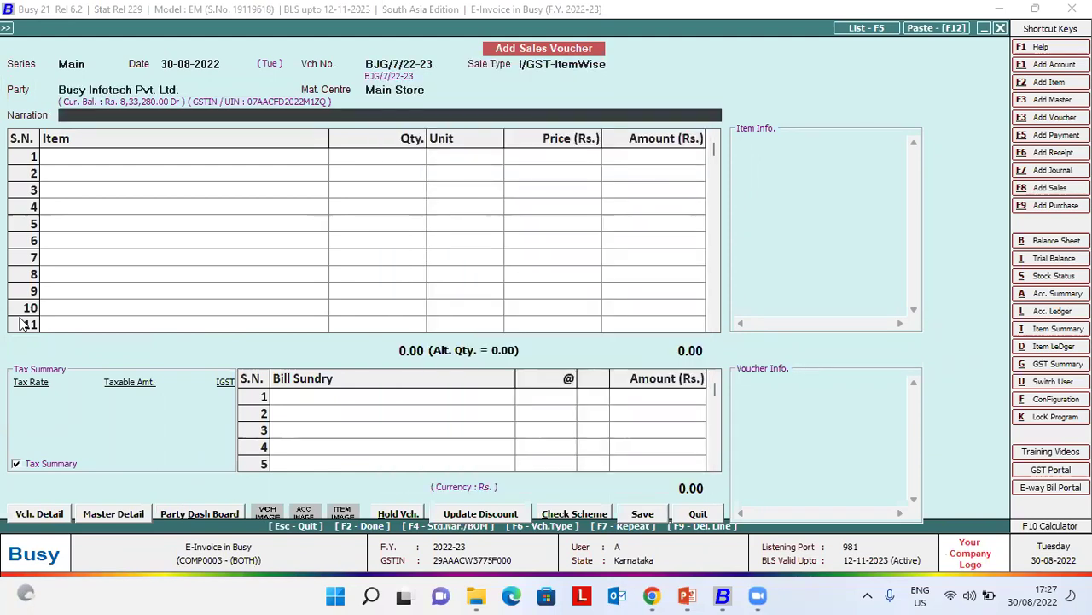
Add 10 pcs of Bagguase Board at a price of 12,000 without discount as the voucher's only item.
key(Return)
key(Down)
key(Return)
text(10)
key(Return)
key(Return)
text(12,000)
key(Return)
key(Return)
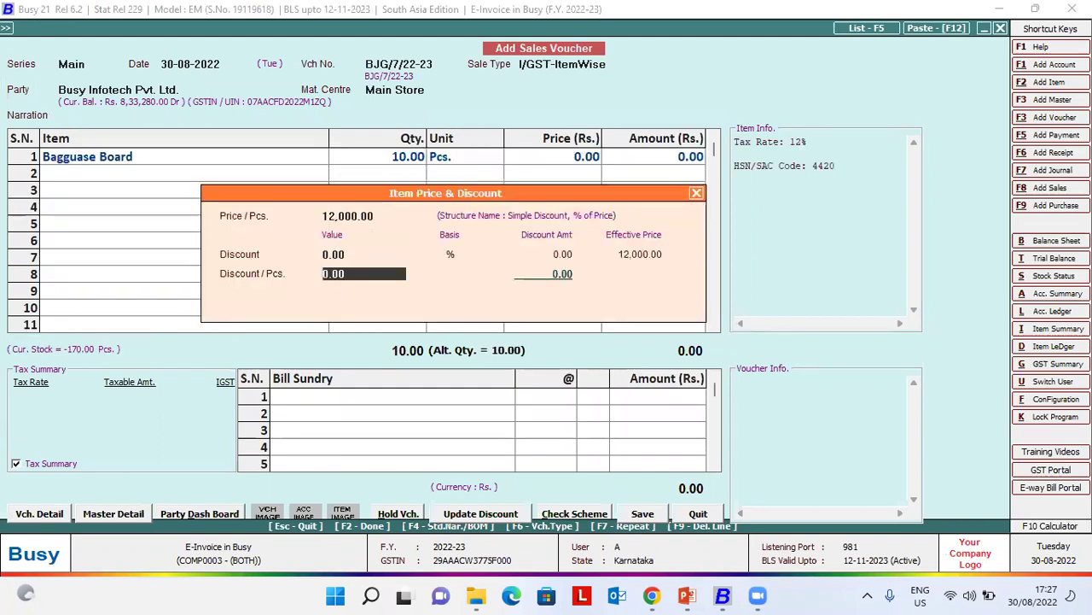
key(Return)
key(Return)
key(Return)
key(Return)
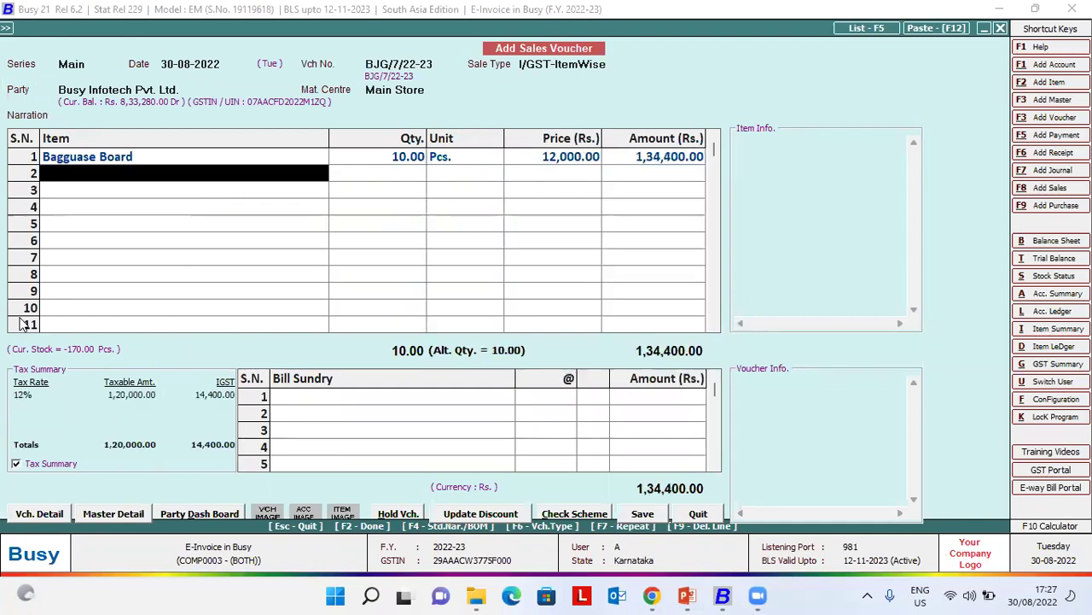
key(Return)
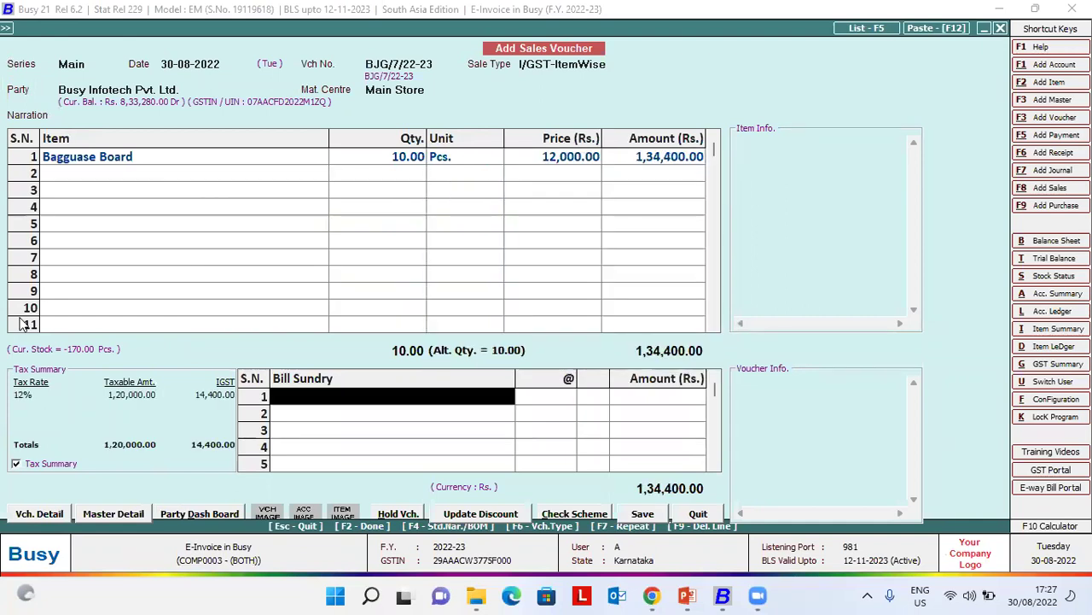
Set the transport to SELF, keep the e-invoice required, set E-Way Bill required to N, and save the voucher.
key(Return)
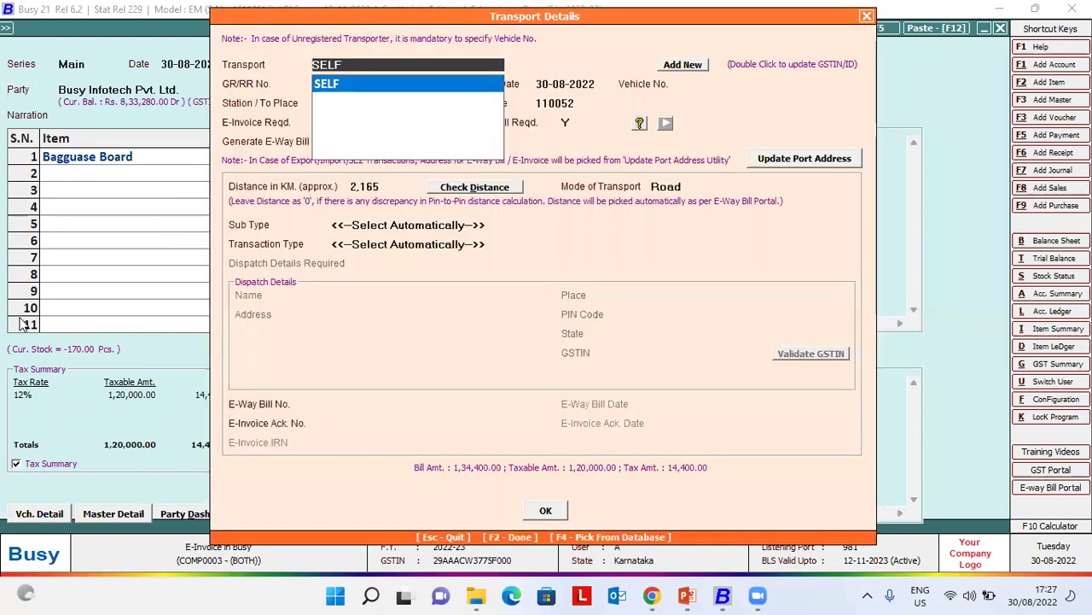
key(Return)
key(Return)
key(Return)
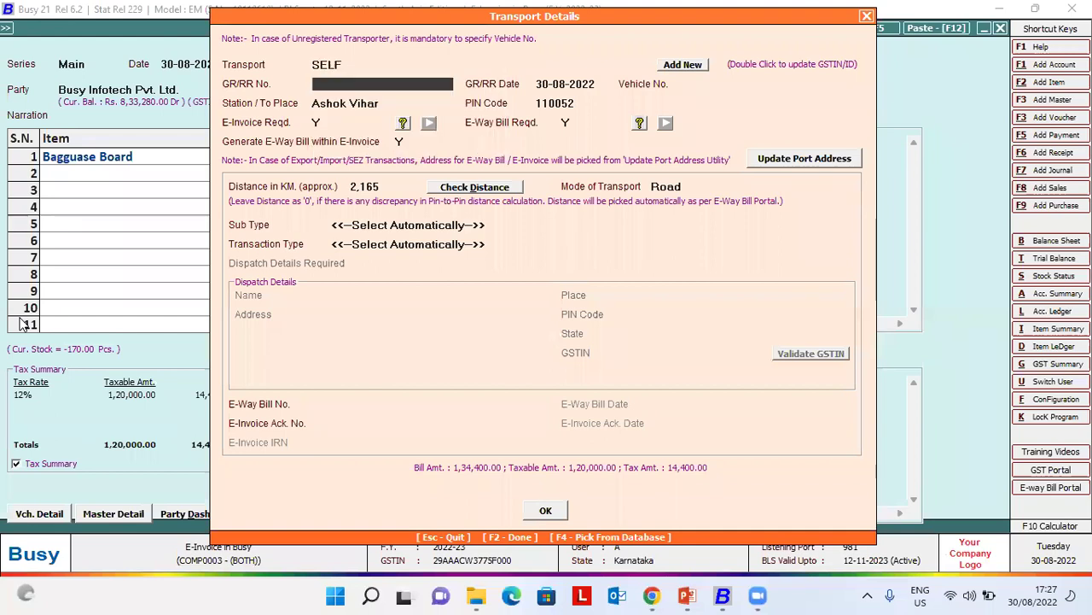
key(Return)
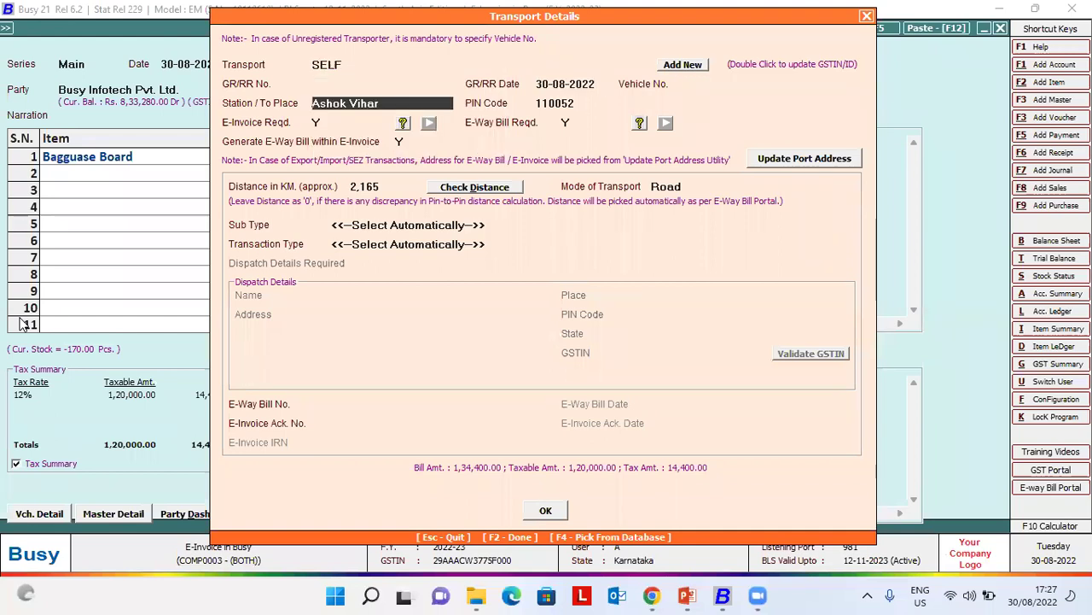
key(Return)
key(Return)
key(Return)
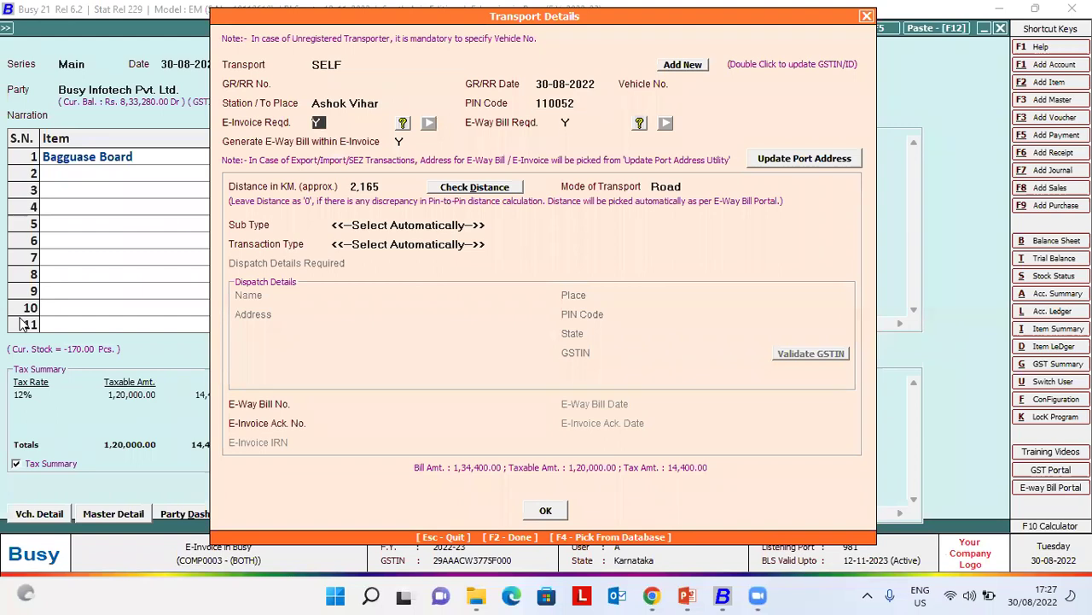
text(N)
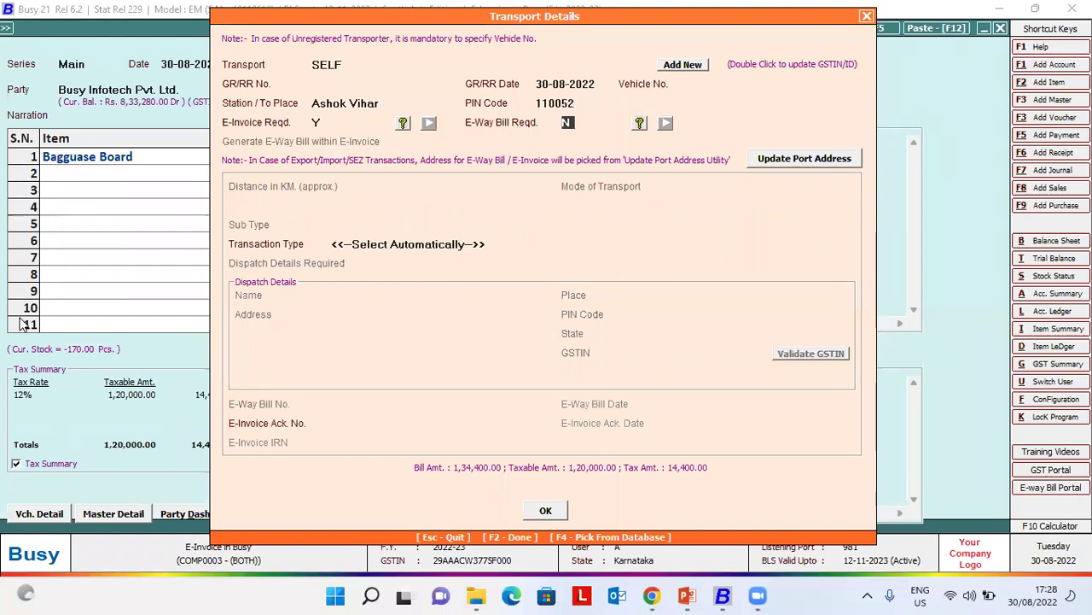
key(Return)
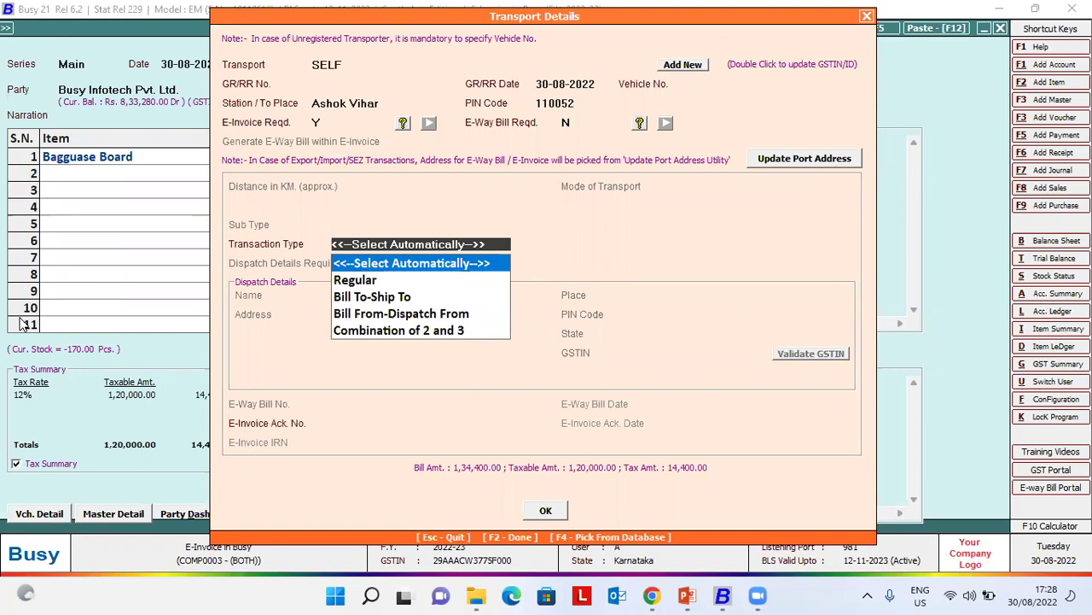
key(F2)
key(Return)
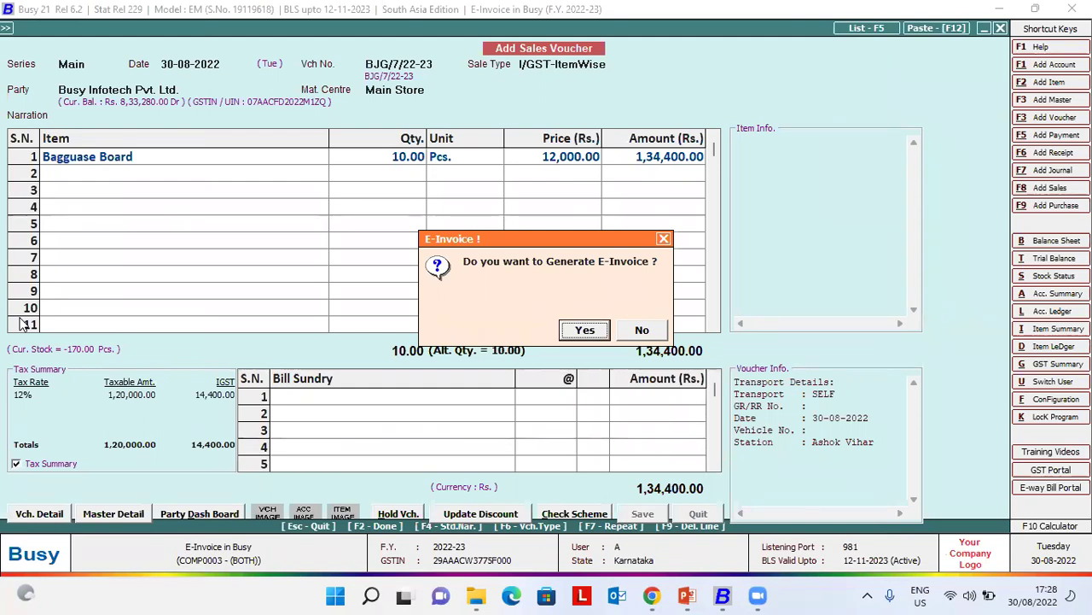
Start automatic e-invoice generation, showing the account and item by Name and the quantity in Main Unit.
key(Return)
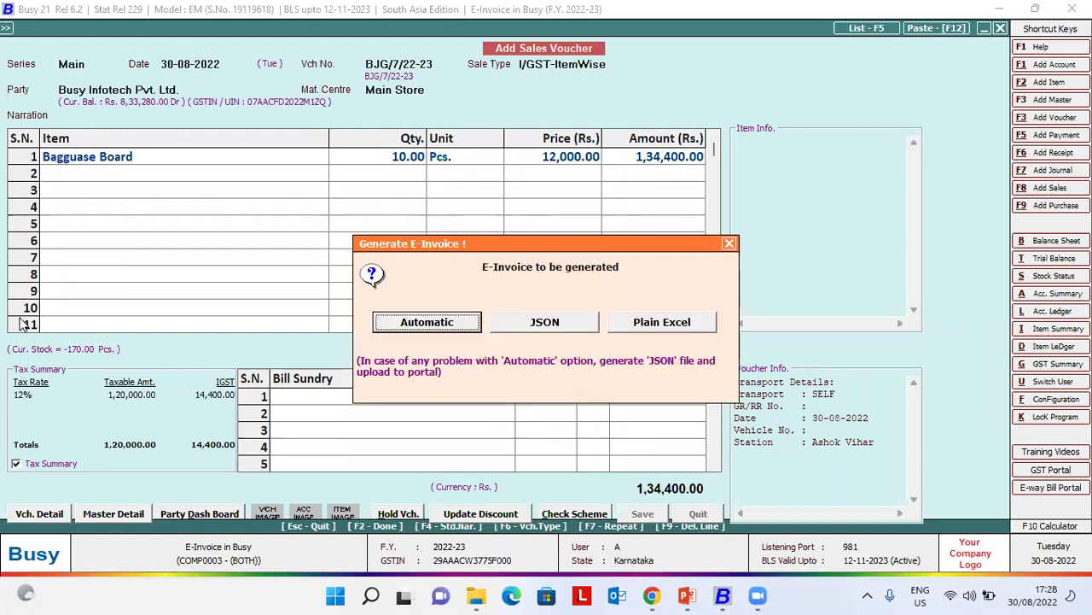
key(Return)
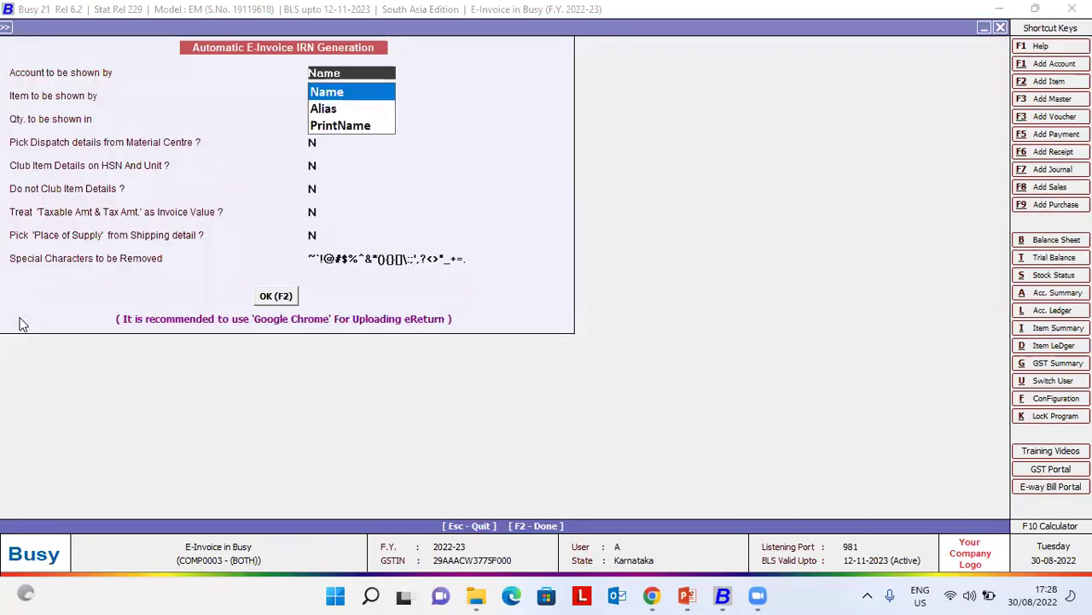
key(Return)
key(Return)
key(Return)
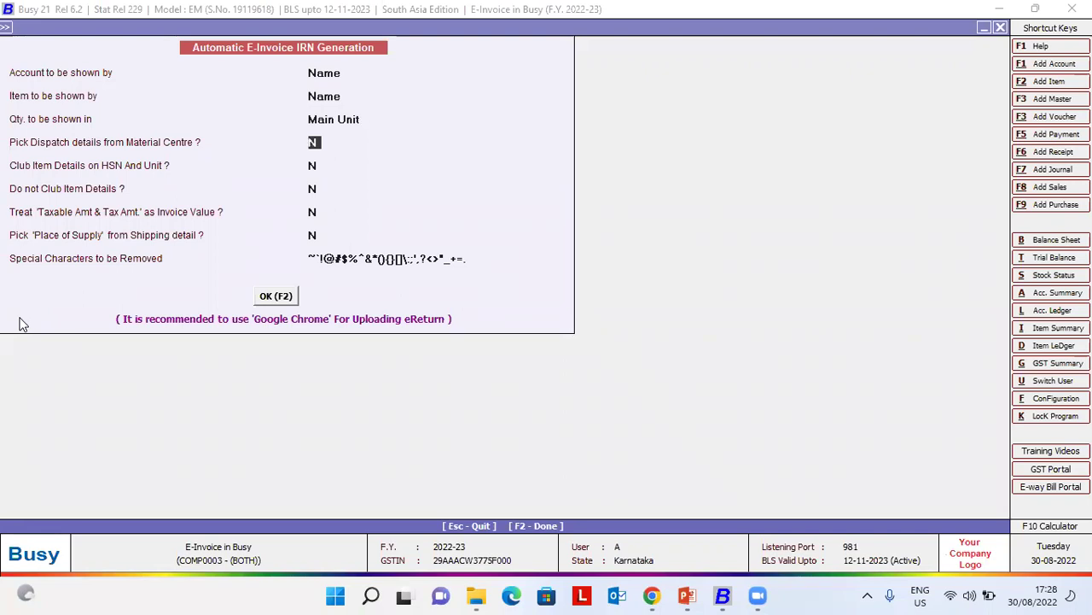
Review the dispatch, item clubbing, invoice value and place of supply options for IRN generation, leaving each at N.
key(Return)
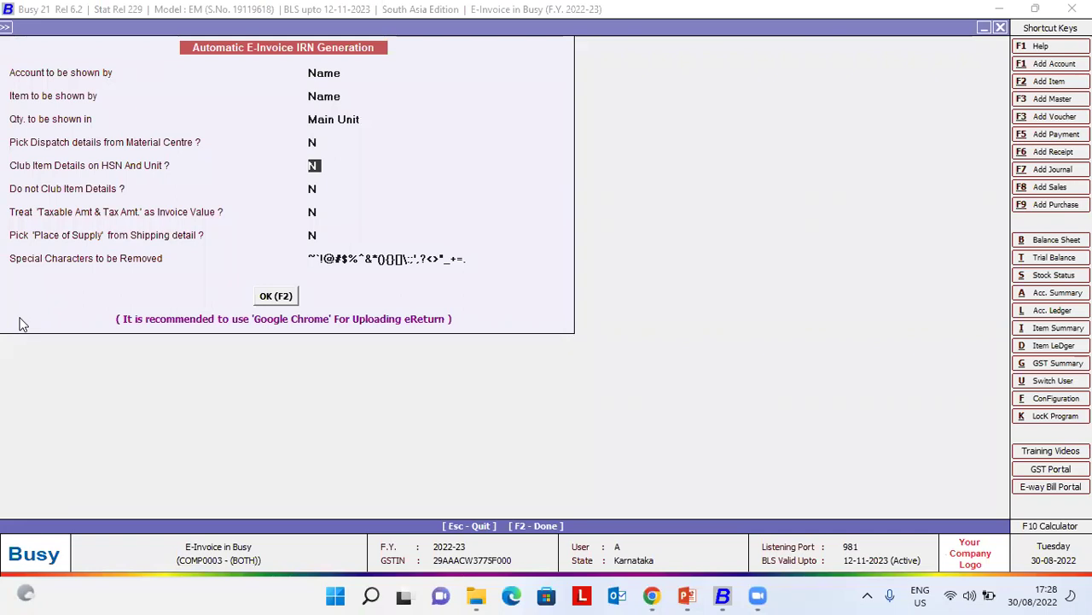
key(Return)
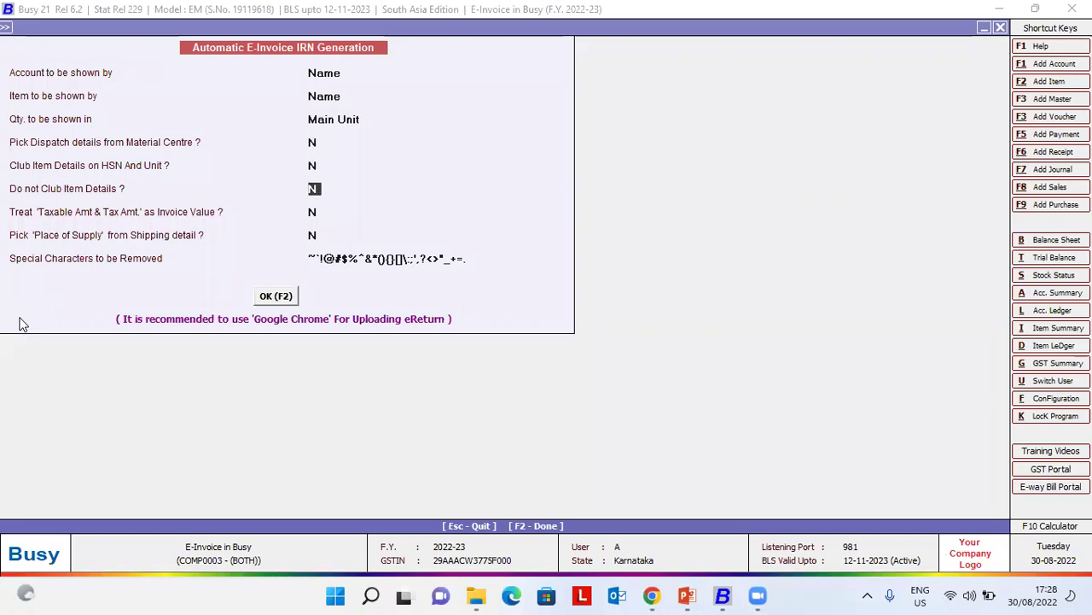
key(Return)
key(Return)
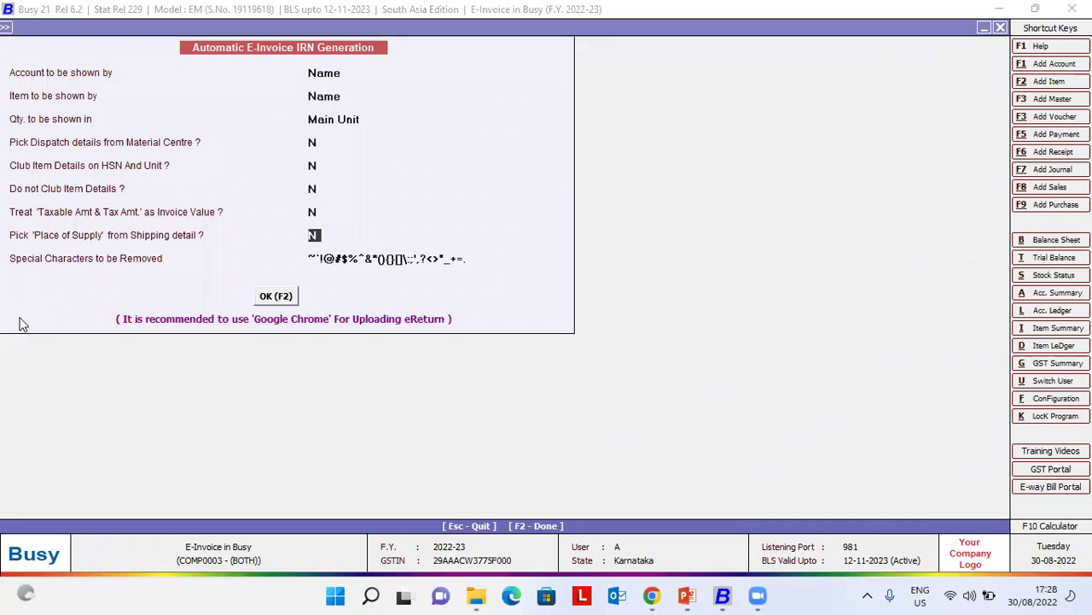
text(Y)
text(N)
key(Return)
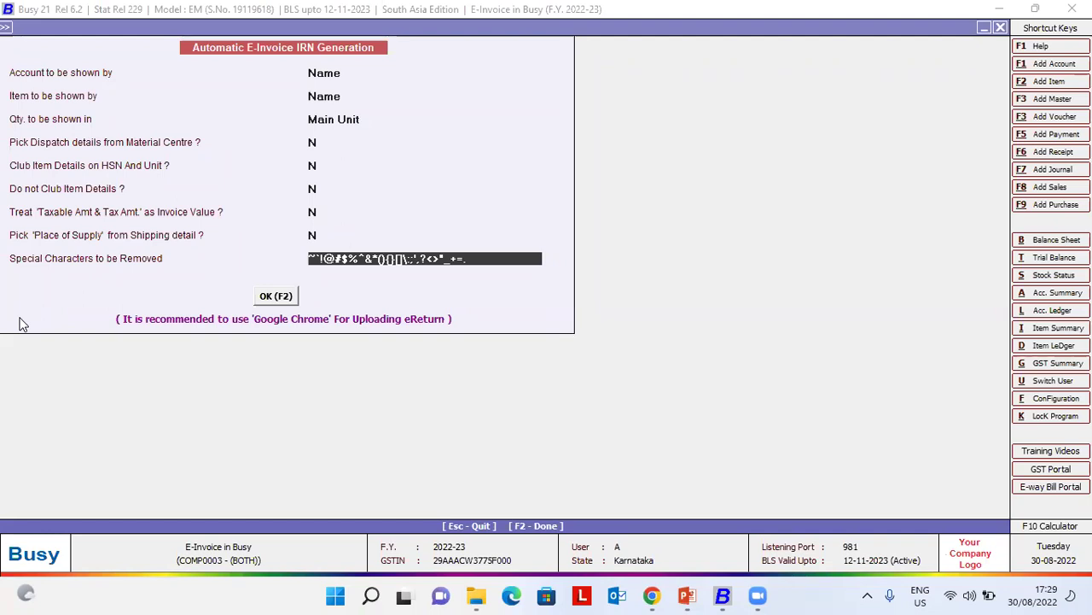
Examine the special characters to be removed, accept the IRN generation options, and dismiss the automatic e-invoice generation prompt.
key(shift+Right)
key(shift+Right)
key(shift+Right)
key(shift+Right)
key(shift+Right)
key(shift+Right)
key(shift+Right)
key(shift+Right)
key(shift+Right)
key(shift+Right)
key(shift+Right)
key(shift+Right)
key(shift+Right)
key(shift+Right)
key(shift+Right)
key(shift+Right)
key(shift+Right)
key(shift+Right)
key(shift+Right)
key(shift+Right)
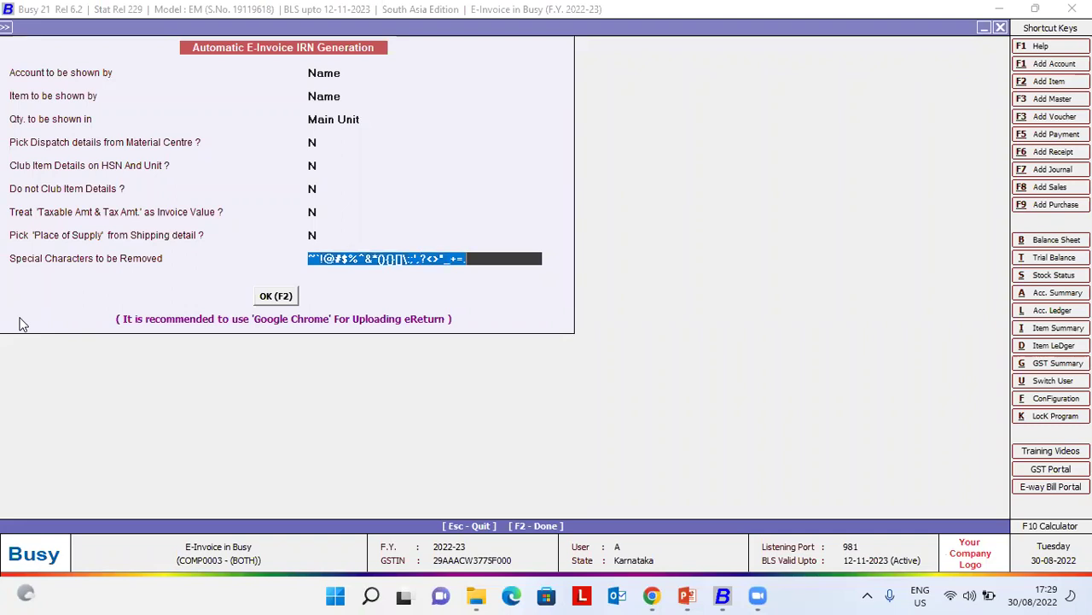
key(Return)
key(Return)
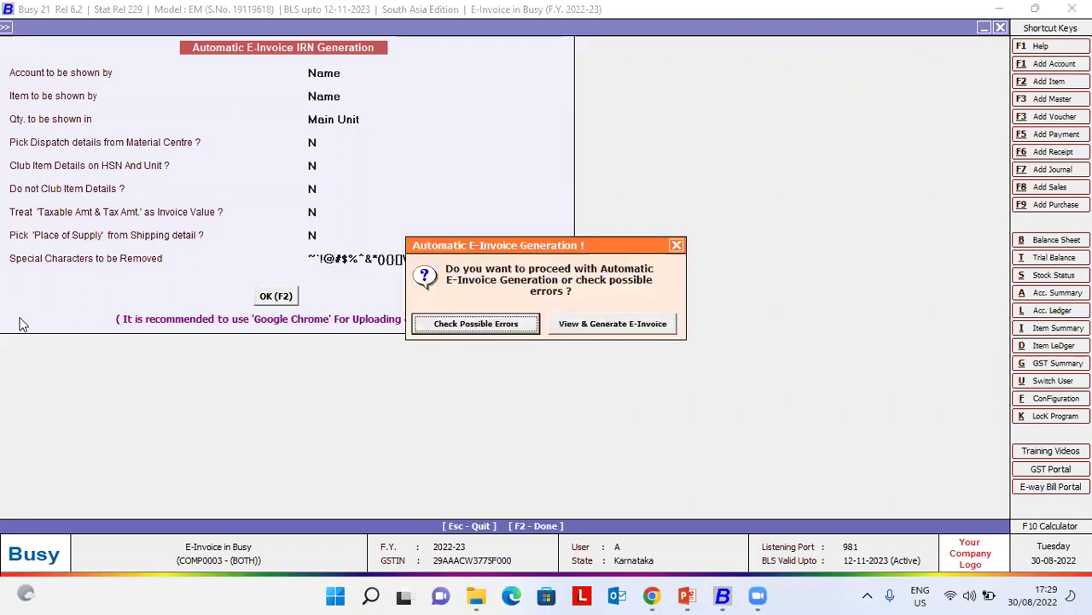
key(Escape)
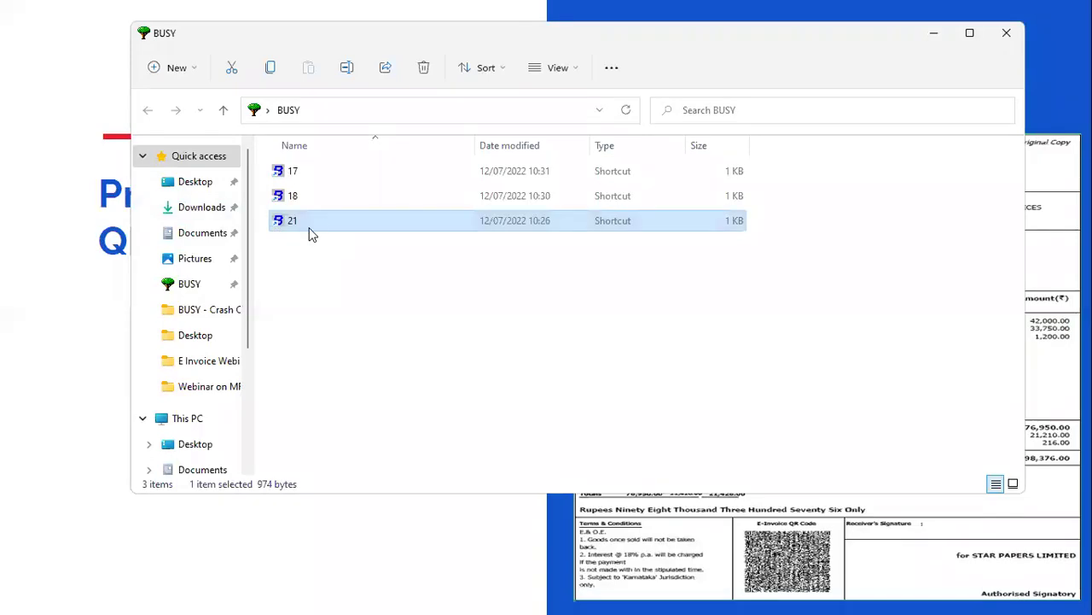
Relaunch Busy from the 21 shortcut, open the company E-Invoice in Busy and log in as user a.
double_click(310, 224)
key(F2)
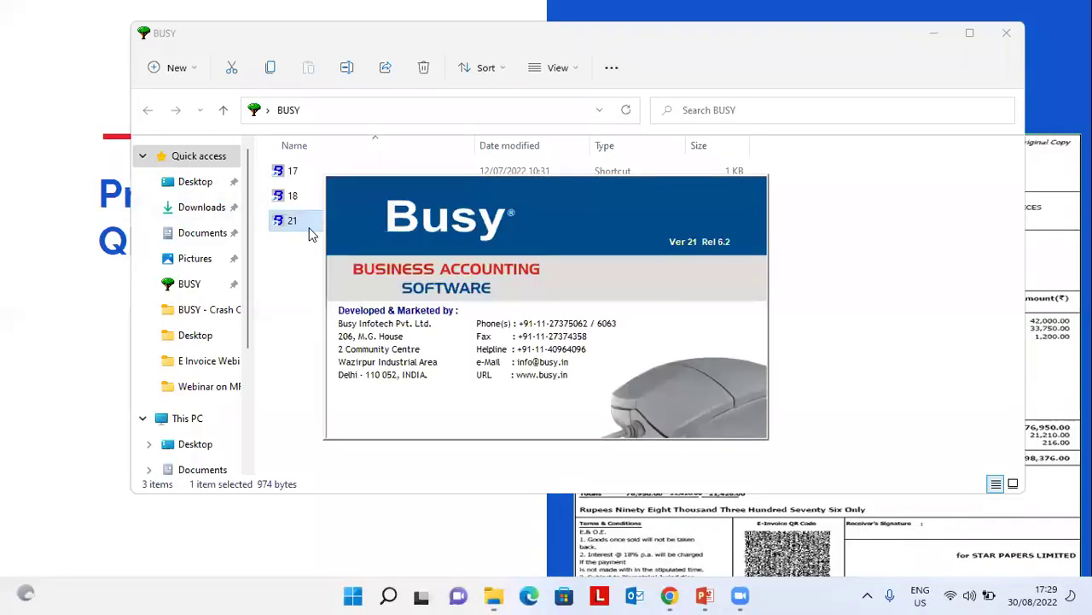
key(Return)
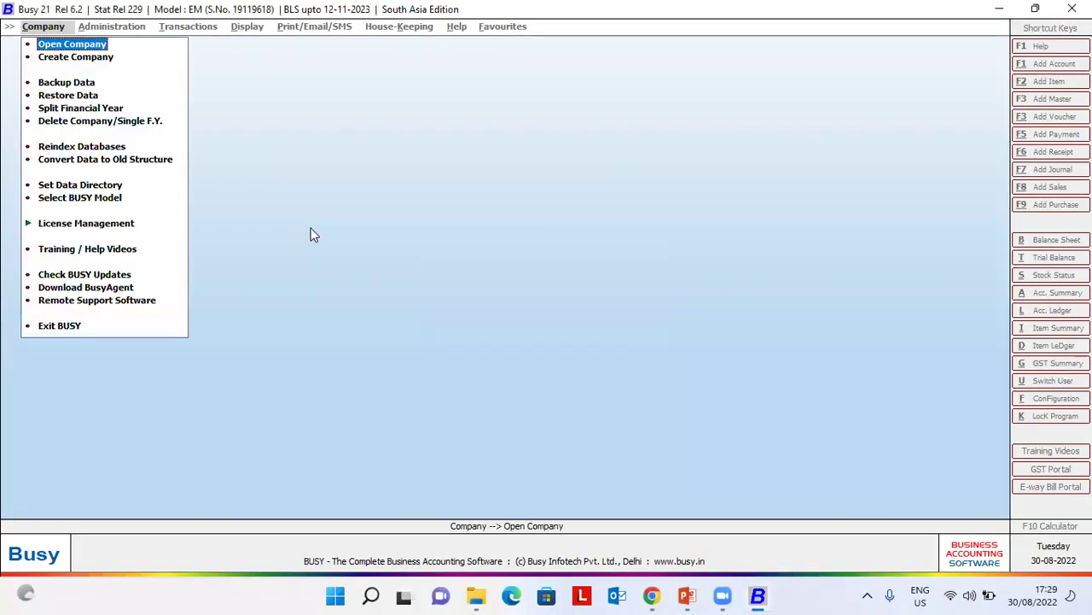
key(Return)
key(Return)
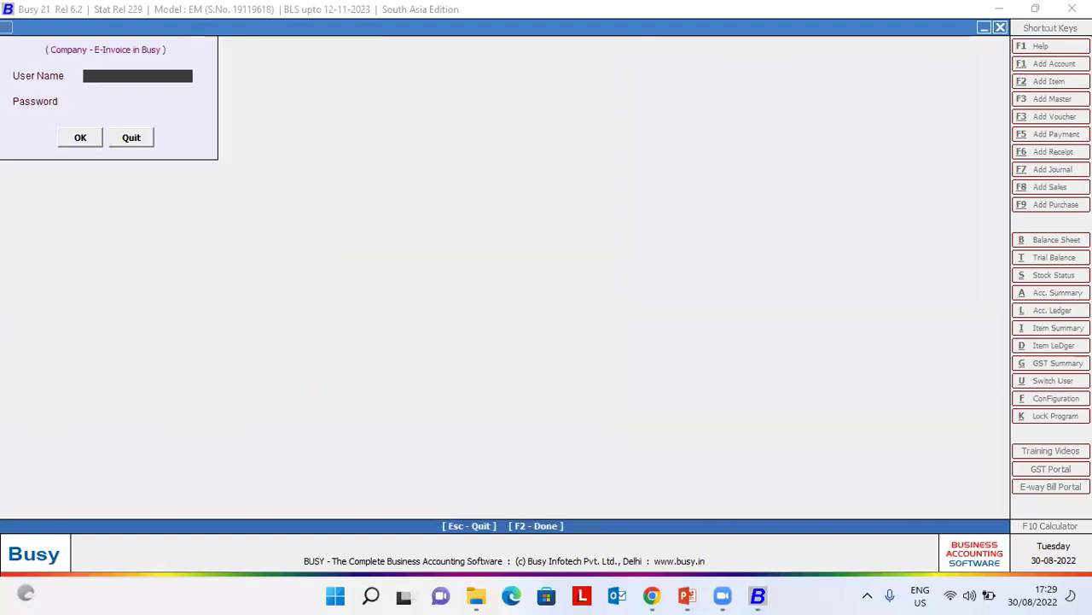
text(a)
key(Return)
key(Return)
key(Return)
key(Right)
key(Right)
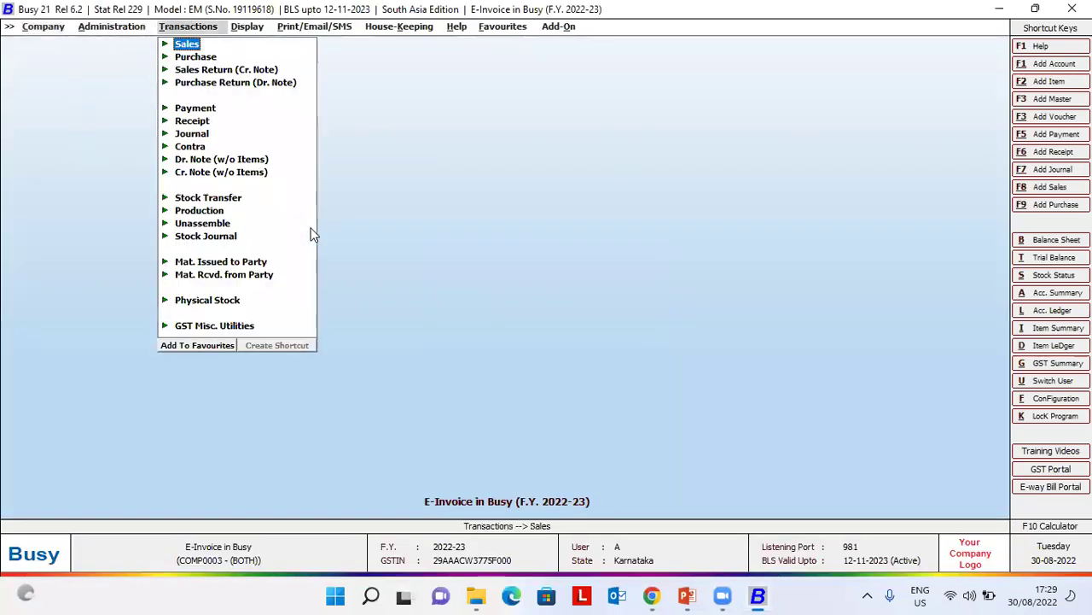
Start a new Main series sales voucher dated 30-08-2022 for Busy Infotech Pvt. Ltd. with its default party details.
key(Return)
key(Up)
key(Return)
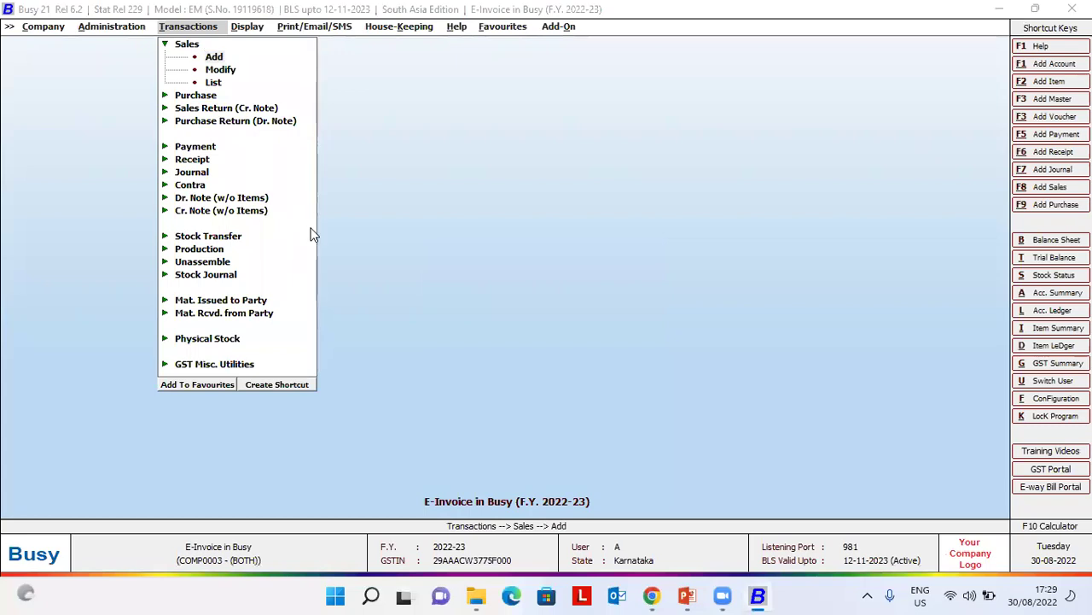
key(Return)
key(Down)
key(Down)
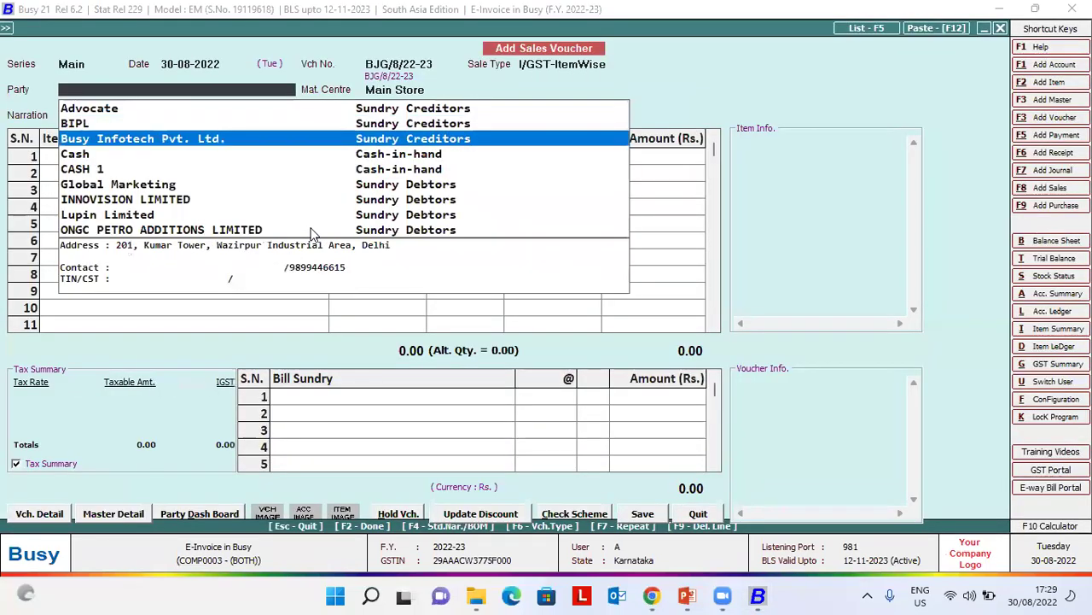
key(Return)
key(Return)
key(Return)
key(Return)
key(Return)
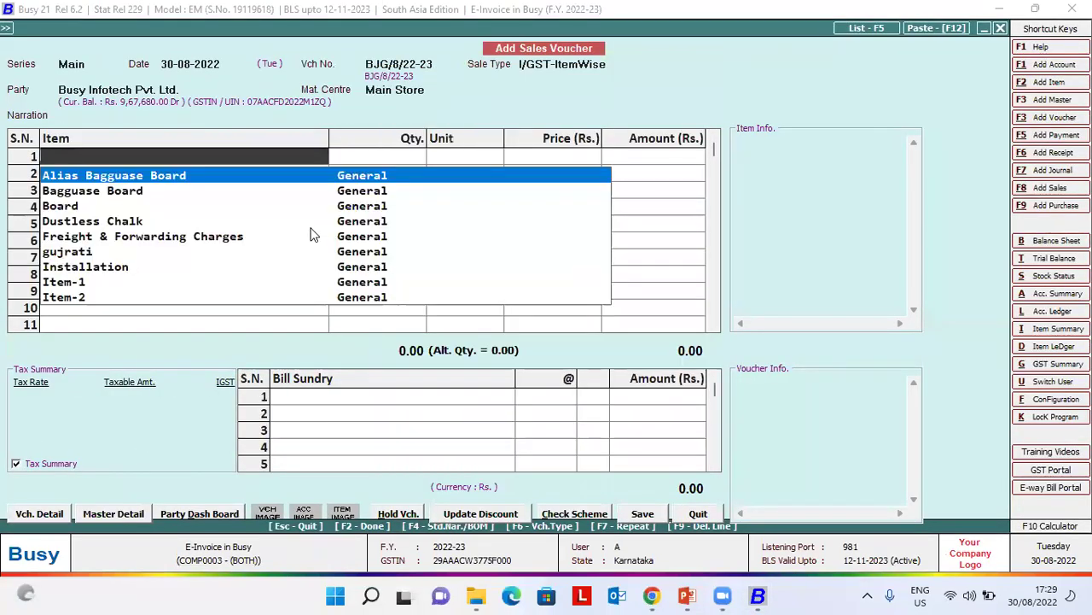
Add 10 pcs of Bagguase Board at a price of 12,000 as the new voucher's only item.
key(Return)
text(10)
key(Return)
key(Return)
text(12000)
key(Return)
key(Return)
key(Return)
key(Return)
key(Return)
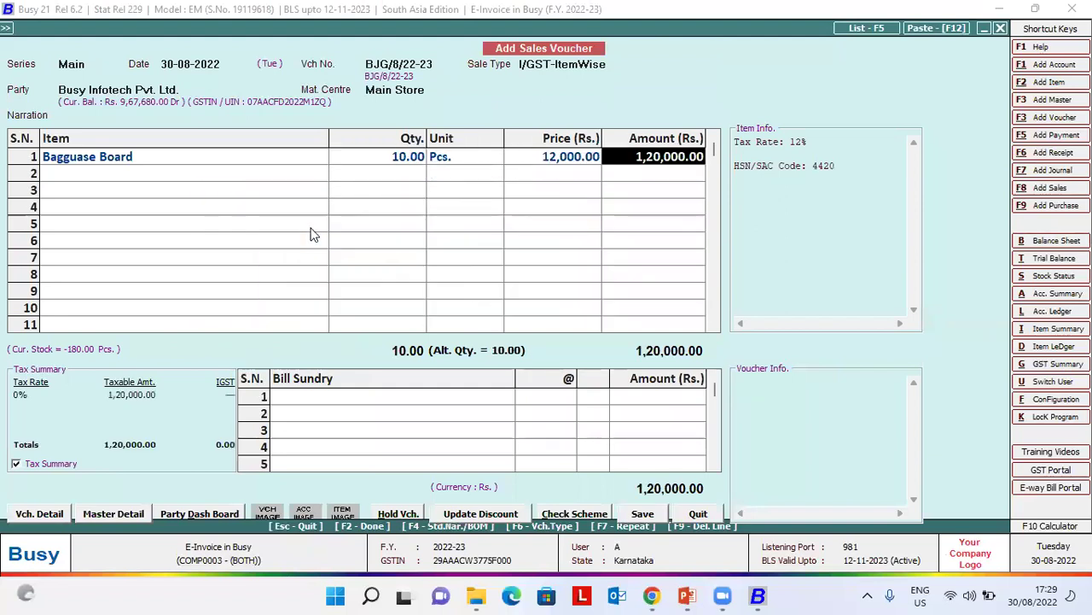
key(Return)
key(Return)
Finish the item entry, set E-Way Bill Reqd. to N in the transport details with E-Invoice Reqd. kept at Y, and save the voucher.
key(Return)
key(Return)
key(Return)
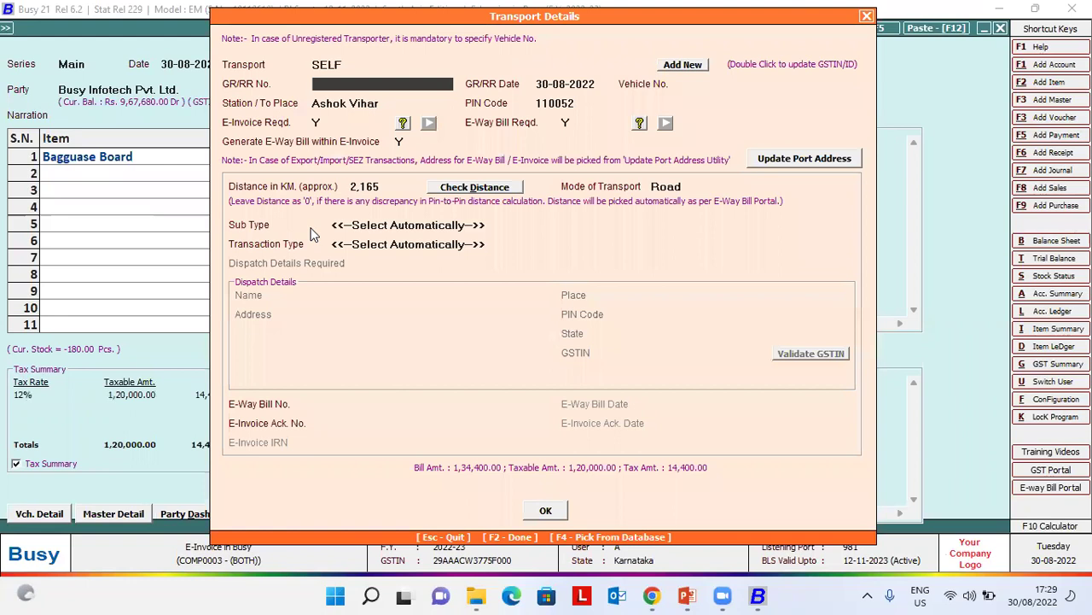
key(Return)
key(Return)
text(N)
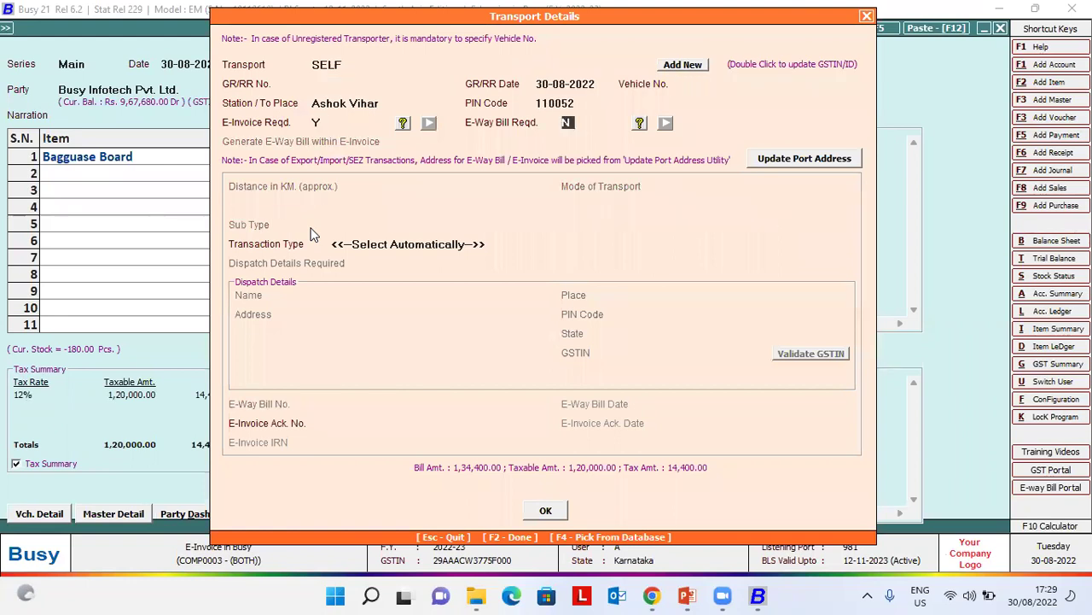
key(F2)
key(Return)
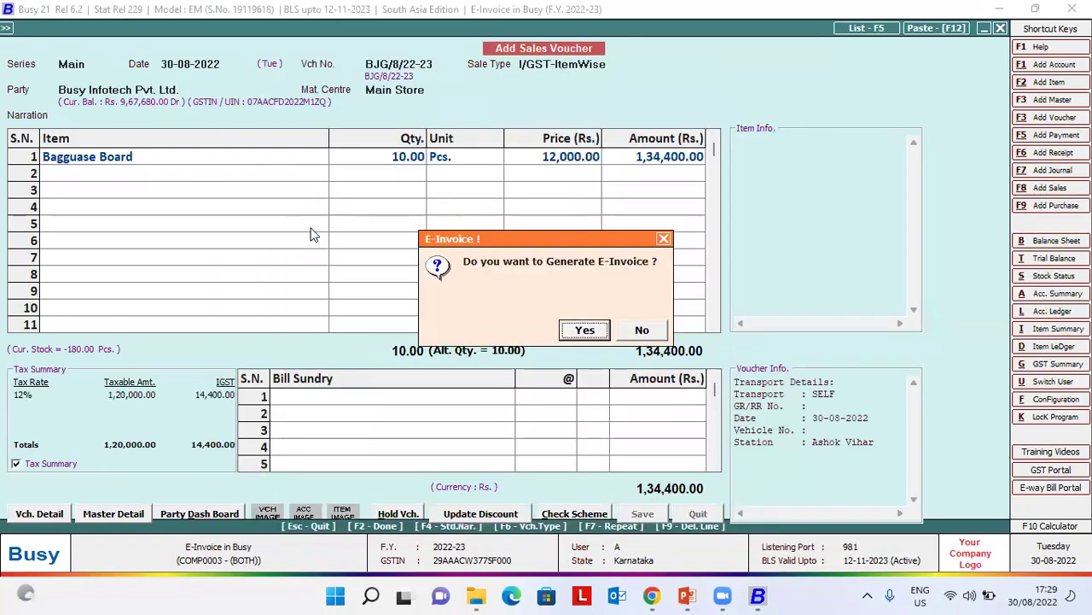
Agree to generate the e-invoice with the default IRN generation options and check the voucher for possible errors.
key(Return)
key(Return)
key(Return)
key(Return)
key(Return)
key(Return)
key(Return)
key(Return)
key(Return)
key(Return)
key(Return)
key(Return)
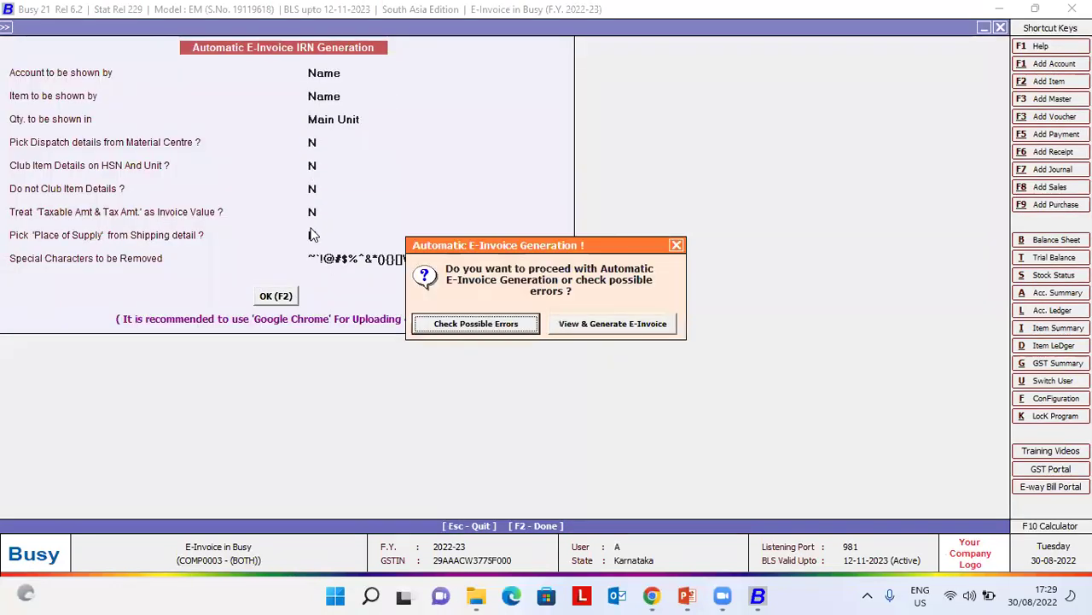
key(Return)
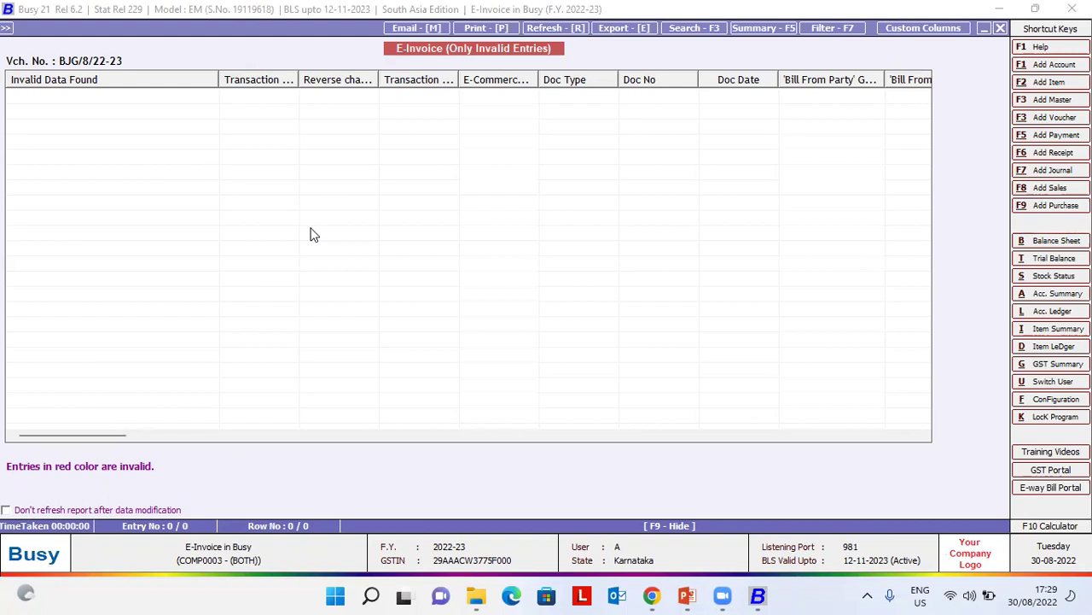
key(Escape)
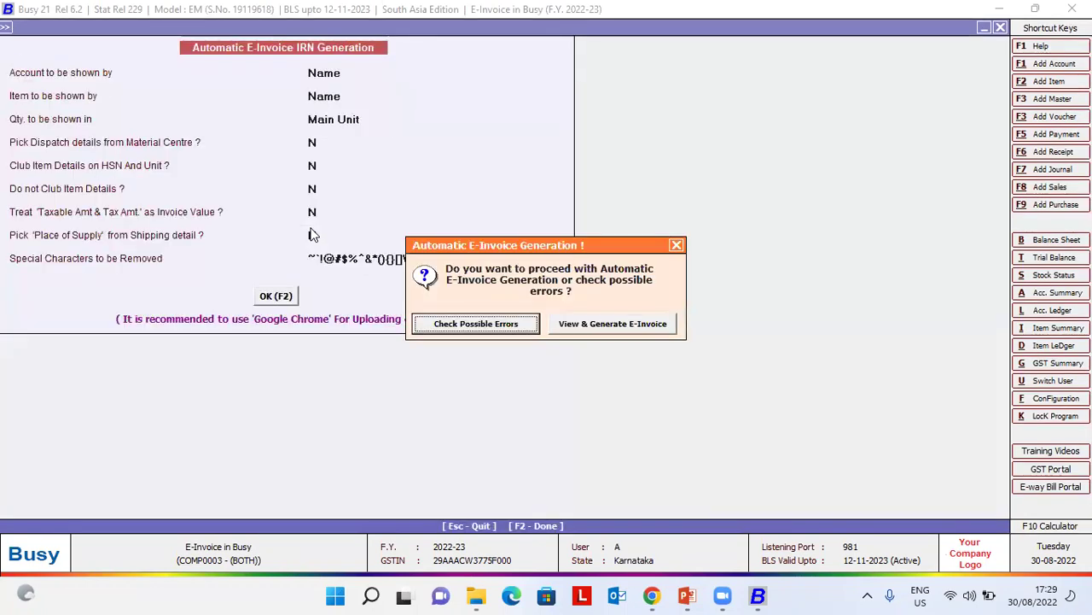
View the e-invoice details and generate the e-invoice for testing with the sandbox credentials.
key(Right)
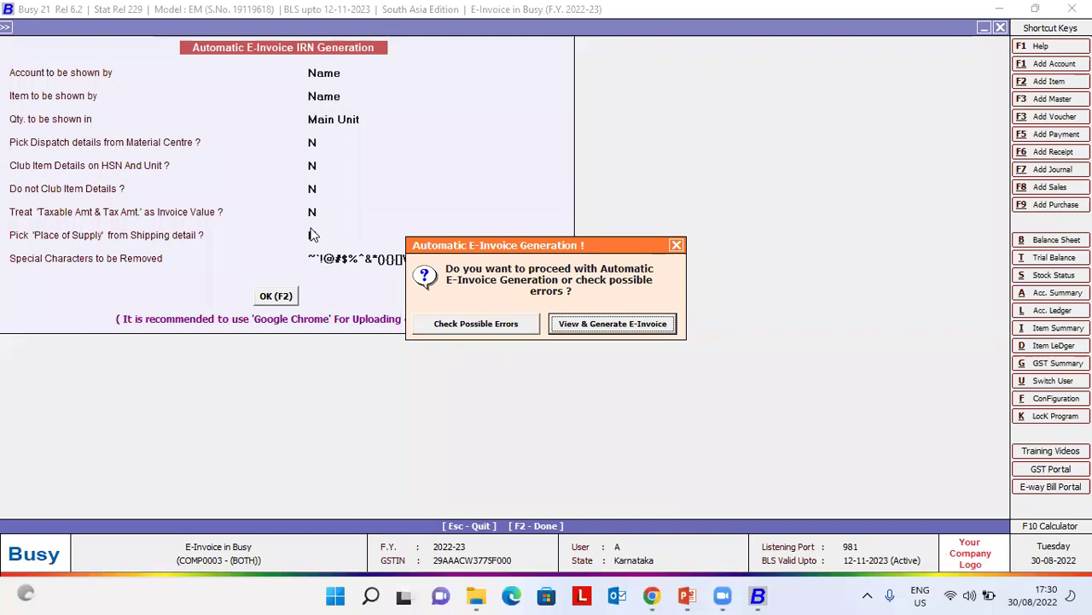
key(Return)
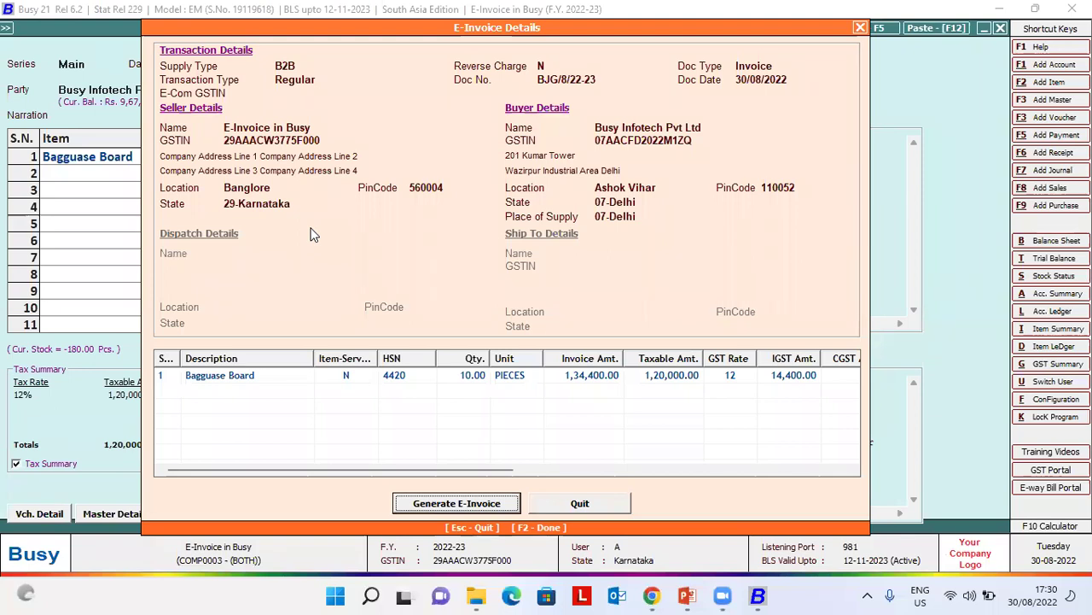
key(Return)
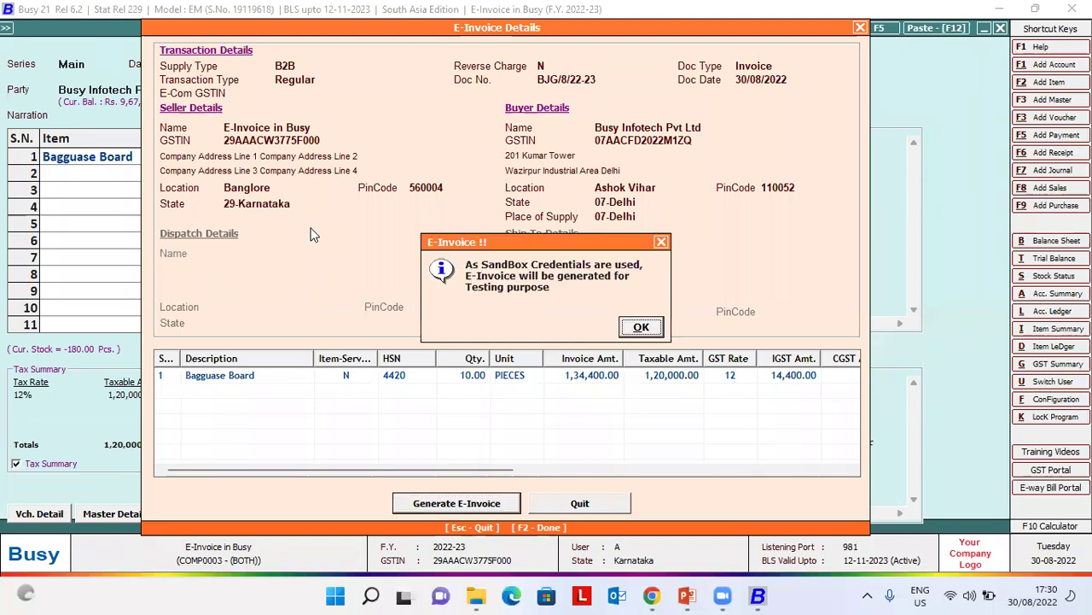
key(Return)
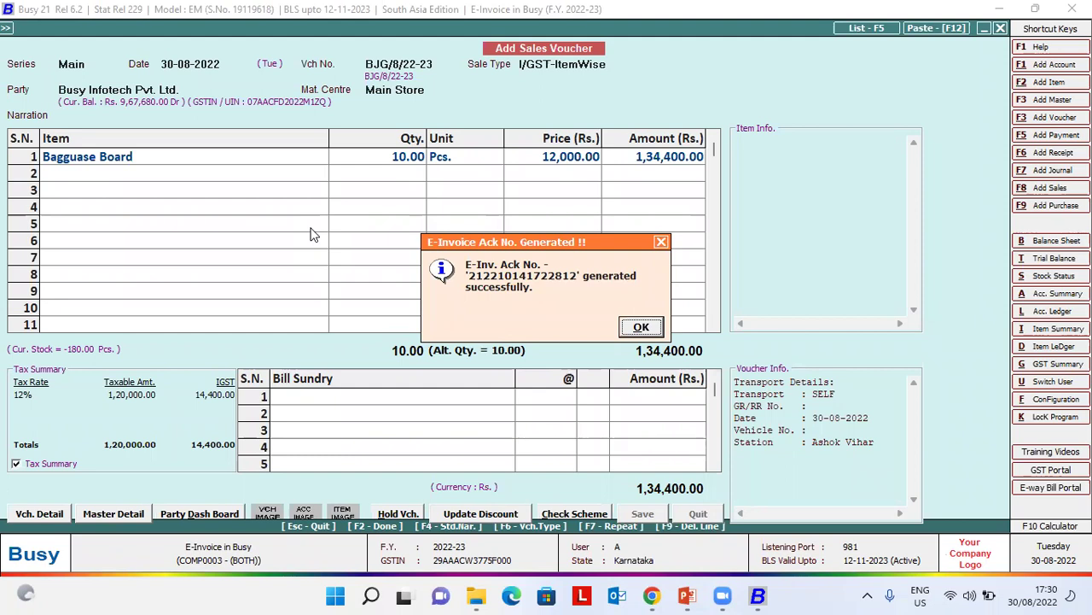
Print the generated e-invoice to a PDF in the browser and return to Busy.
key(Return)
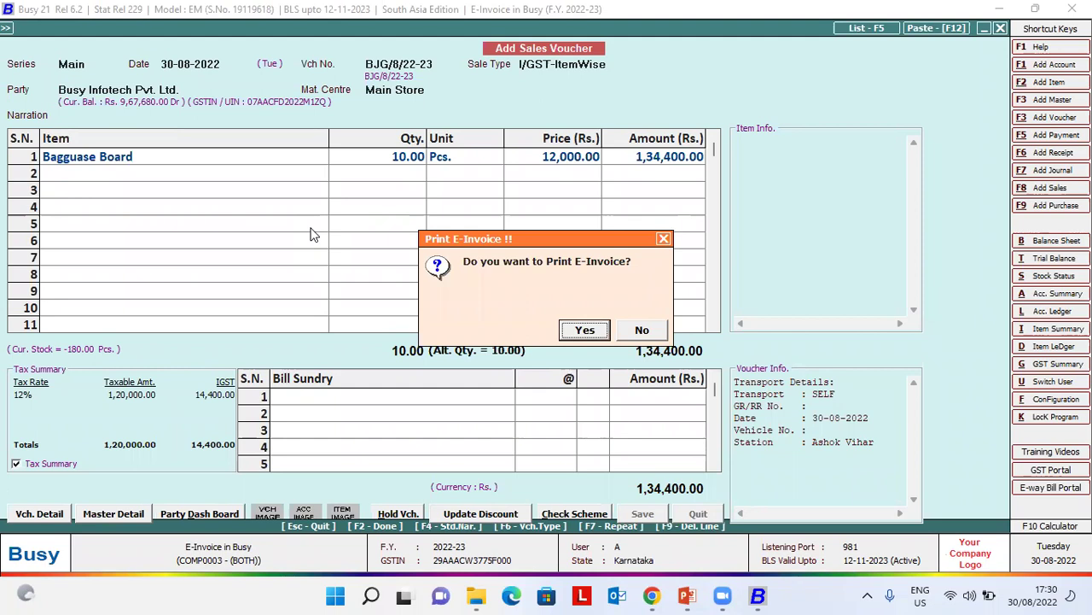
key(Return)
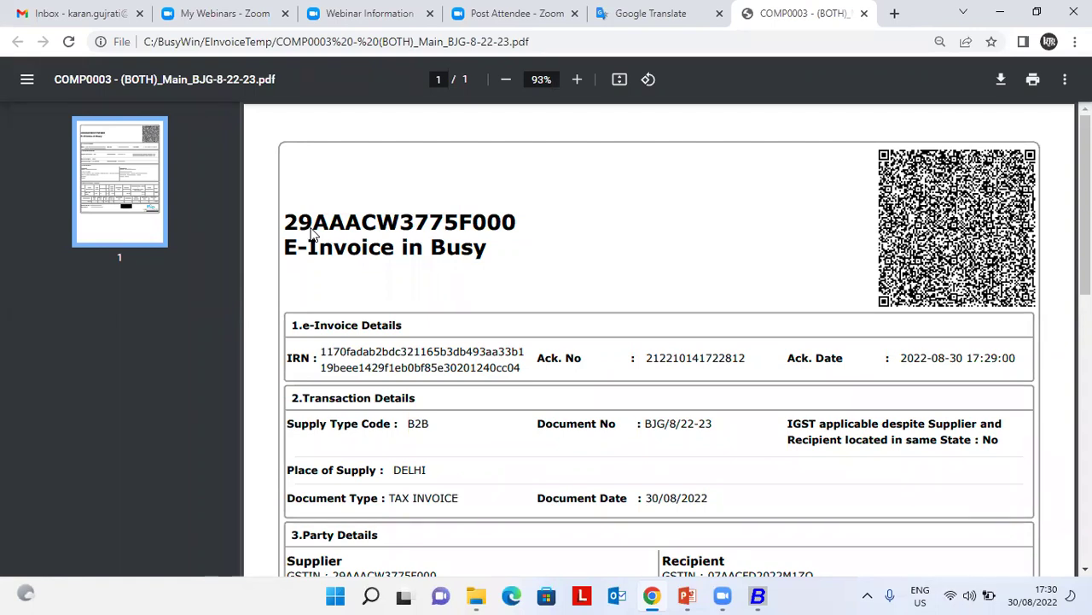
key(alt+Tab)
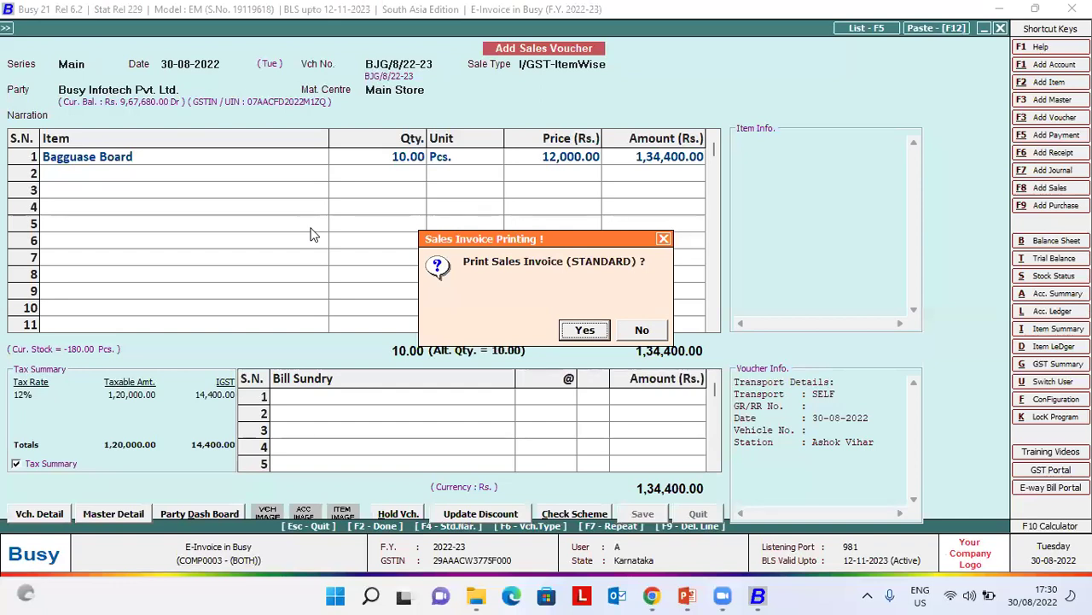
Try to print the sales invoice in the STANDARD format.
key(n)
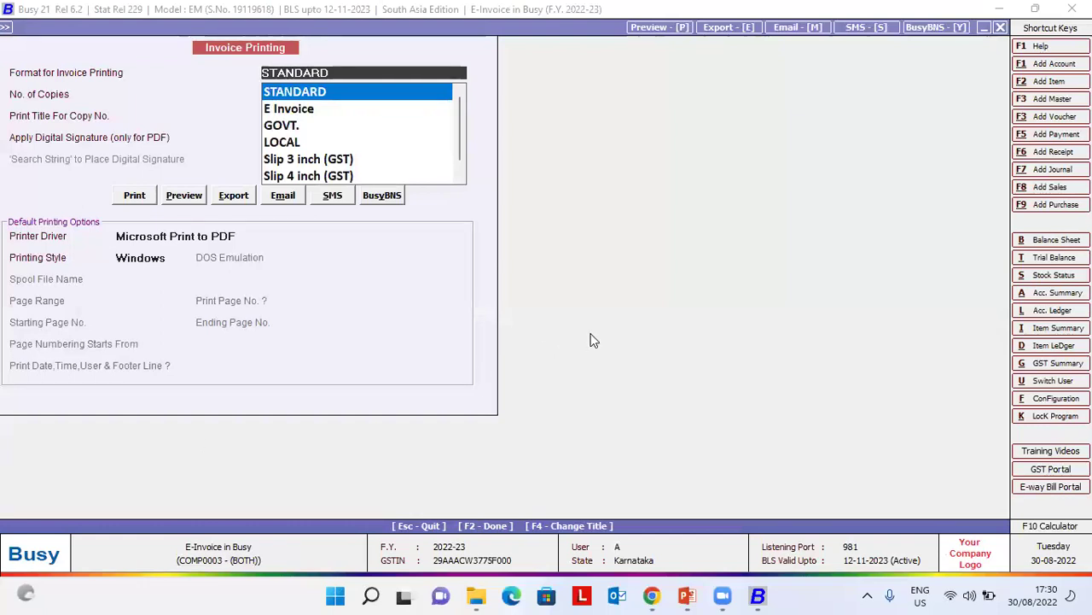
key(Return)
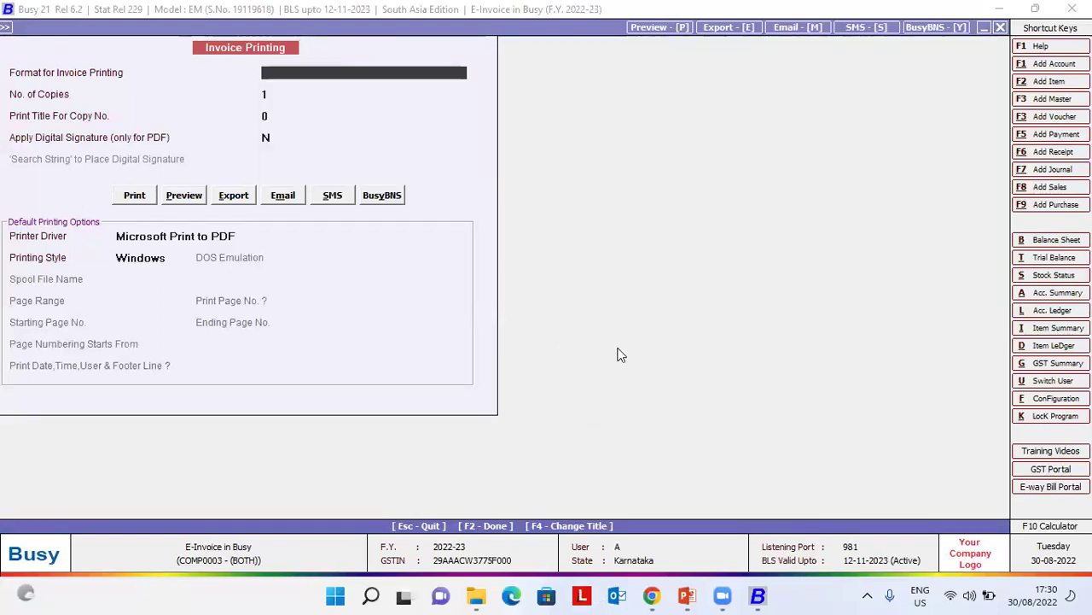
key(Escape)
key(Escape)
key(Escape)
right_click(789, 596)
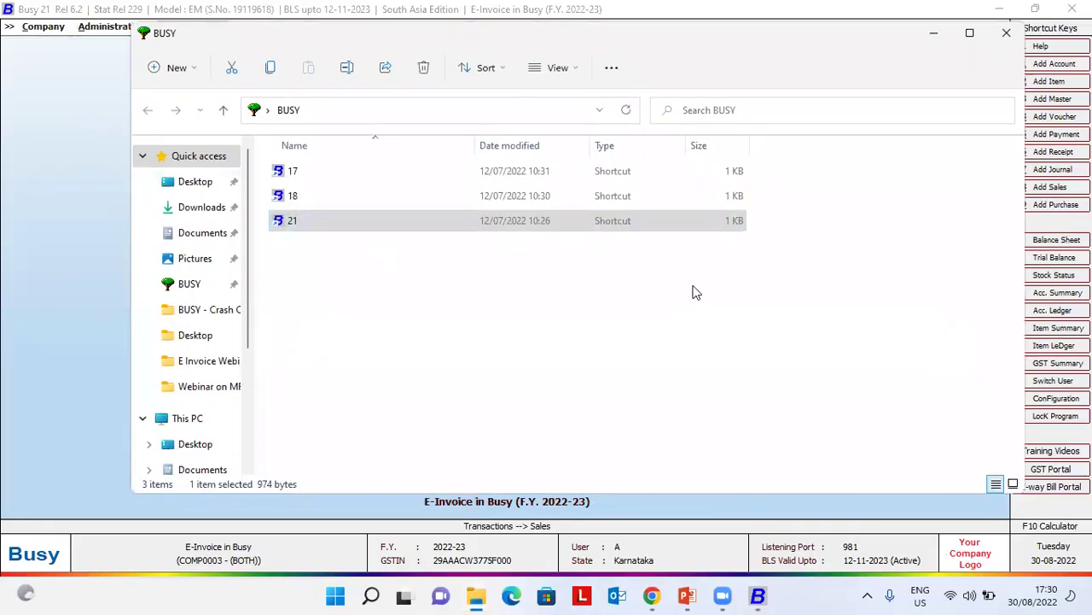
click(706, 263)
right_click(779, 596)
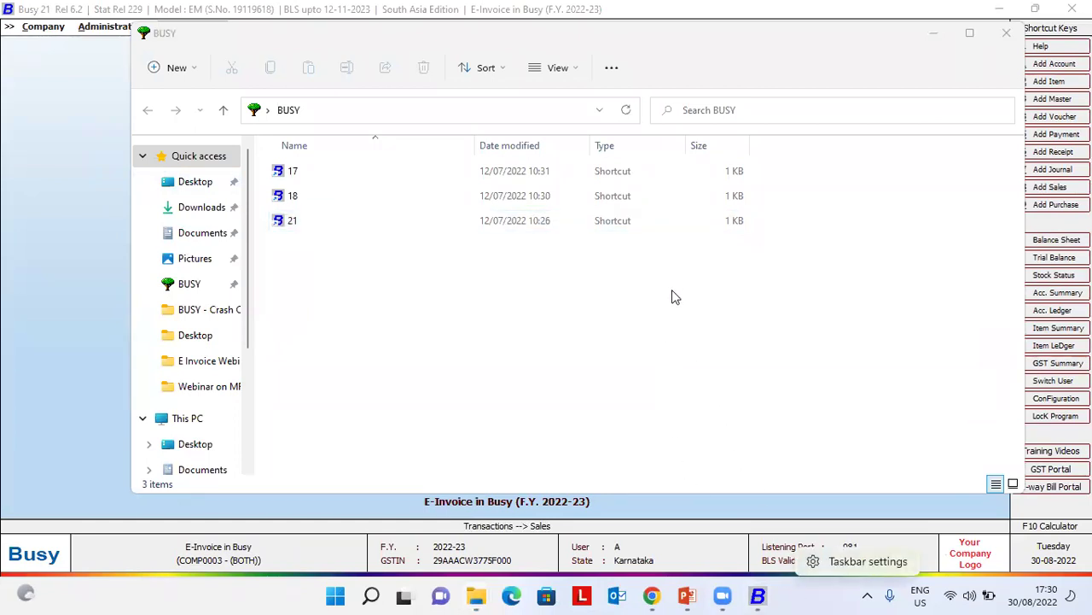
key(super+d)
right_click(800, 596)
click(803, 430)
click(804, 429)
double_click(35, 193)
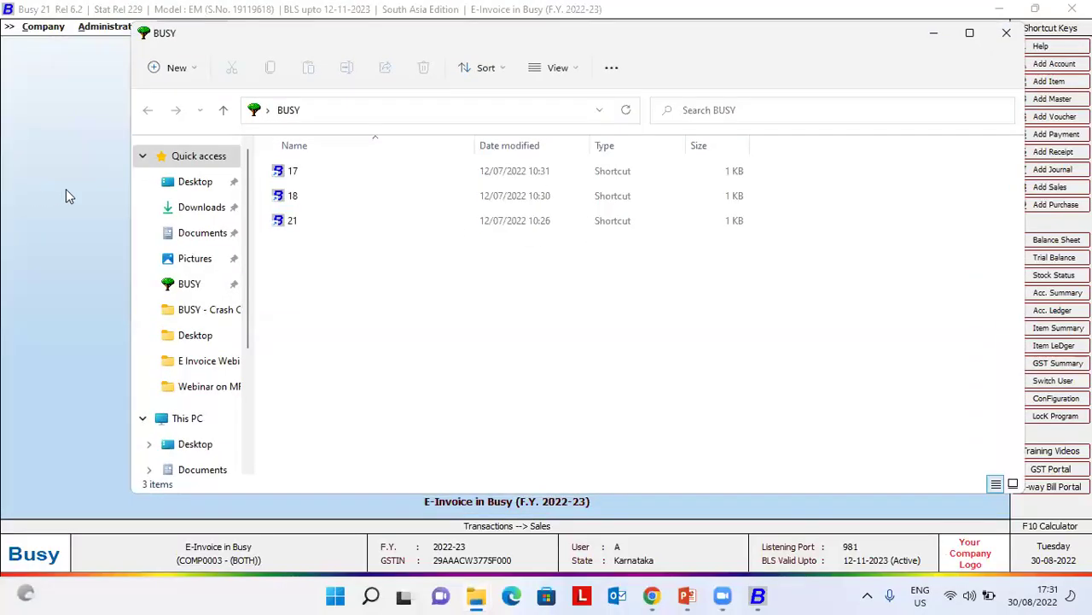
double_click(291, 226)
key(Escape)
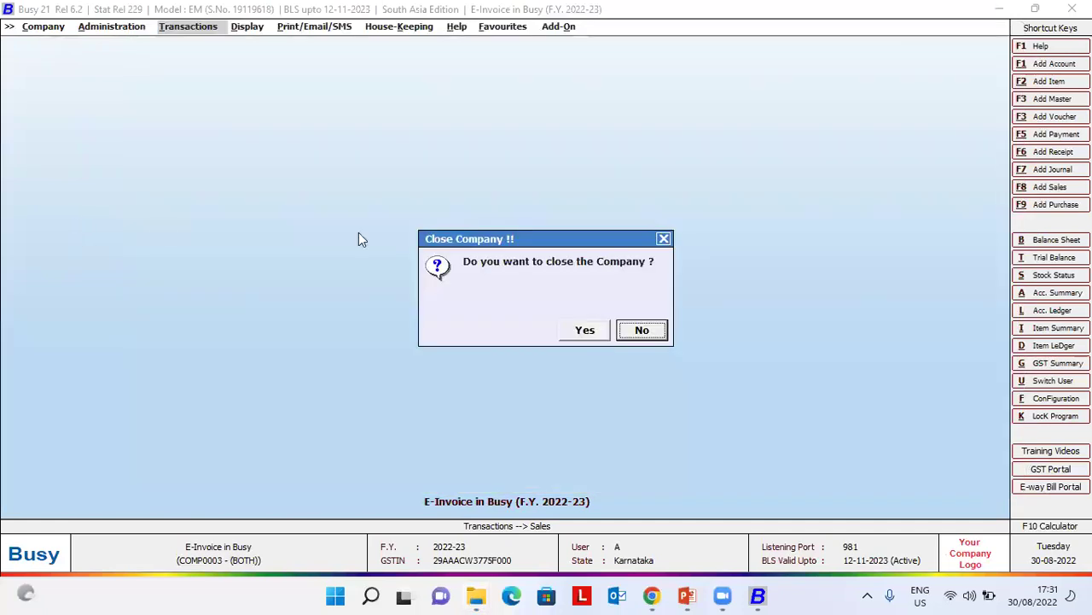
click(639, 329)
Open the saved sales voucher for modification and preview its invoice in the STANDARD format.
key(Return)
key(Down)
key(Return)
key(Return)
key(Return)
key(Return)
key(Return)
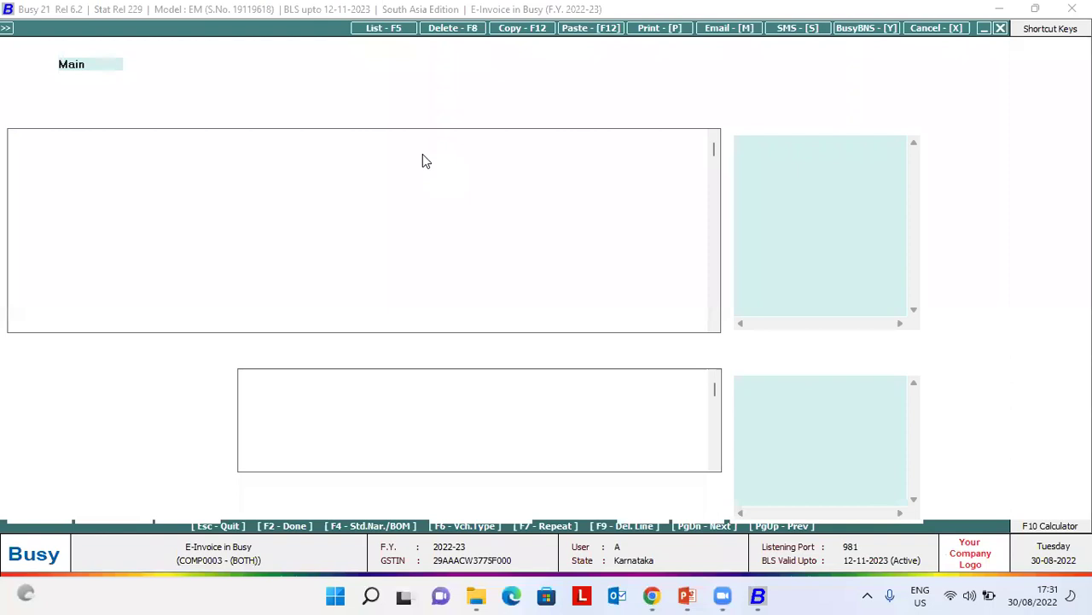
key(alt+p)
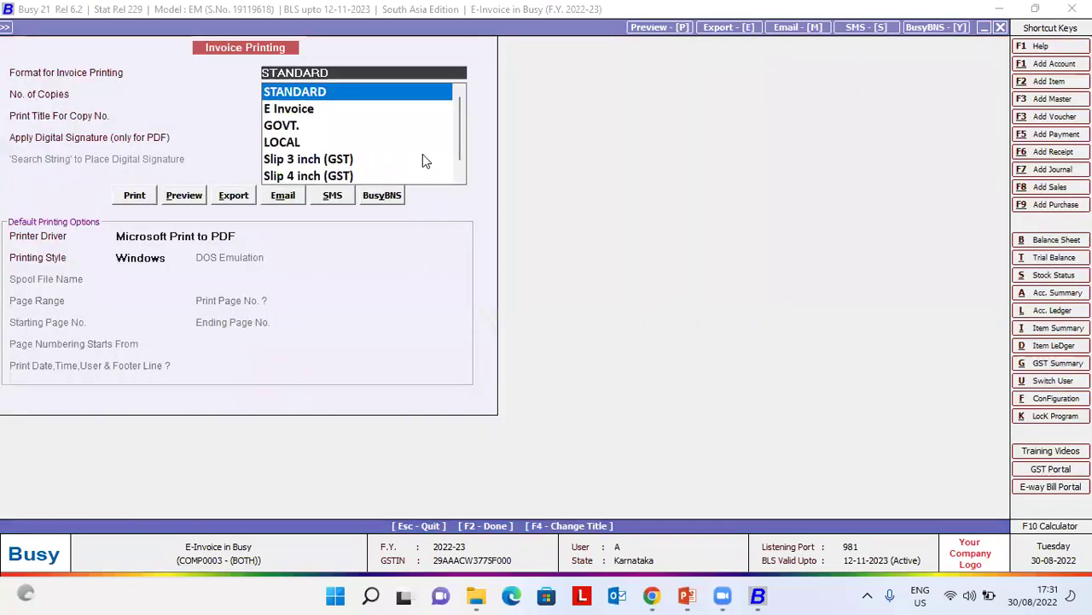
key(alt+p)
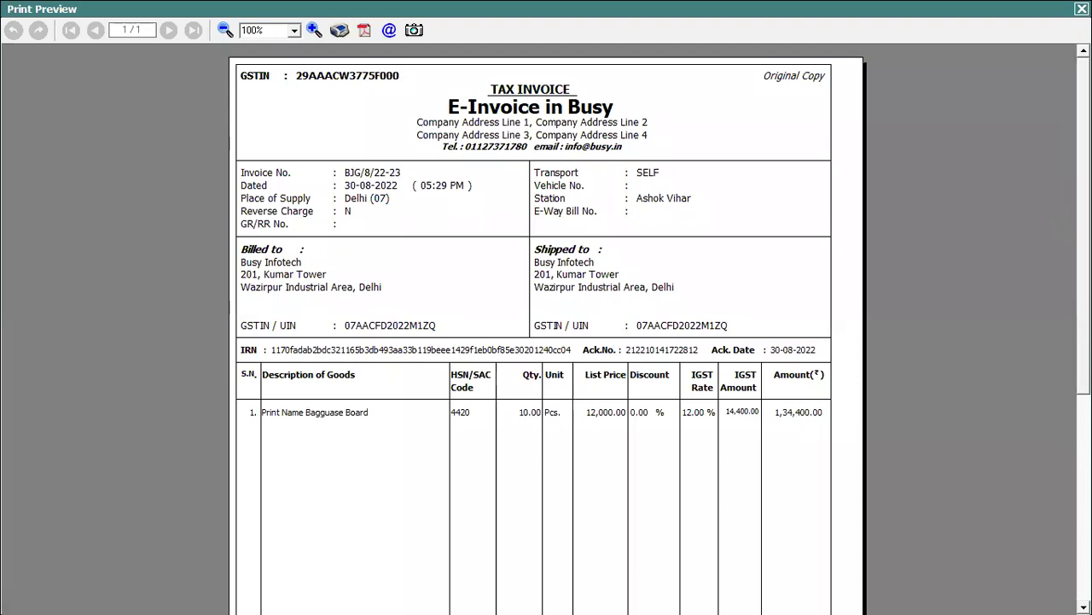
Examine the previewed tax invoice's IRN, acknowledgement details and E-Invoice QR code, and close the preview and the voucher.
scroll(547, 341, down, 5)
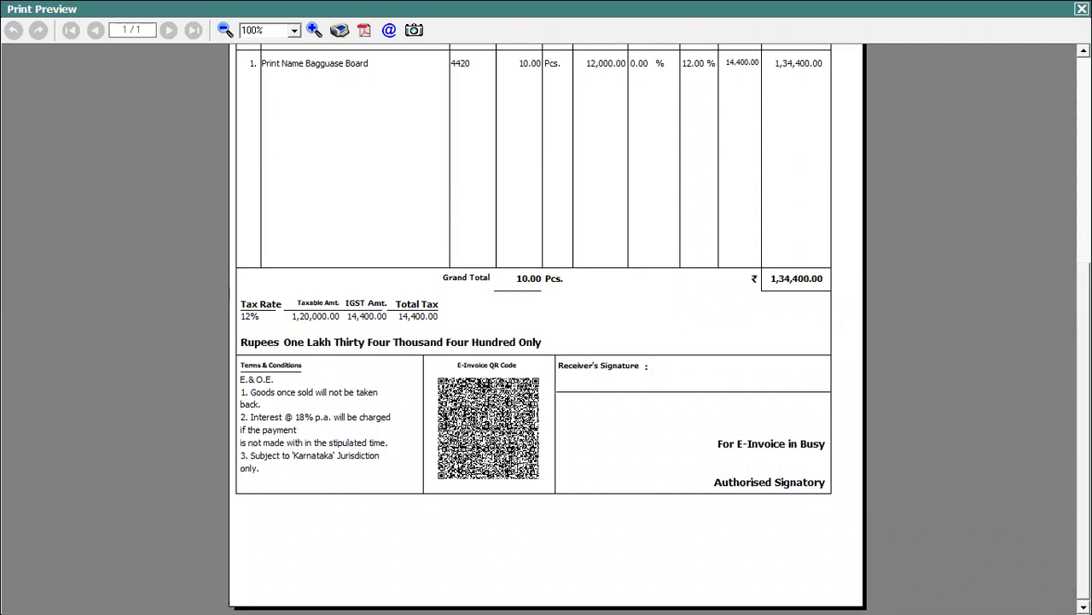
scroll(546, 324, up, 3)
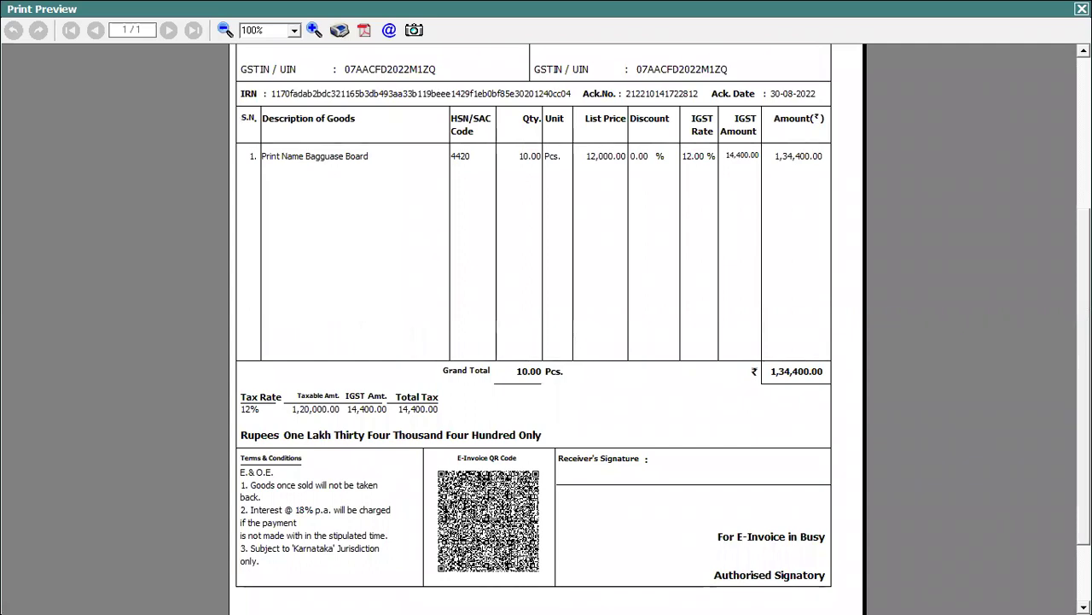
scroll(546, 329, up, 2)
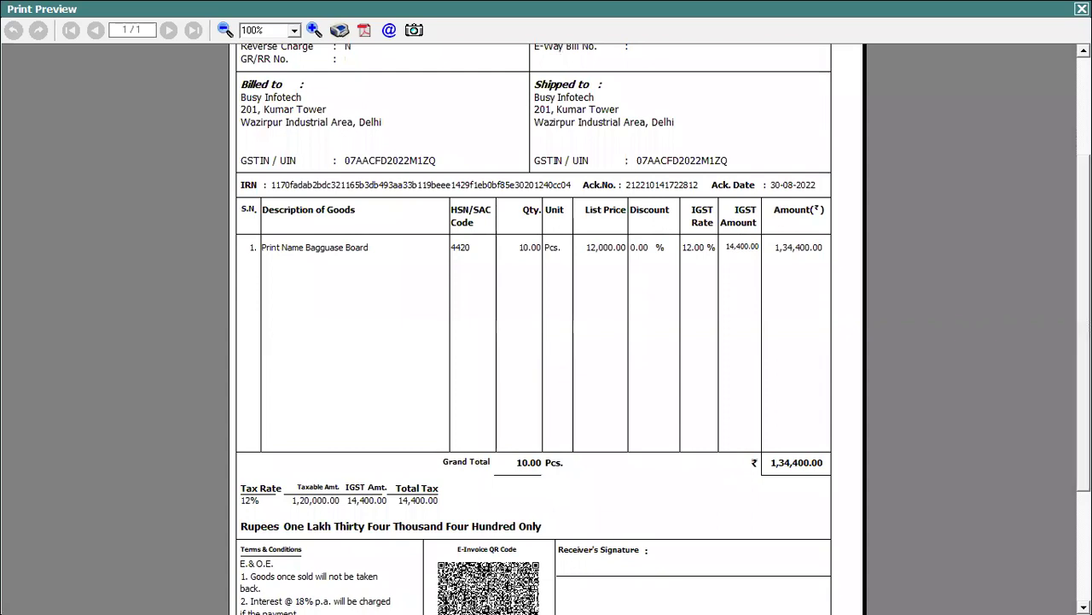
scroll(546, 328, up, 4)
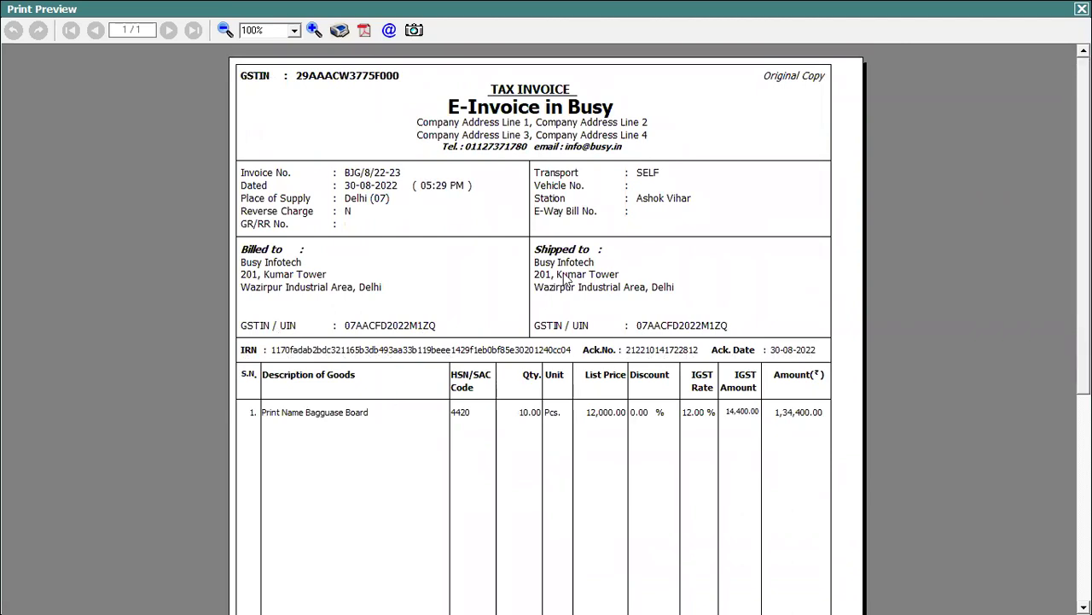
scroll(1052, 238, down, 5)
scroll(1052, 238, up, 5)
scroll(1052, 238, up, 1)
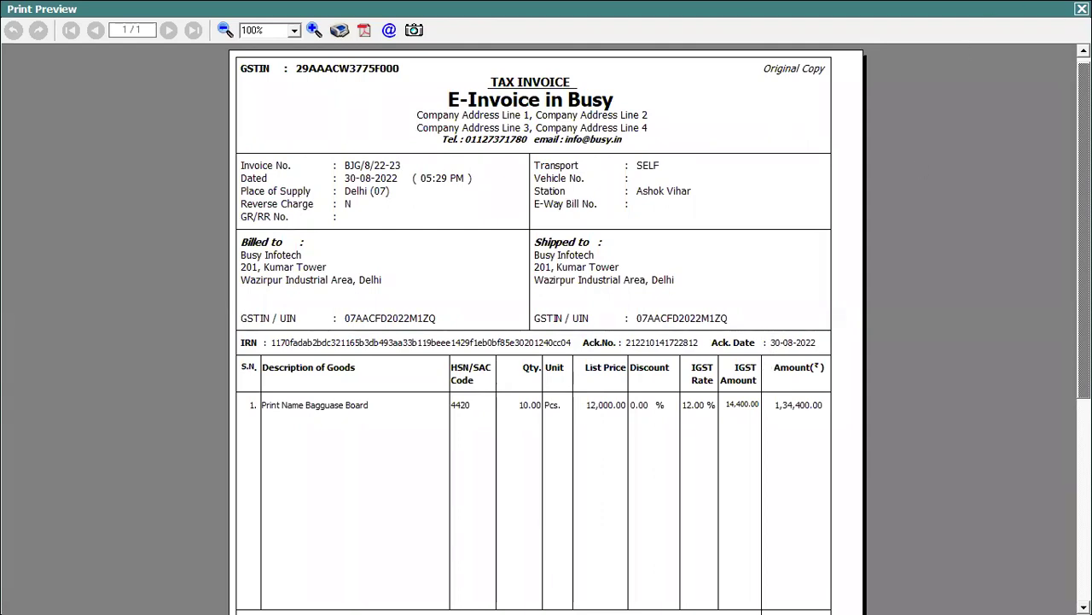
key(Escape)
key(Escape)
key(Return)
key(Escape)
key(Escape)
key(Escape)
Open the standard document configuration for the Sales Invoice under Invoice / Document Printing.
key(Left)
key(Return)
key(Down)
key(Return)
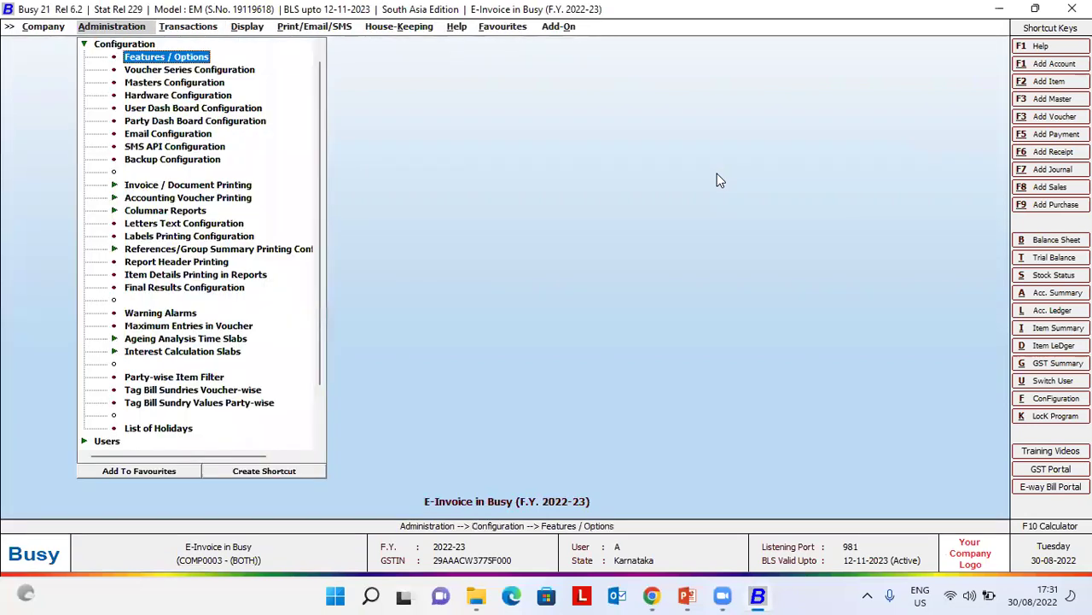
key(Down)
key(Down)
key(Down)
key(Down)
key(Down)
key(Down)
key(Down)
key(Down)
key(Down)
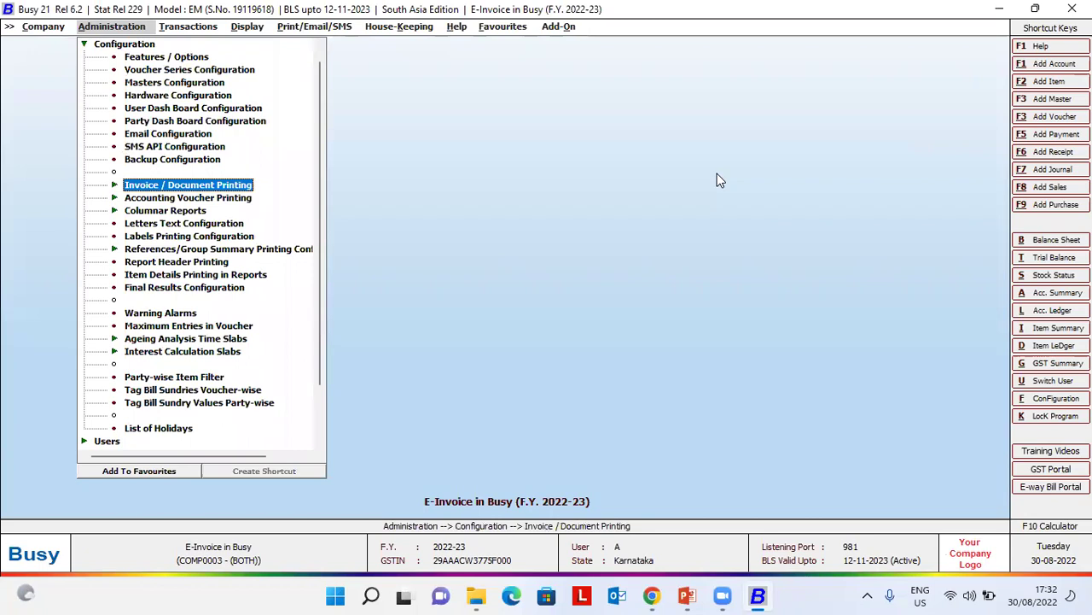
key(Return)
key(Return)
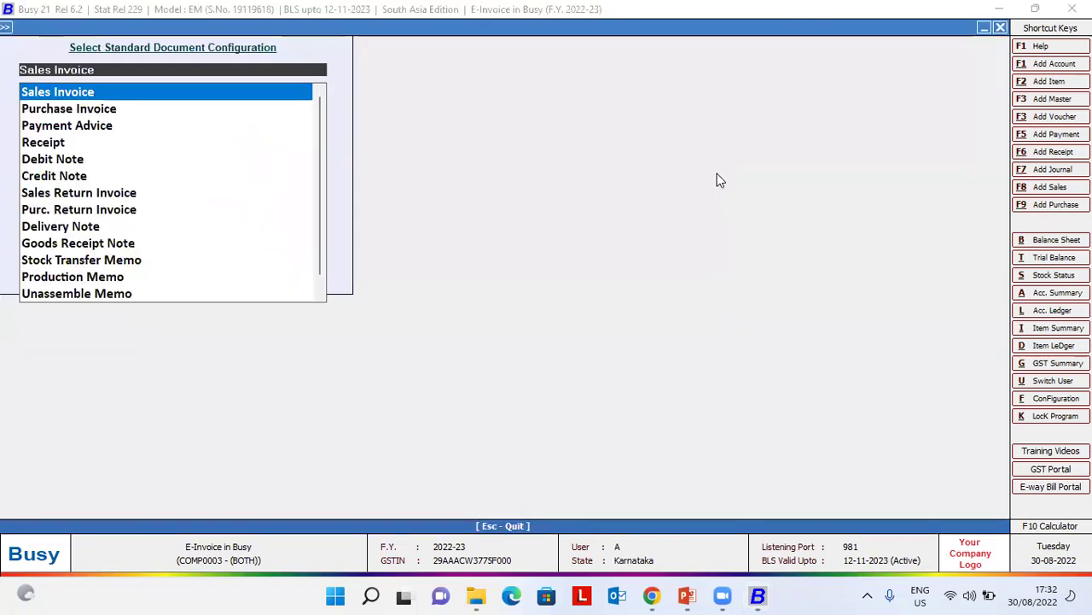
key(Return)
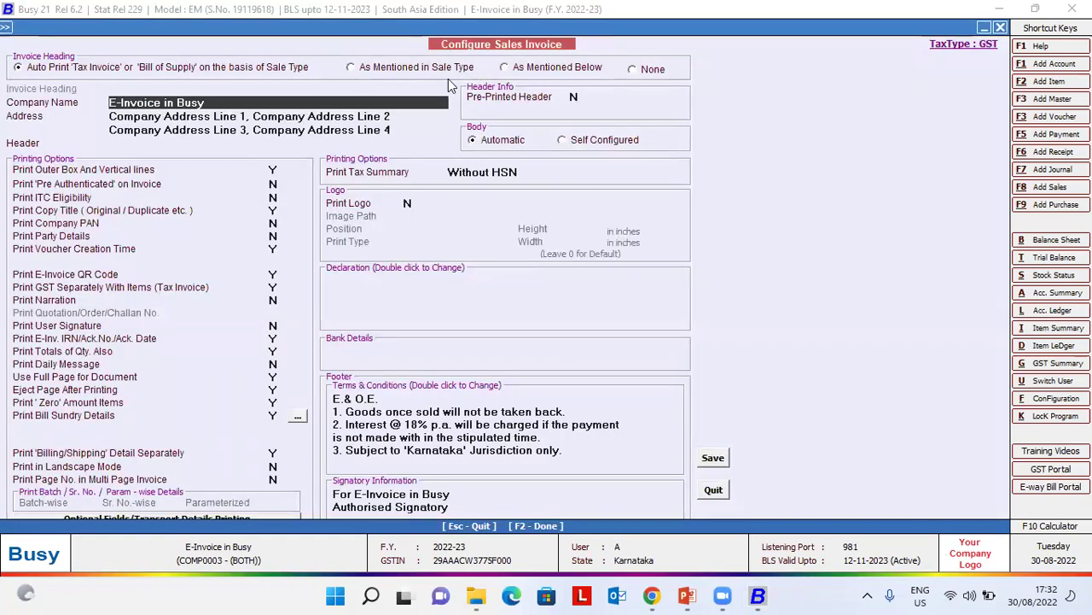
Check the Print E-Inv. IRN/Ack.No./Ack. Date and Print E-Invoice QR Code options, and close the sales invoice configuration.
click(274, 338)
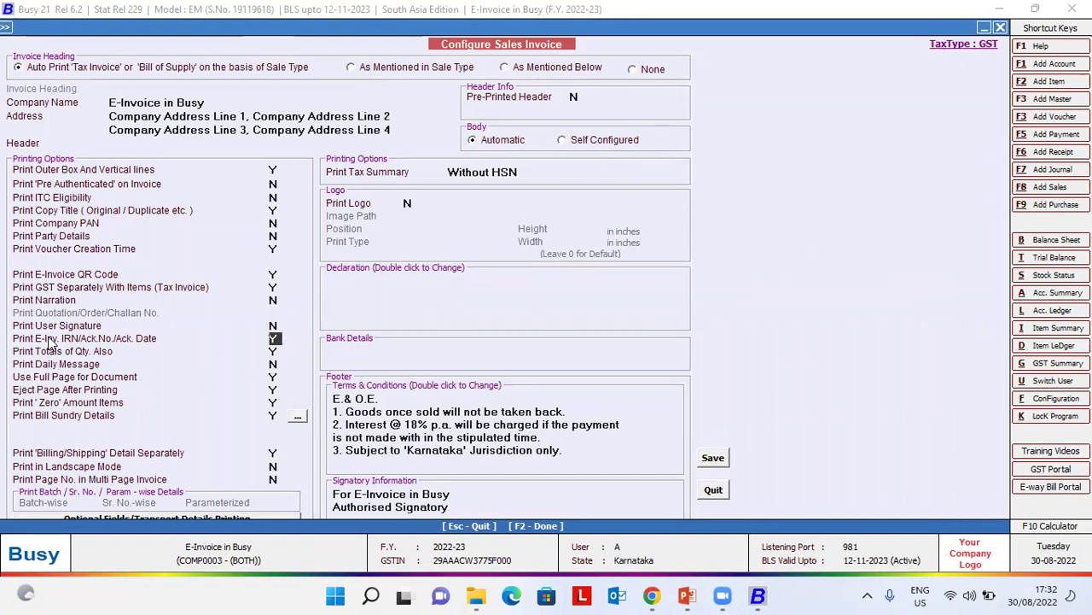
click(271, 275)
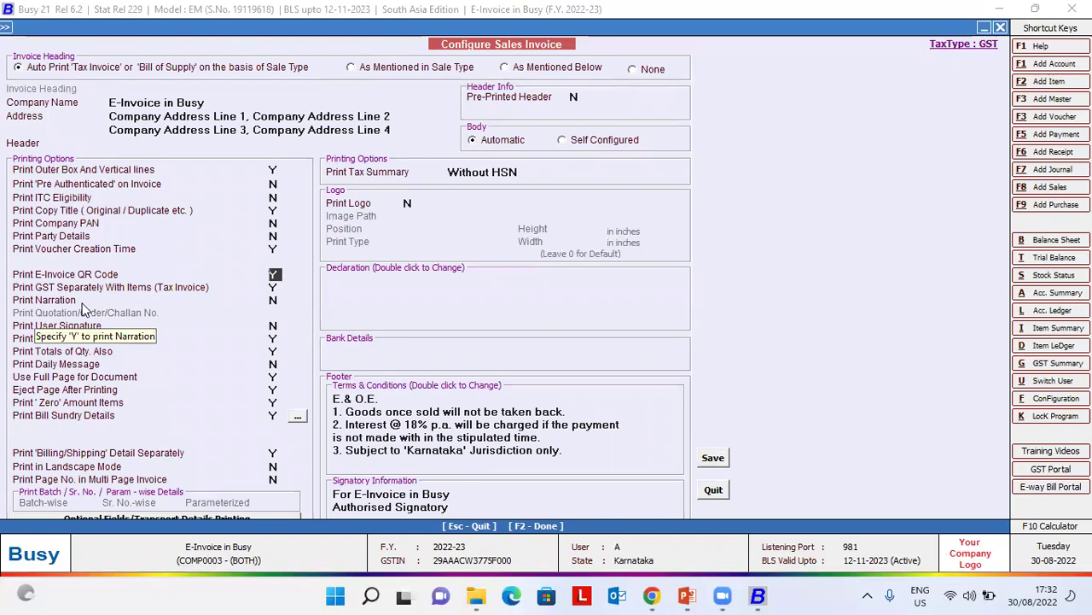
key(Escape)
key(Escape)
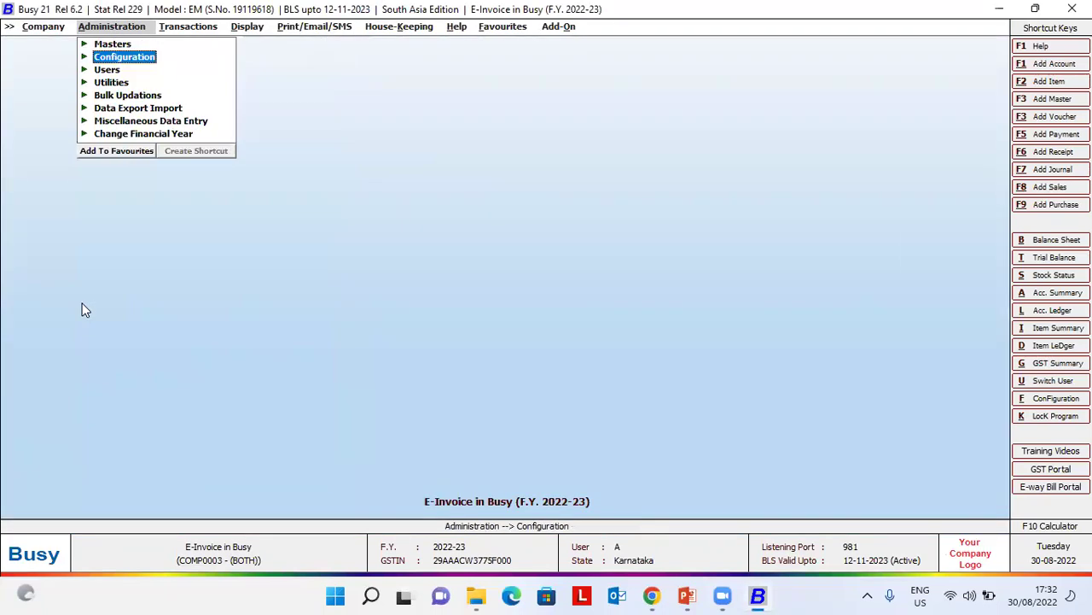
Start a new sales voucher in the Main series dated 30-08-2022, with sale type I/GST-ItemWise and party Busy Infotech Pvt. Ltd.
key(Right)
key(Return)
key(Return)
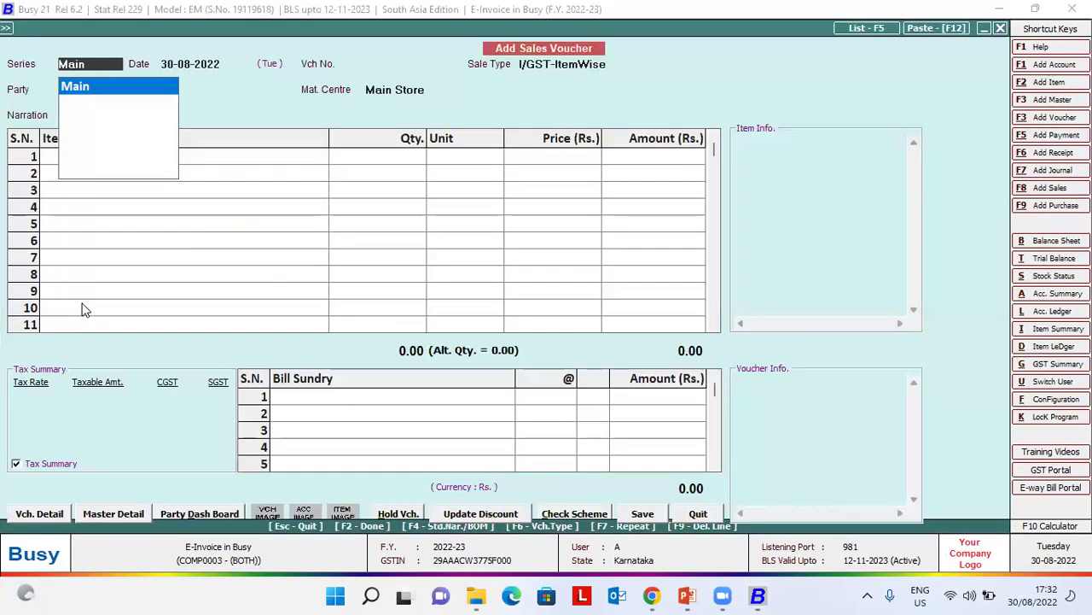
key(Return)
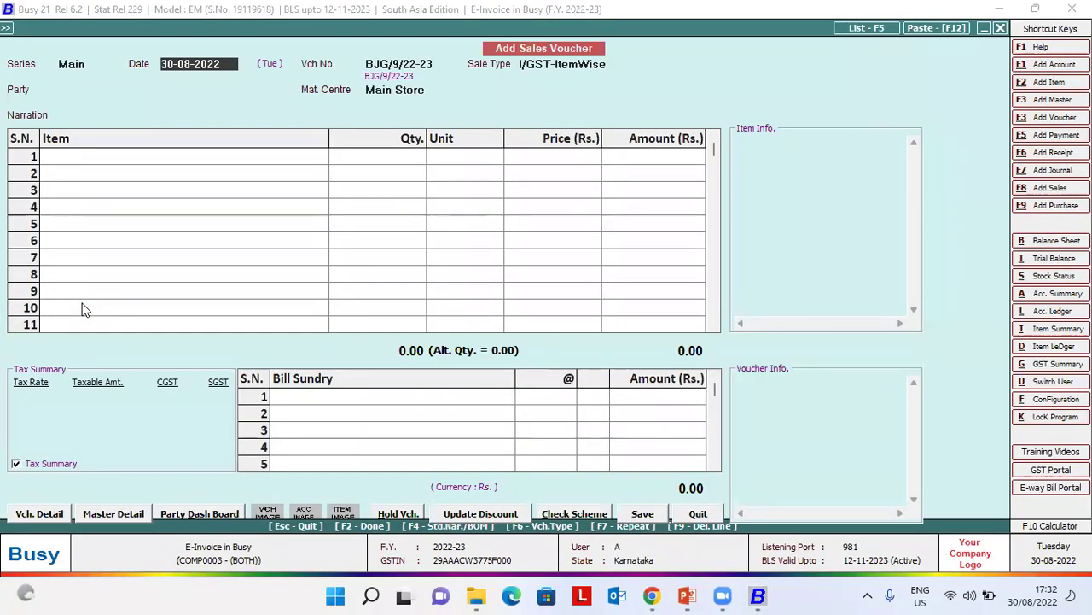
key(Return)
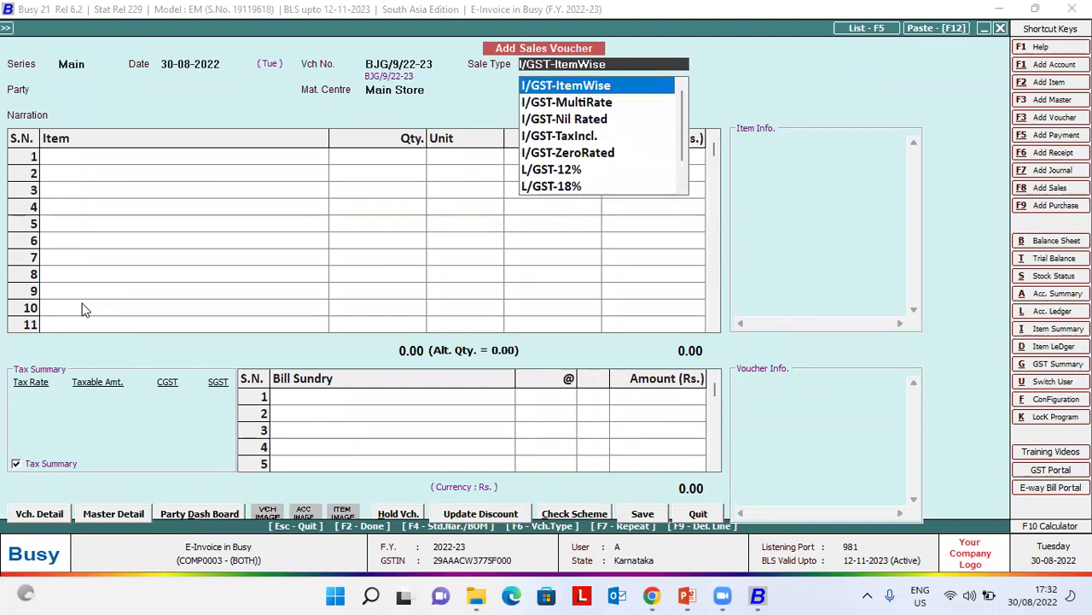
key(Return)
key(Down)
key(Down)
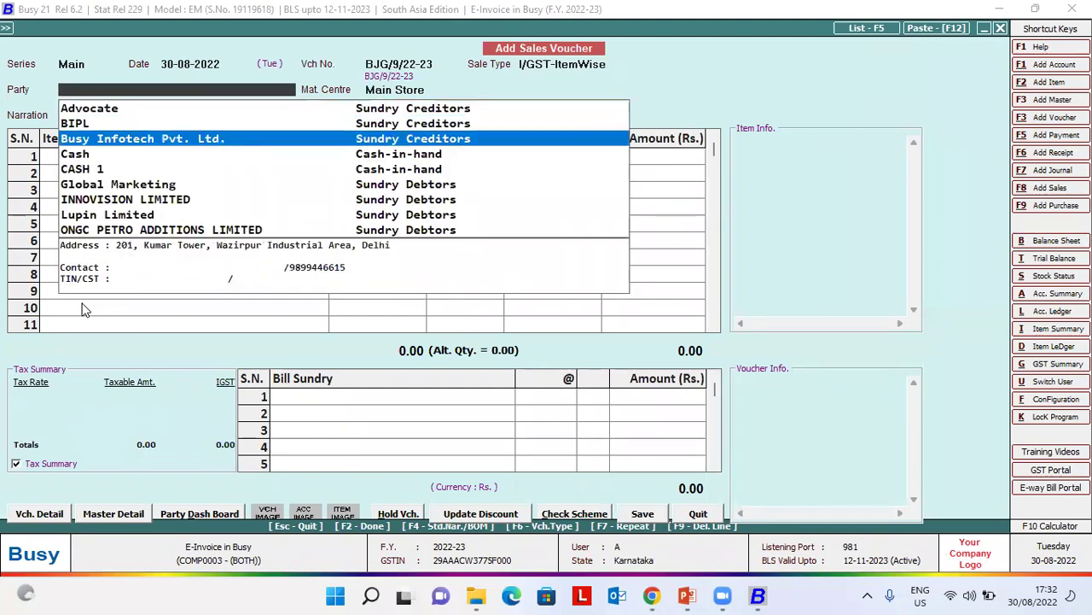
key(Return)
Add 10 Pcs. of Bagguase Board to the voucher at a price of 12,000 without a discount.
key(Return)
key(Return)
key(Return)
key(Return)
key(Return)
text(10)
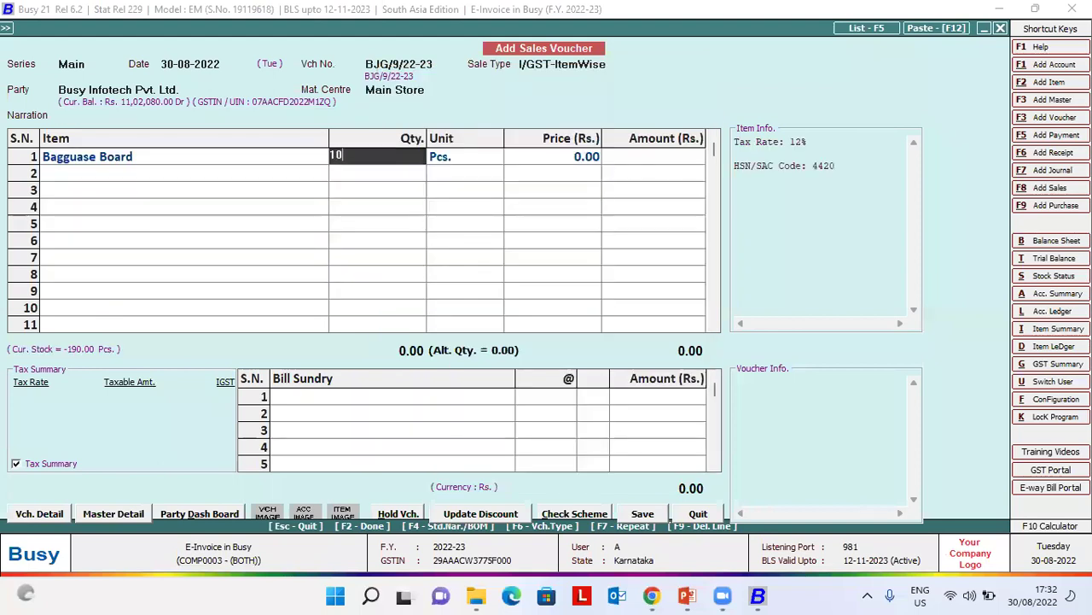
key(Return)
key(Return)
text(12,000)
key(Return)
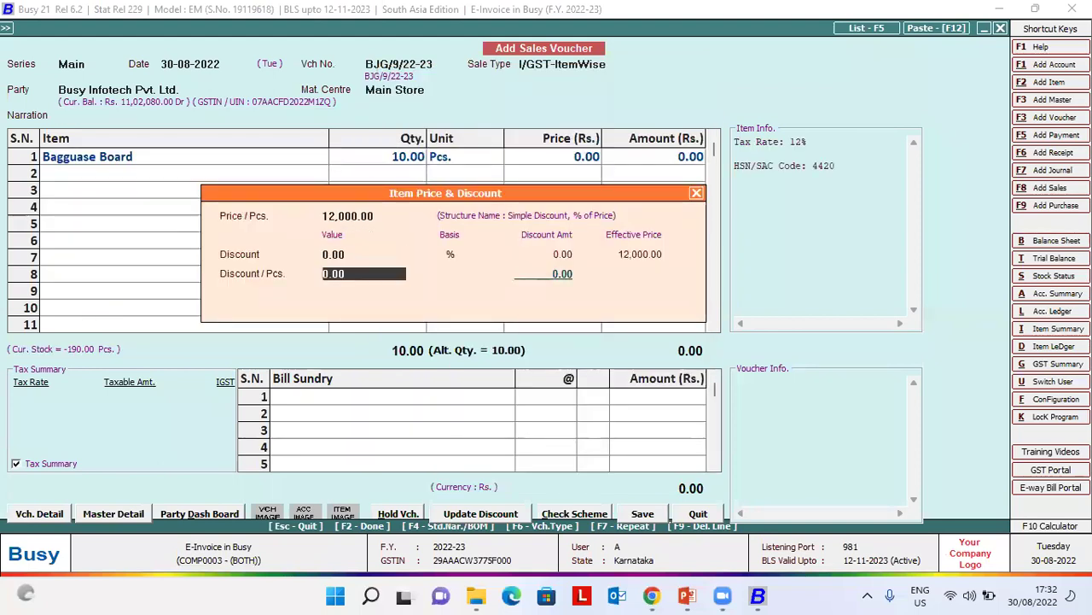
key(Return)
key(Return)
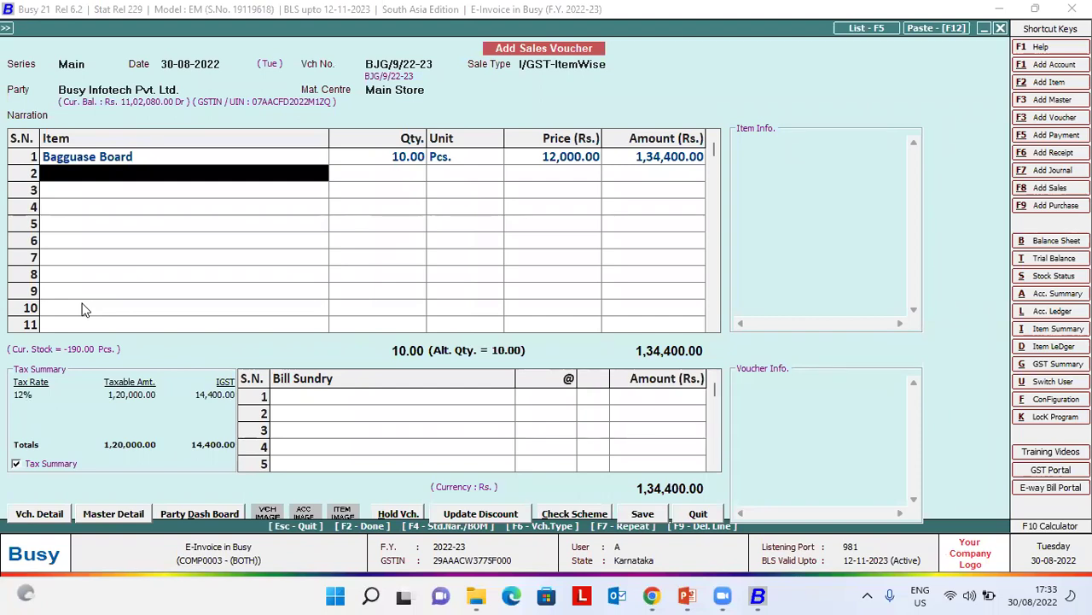
Fill in the transport details with SELF transport and vehicle TMXXXXXX01 from the database, leaving E-Way Bill generation within the E-Invoice enabled.
key(Return)
key(Return)
key(Return)
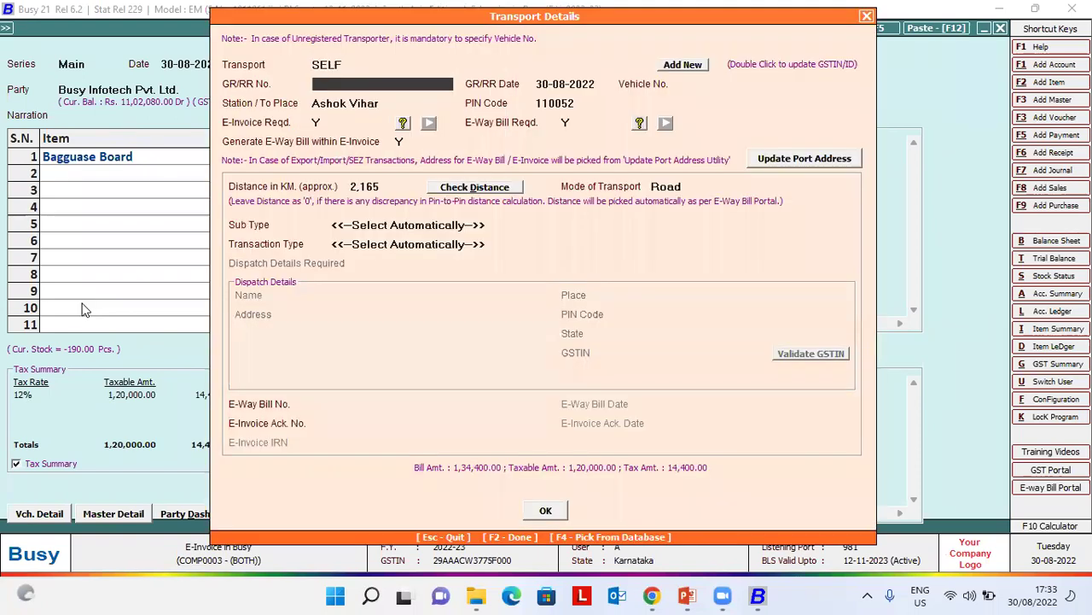
key(Return)
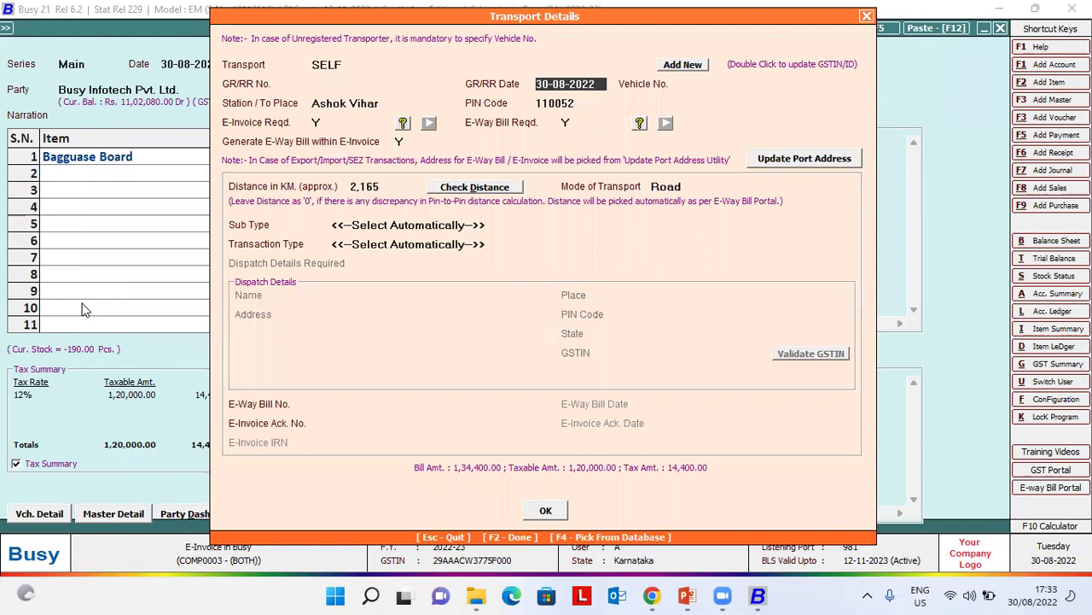
key(Return)
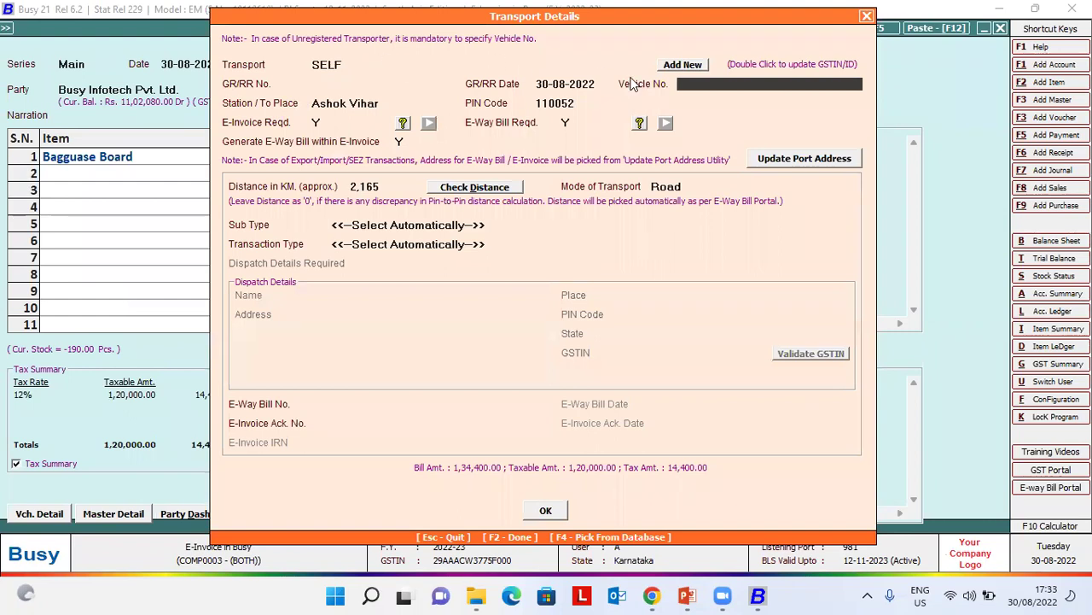
key(F4)
key(Down)
key(Down)
key(Return)
key(Return)
key(Return)
key(Return)
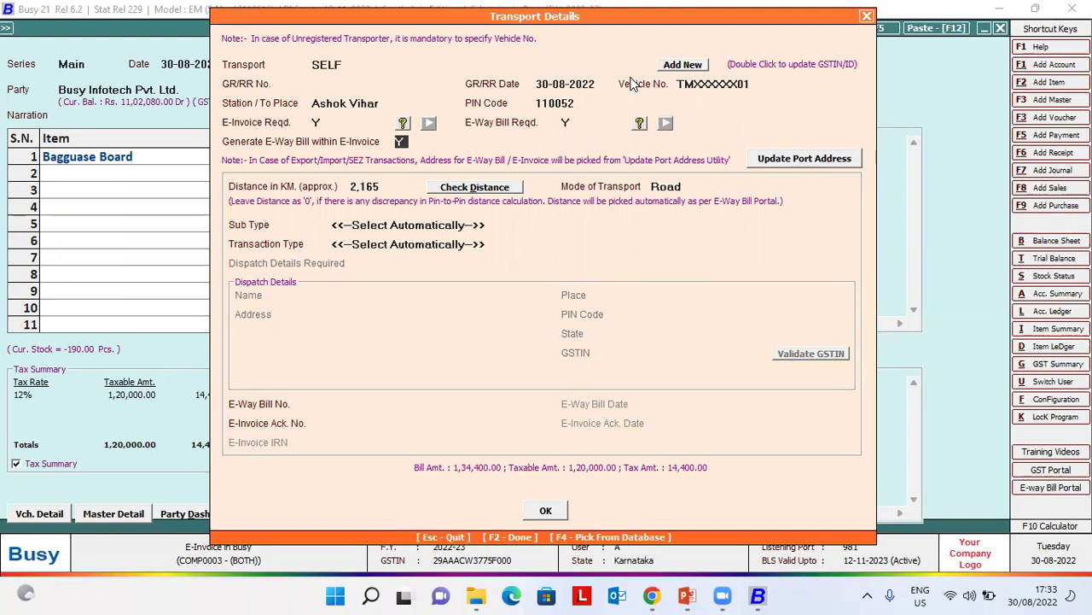
key(F2)
Save the voucher with the default automatic IRN generation options and check its e-invoice data for possible errors.
key(Return)
key(Return)
key(Return)
key(F2)
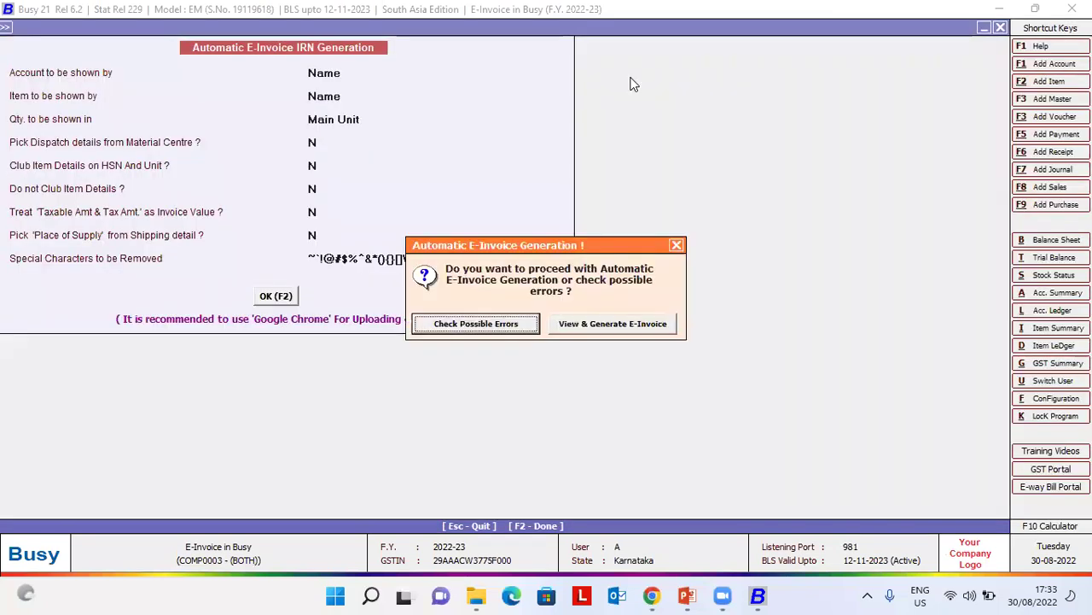
key(Return)
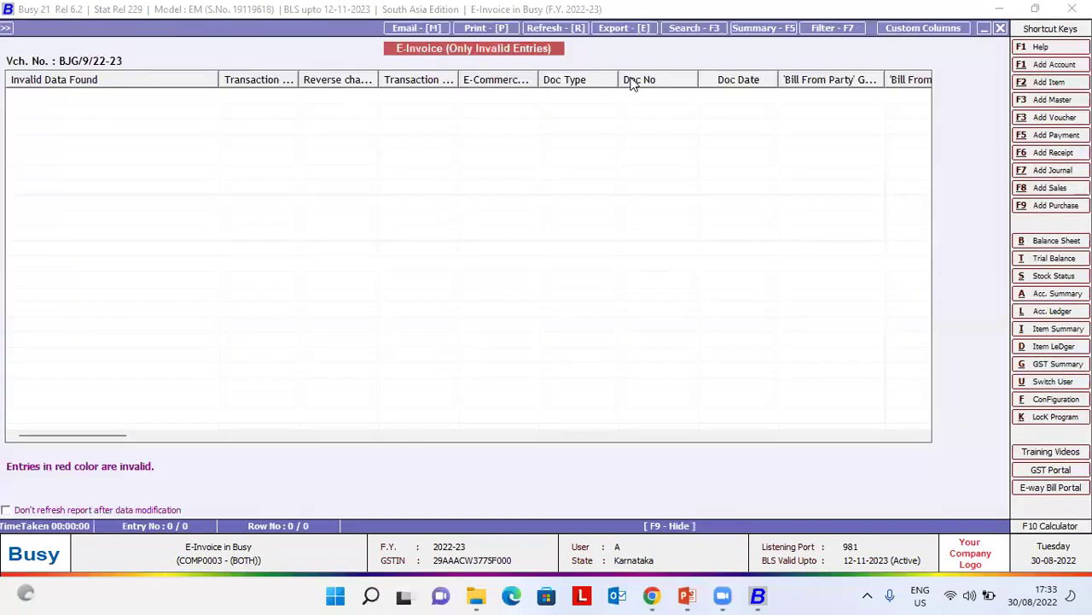
key(Escape)
View the E-Invoice details and generate the E-Invoice together with its E-Way Bill.
key(Right)
key(Return)
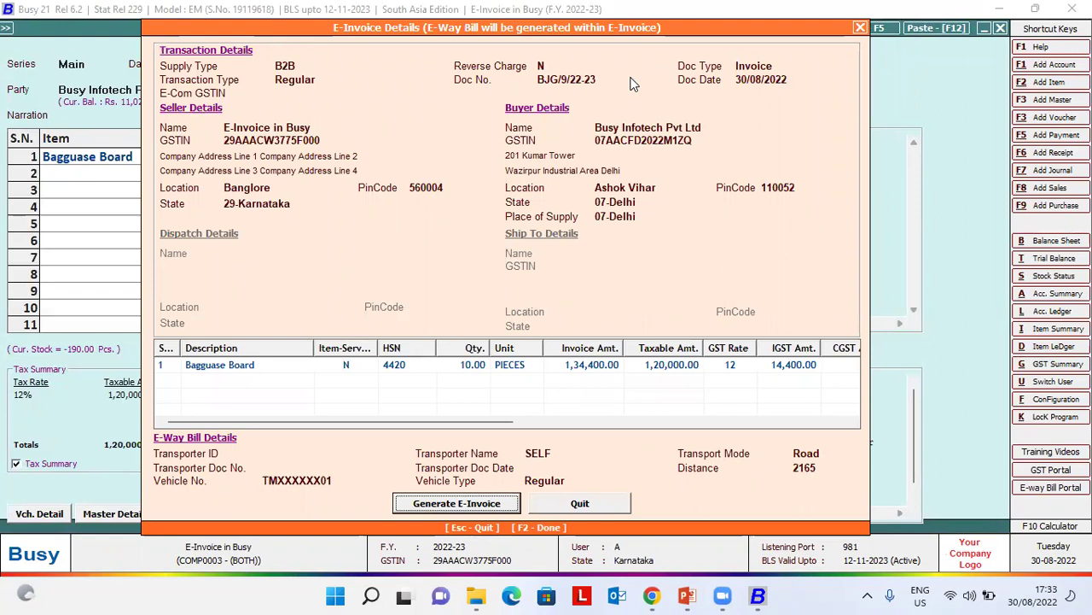
key(Return)
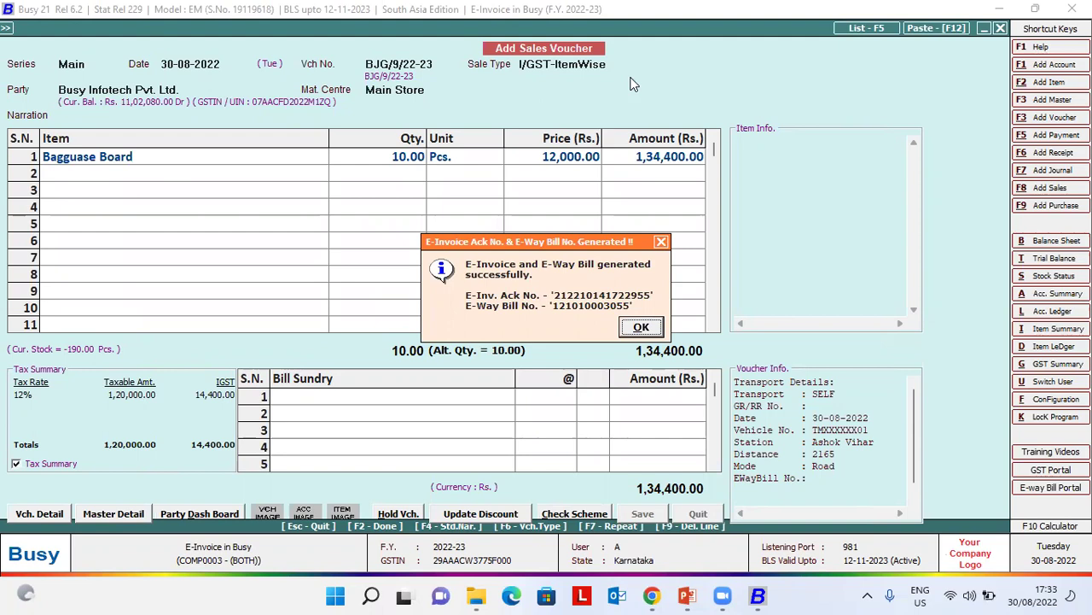
key(Return)
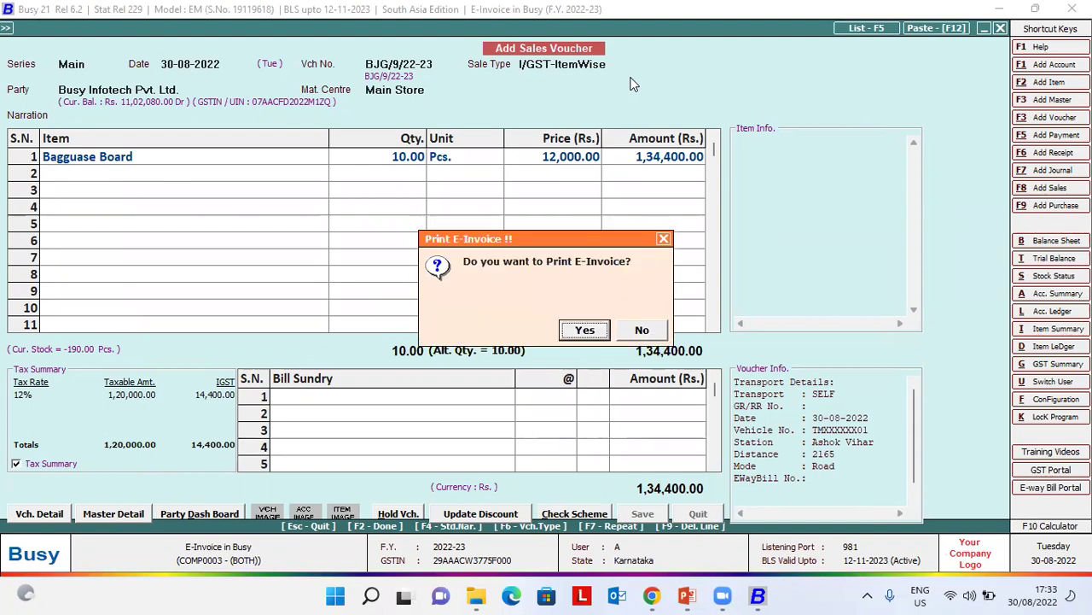
Print the generated E-Invoice and E-Way Bill to view their PDFs in the browser, and close both documents.
key(Return)
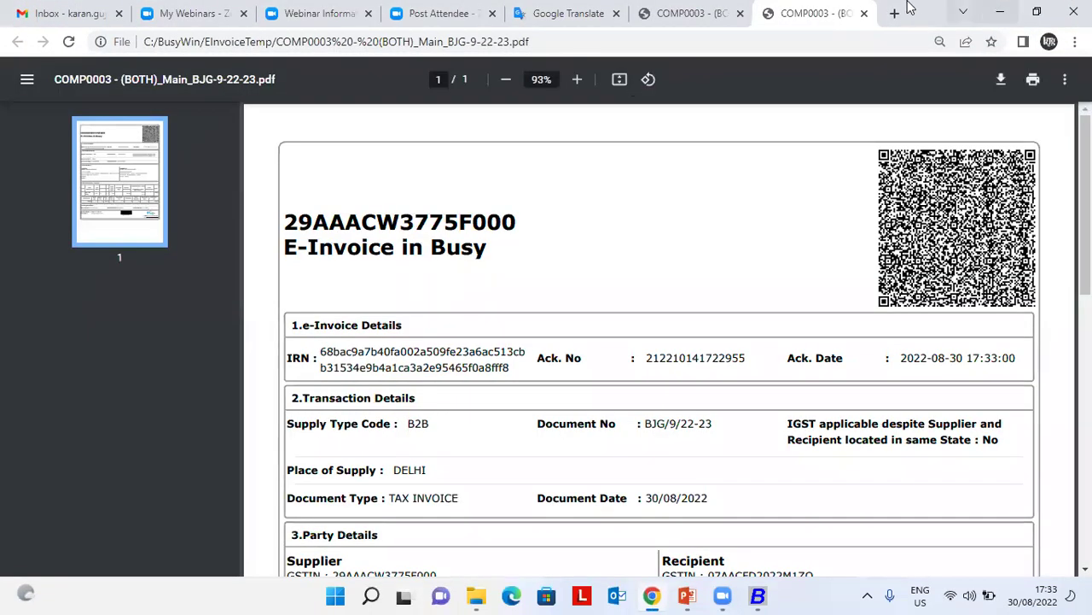
click(863, 13)
click(863, 14)
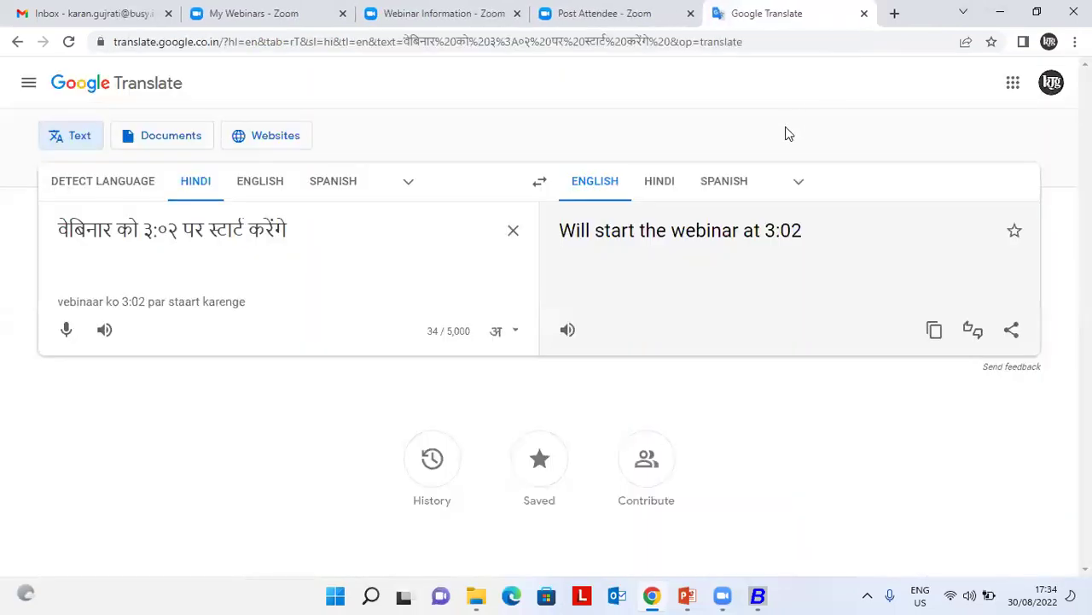
key(alt+Tab)
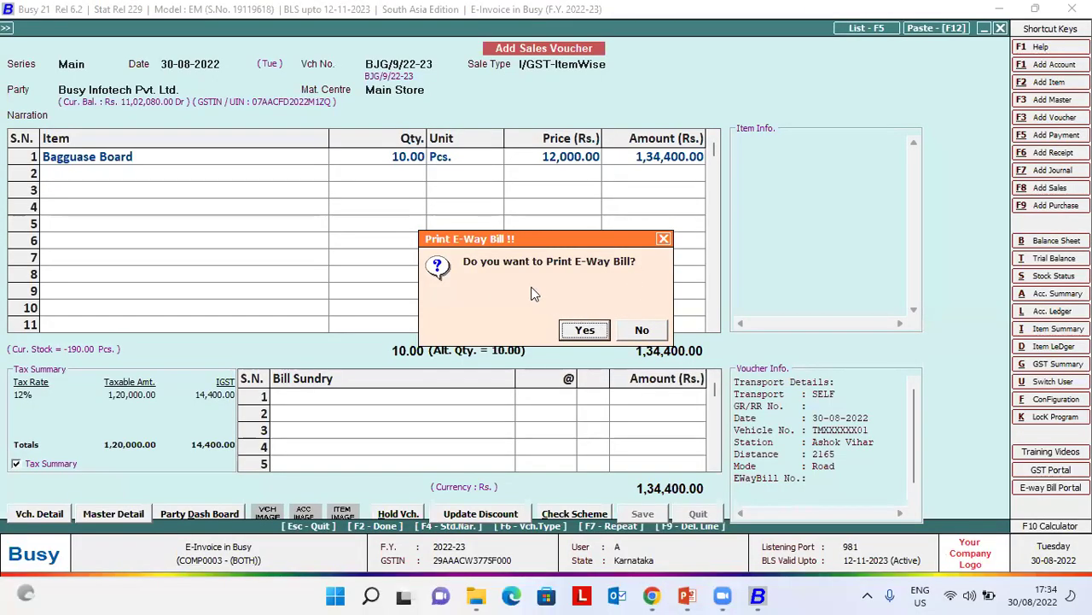
click(600, 331)
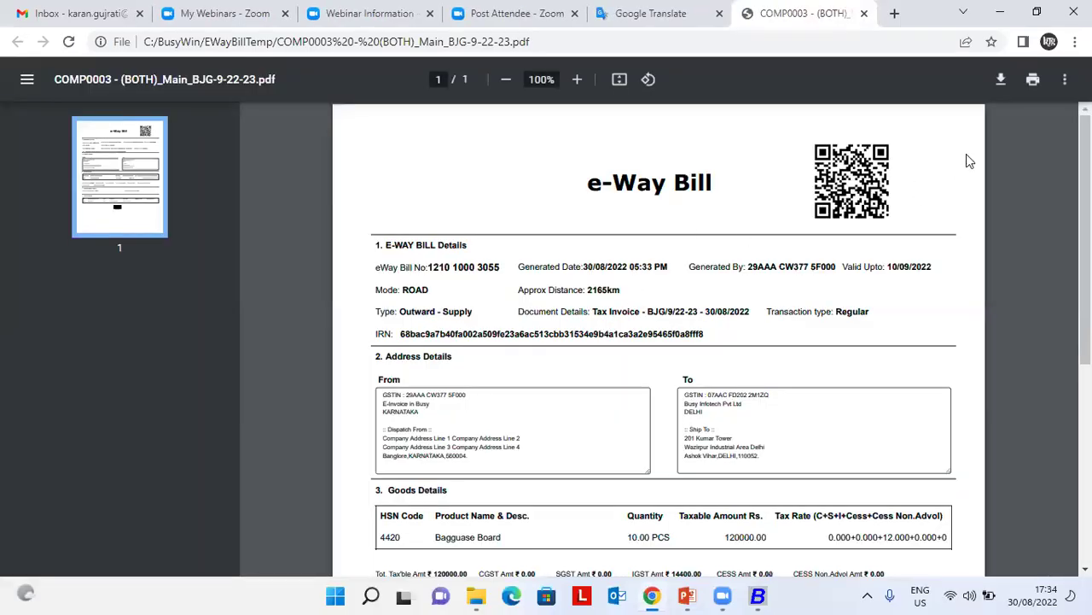
click(863, 14)
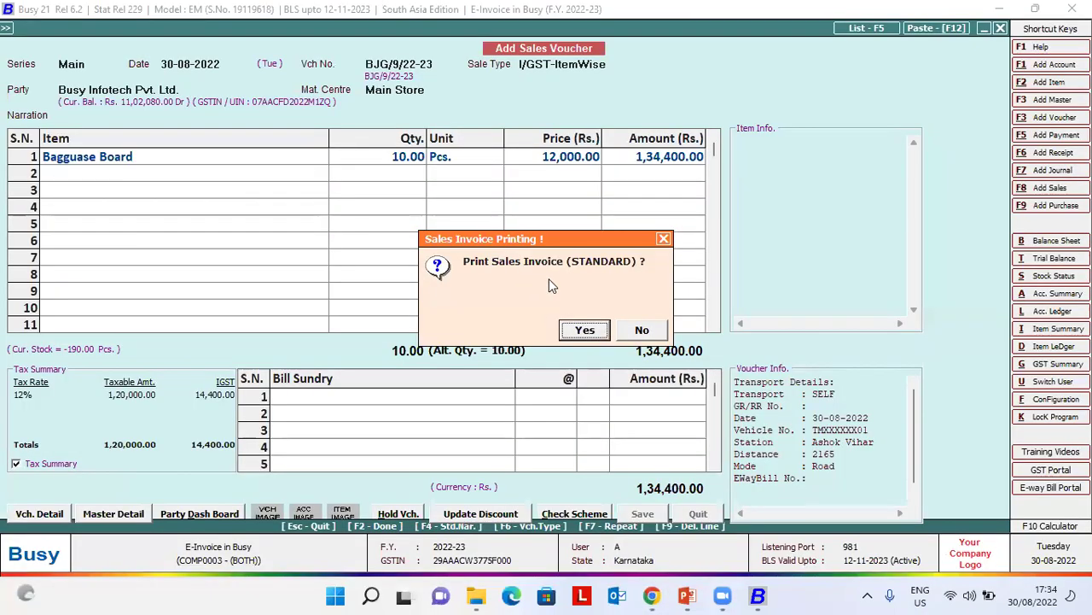
Preview the sales invoice in the STANDARD format, examine its IRN and E-Invoice QR code, and close the preview and the voucher.
click(586, 331)
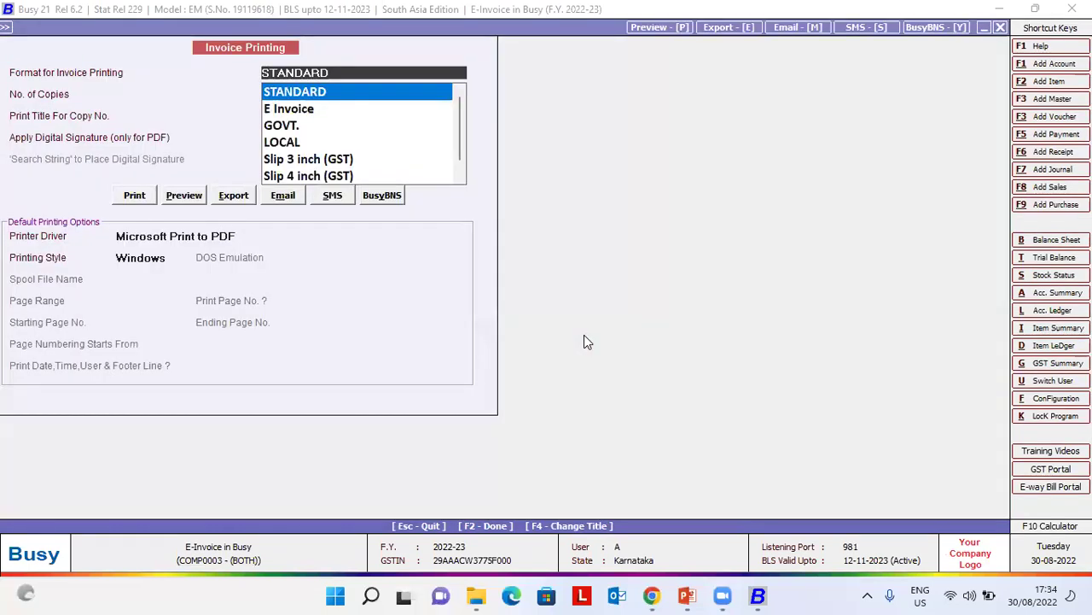
key(alt+p)
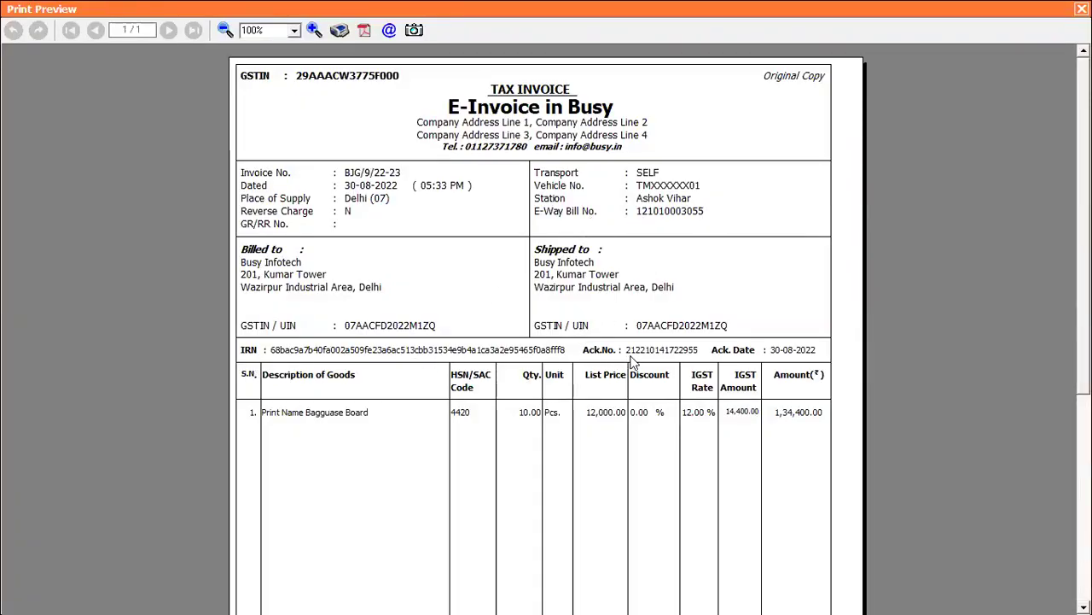
scroll(367, 375, down, 5)
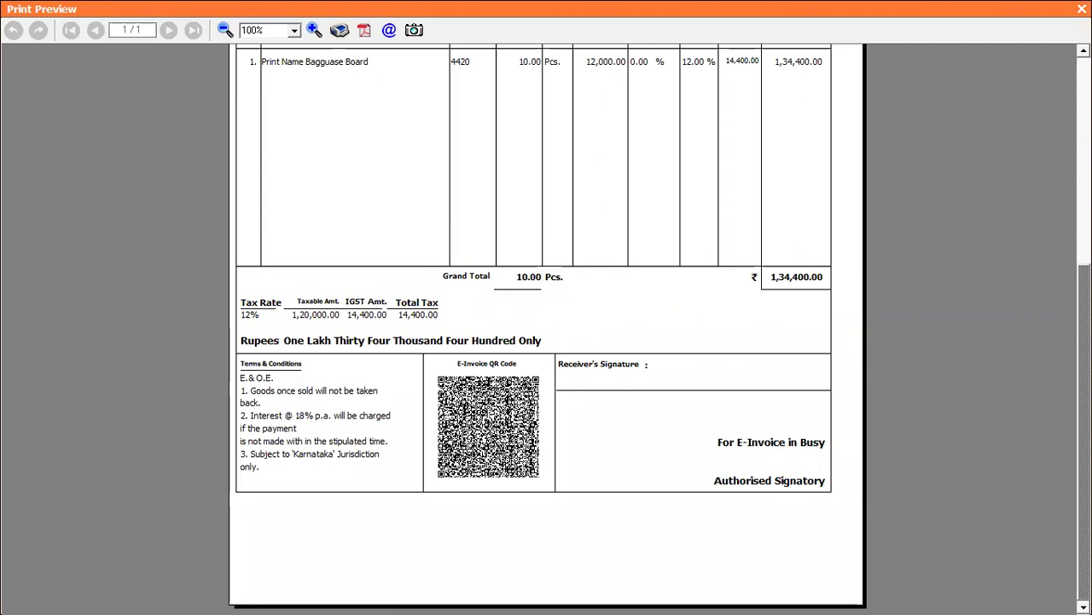
click(1083, 8)
key(Escape)
key(Escape)
key(Return)
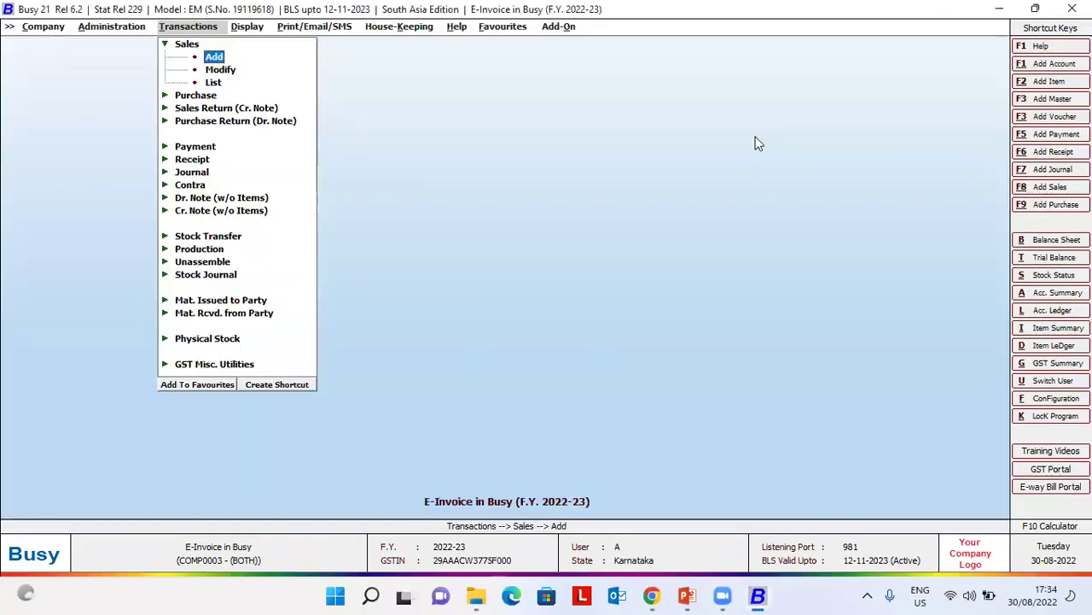
Open the saved sales voucher for modification, preview its invoice in the E Invoice format, and close the preview and the voucher.
key(Down)
key(Return)
key(Return)
key(Return)
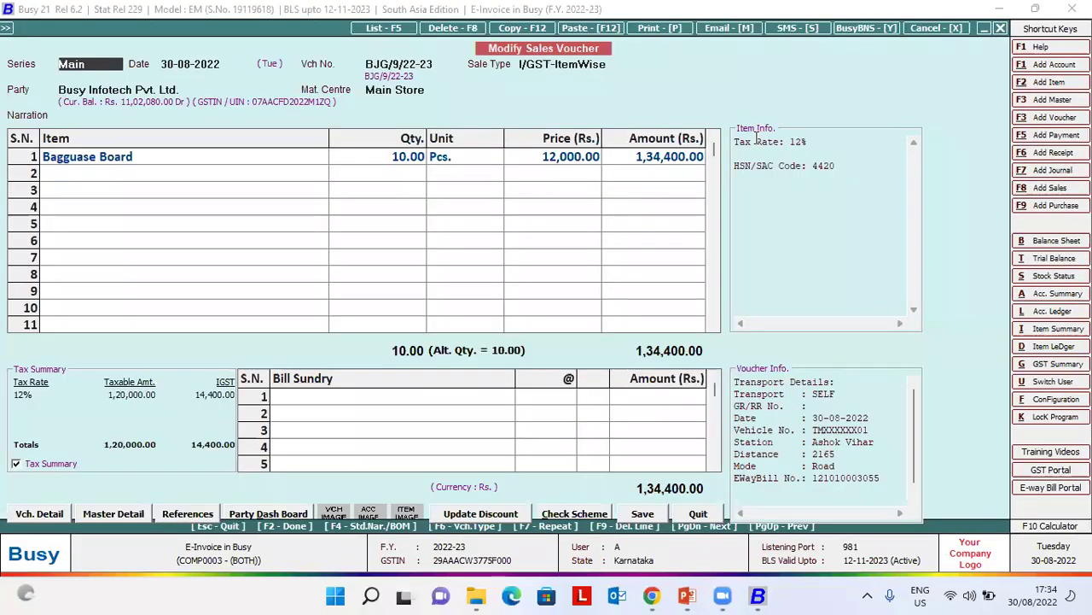
key(alt+p)
key(Return)
key(Down)
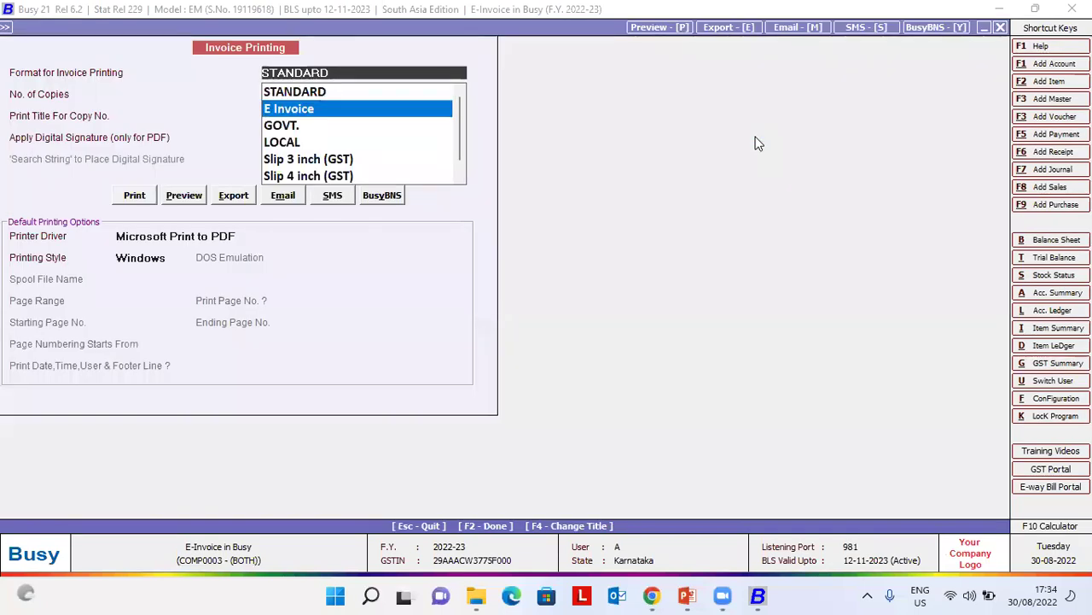
key(Return)
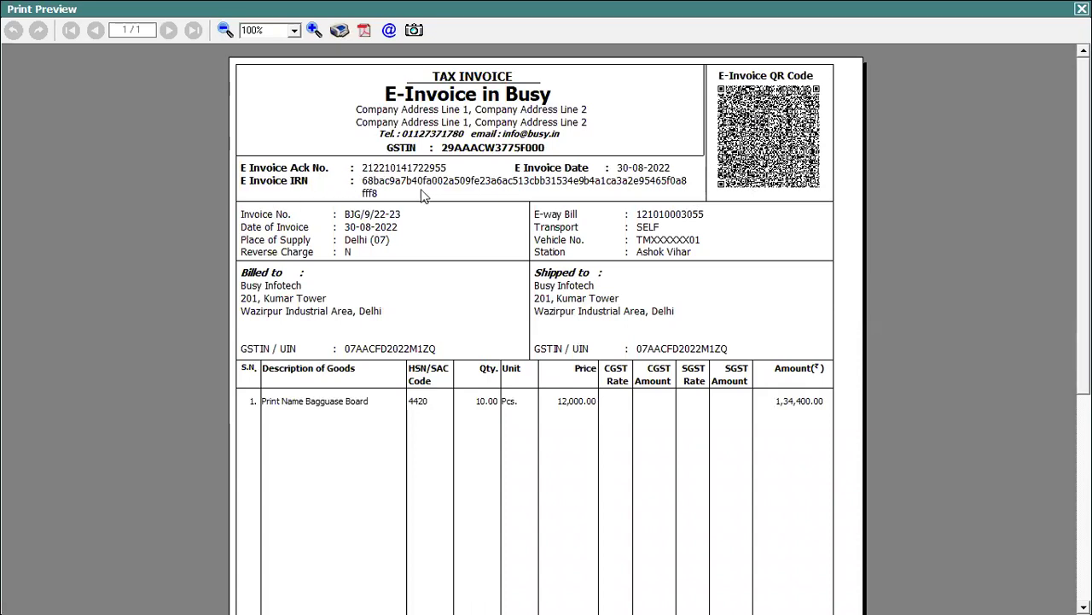
scroll(1037, 339, down, 5)
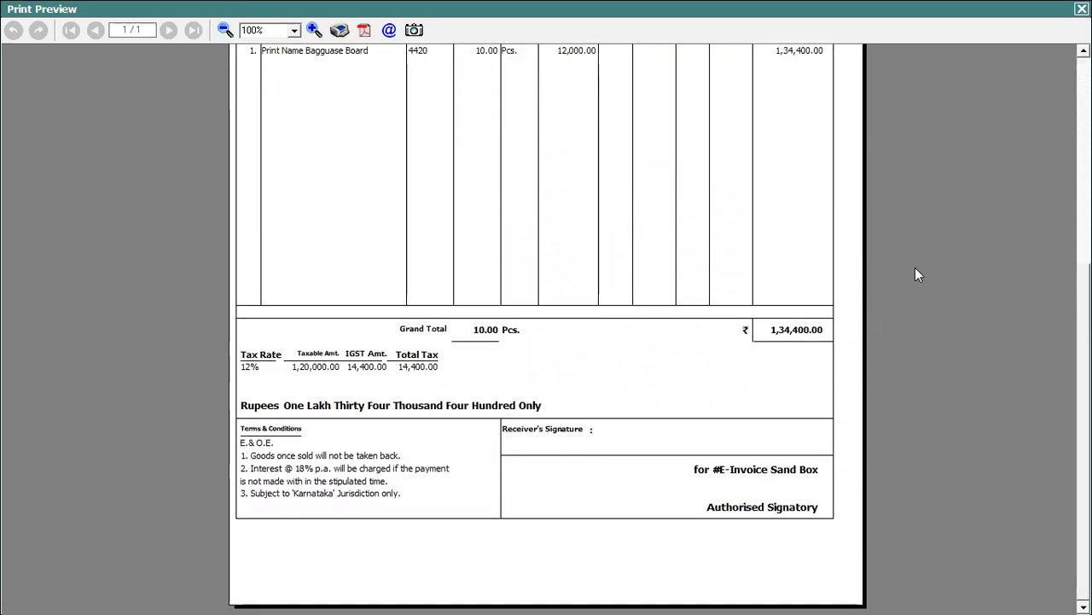
key(Escape)
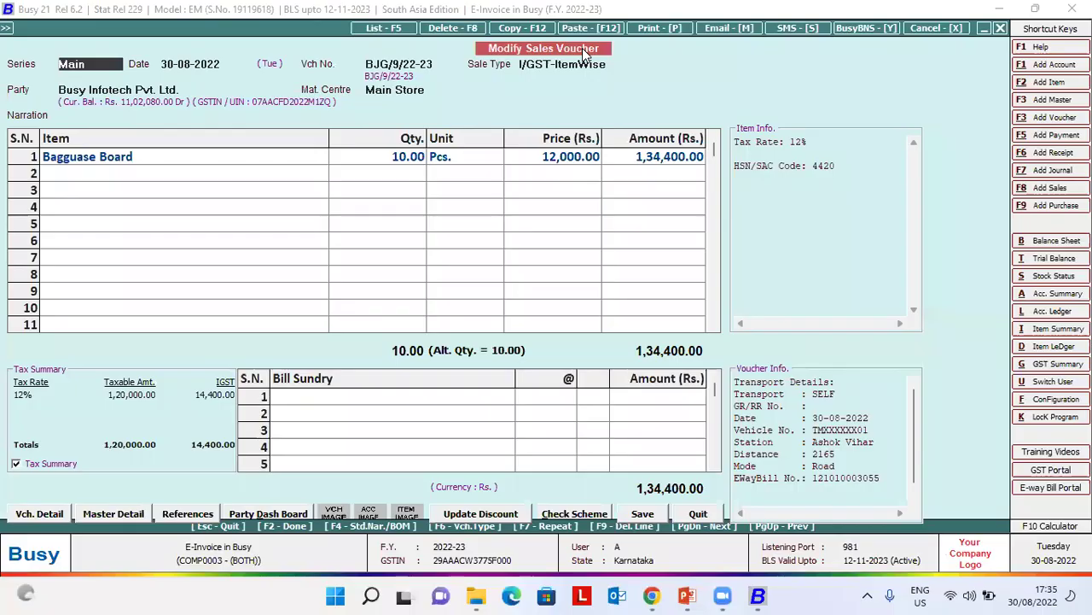
key(Escape)
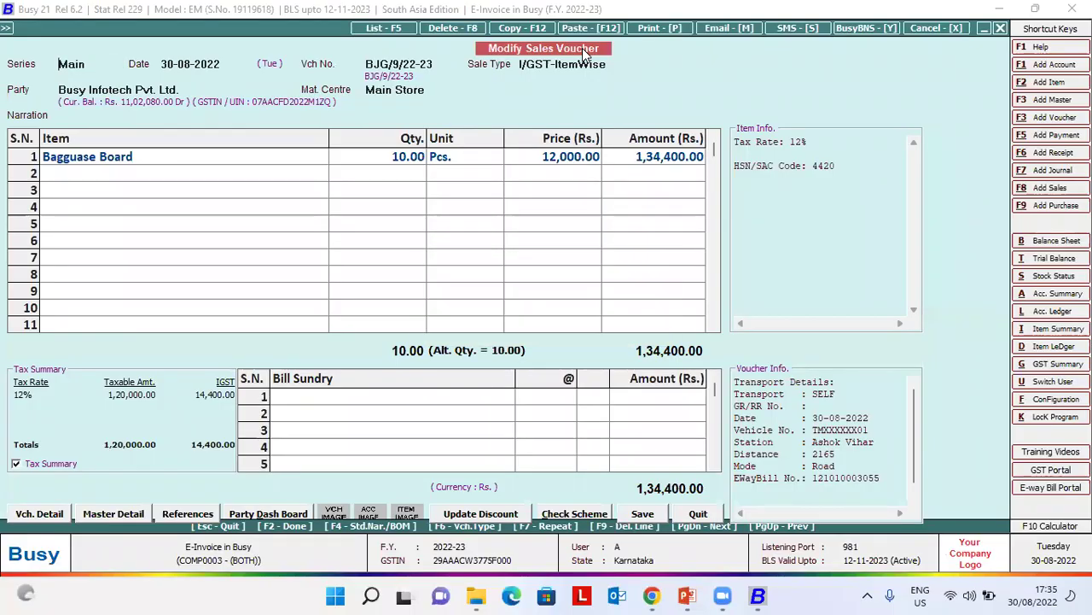
key(Escape)
Start another I/GST-ItemWise sales voucher in the Main series, select Cash as the party and submit its billing and shipping details.
key(Return)
key(Return)
key(Return)
key(Return)
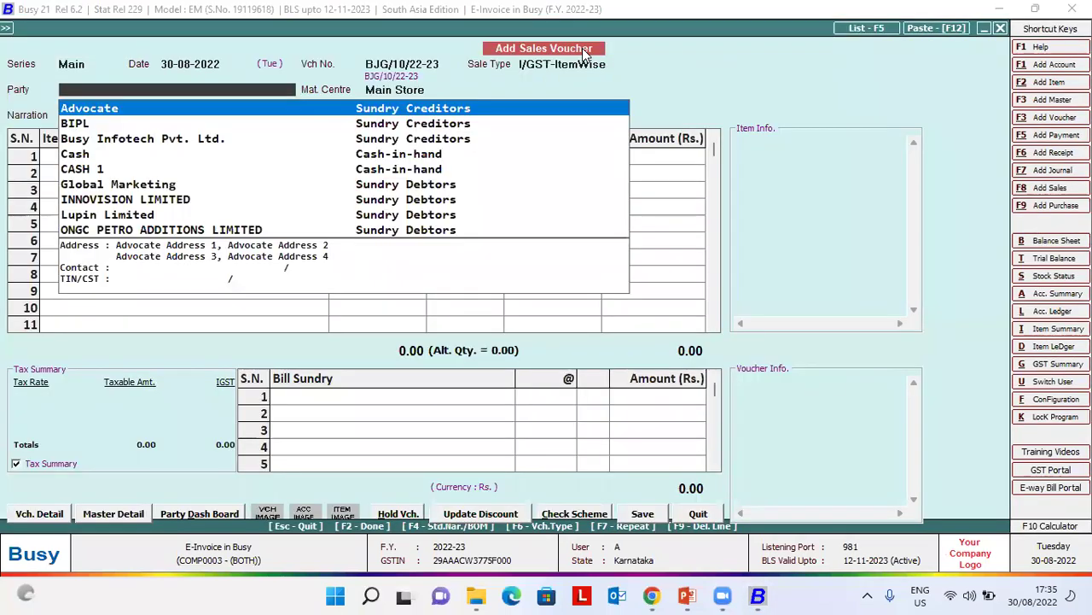
key(Down)
key(Down)
key(Down)
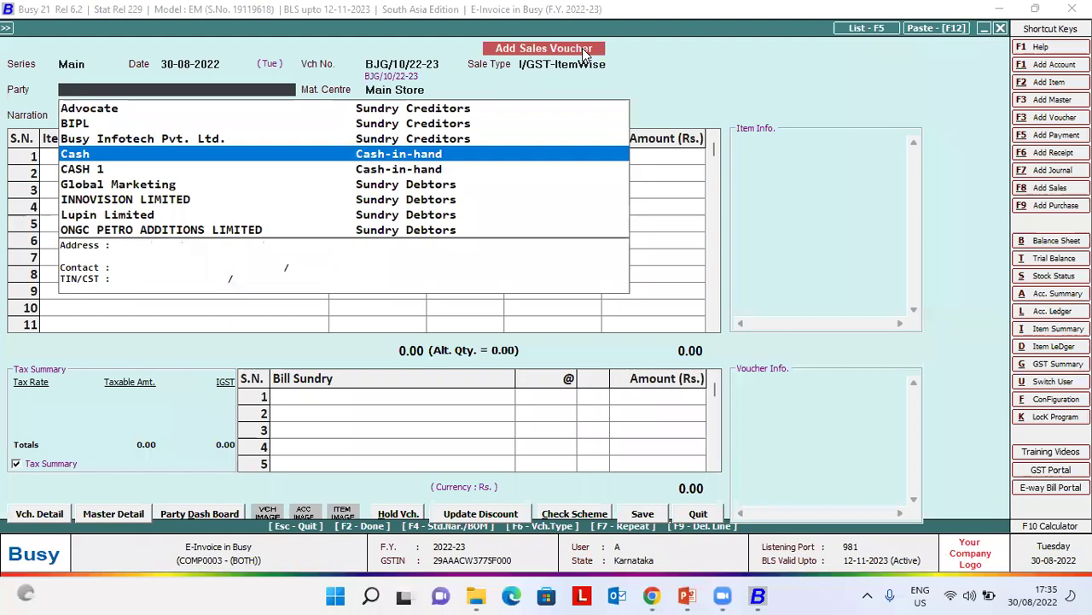
key(Return)
key(Return)
key(Return)
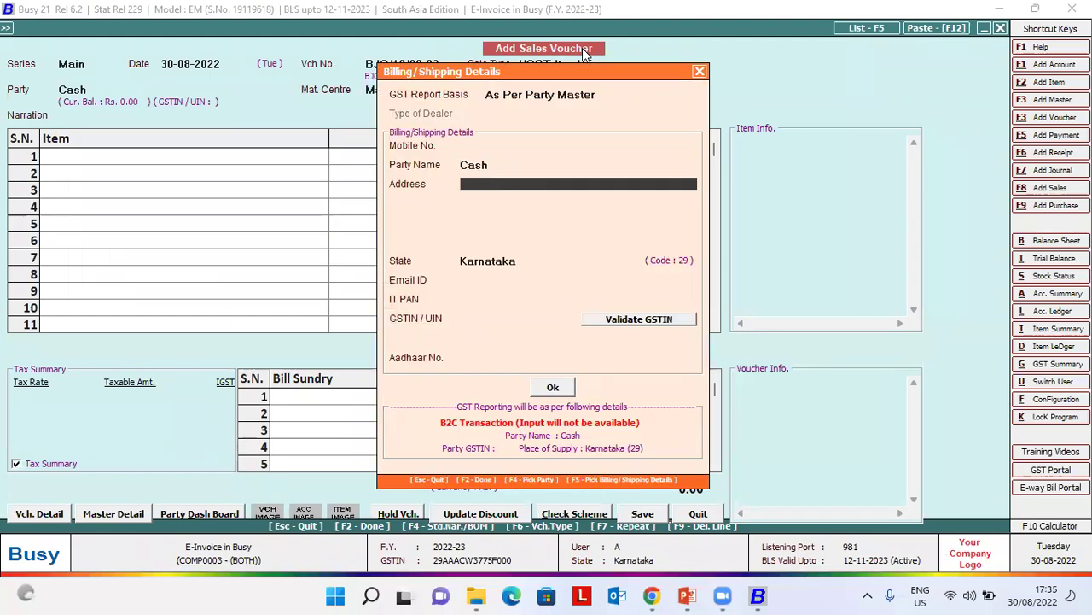
key(F2)
key(Left)
key(Return)
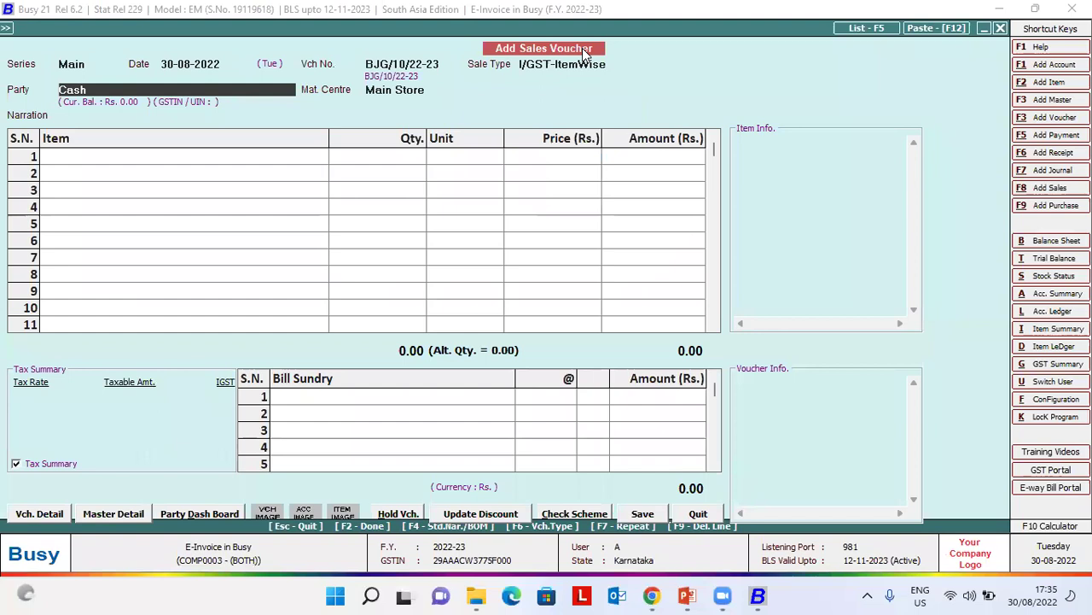
Change the voucher's sale type to L/GST-ItemWise and submit the Cash party's details again.
key(Return)
text(ite)
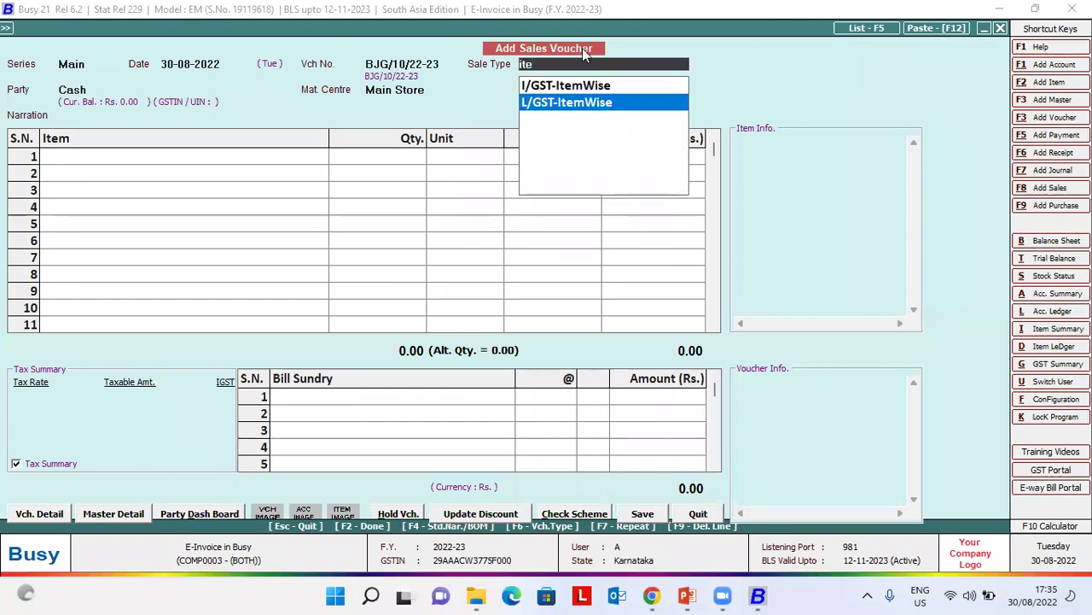
key(Return)
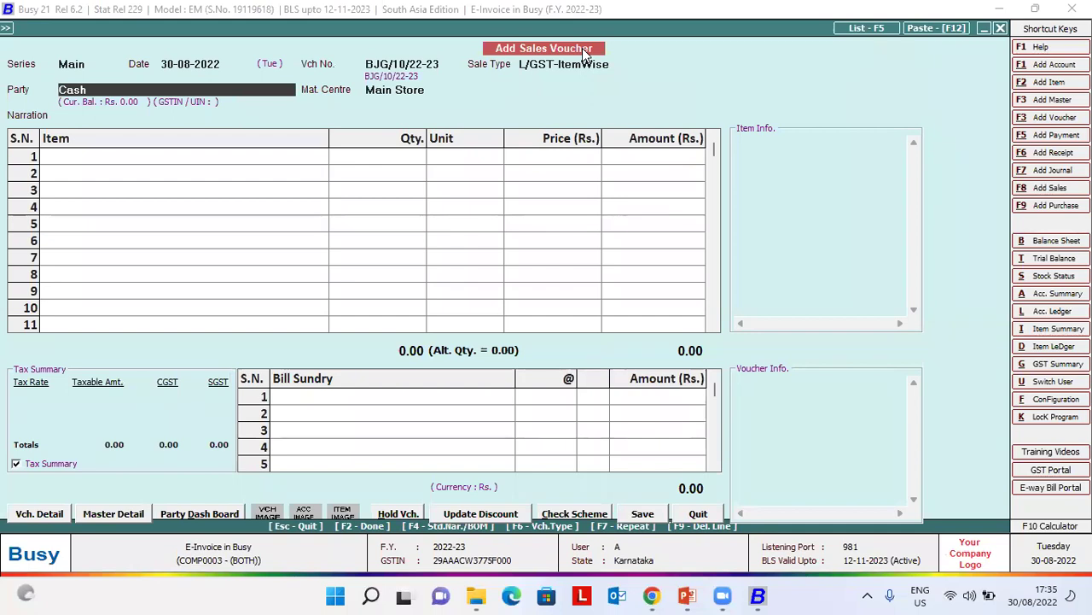
key(Return)
key(Return)
key(F2)
key(Return)
key(Return)
Add 1 Pcs. of Bagguase Board at a price of 12,000 without discount and finish the item list.
key(space)
key(Down)
key(Return)
text(1)
key(Return)
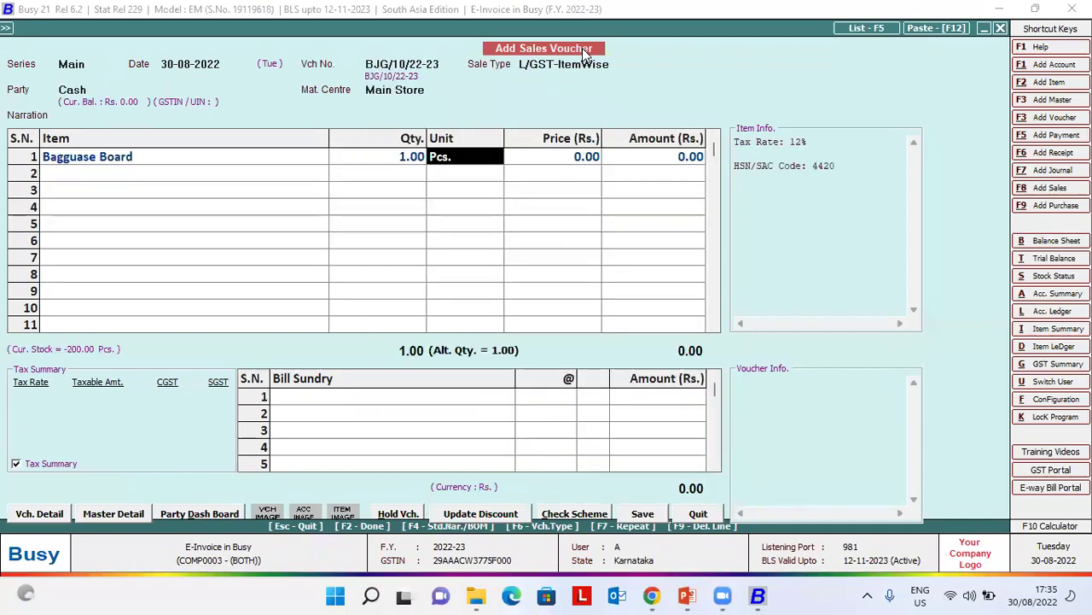
key(Return)
text(12,000)
key(Return)
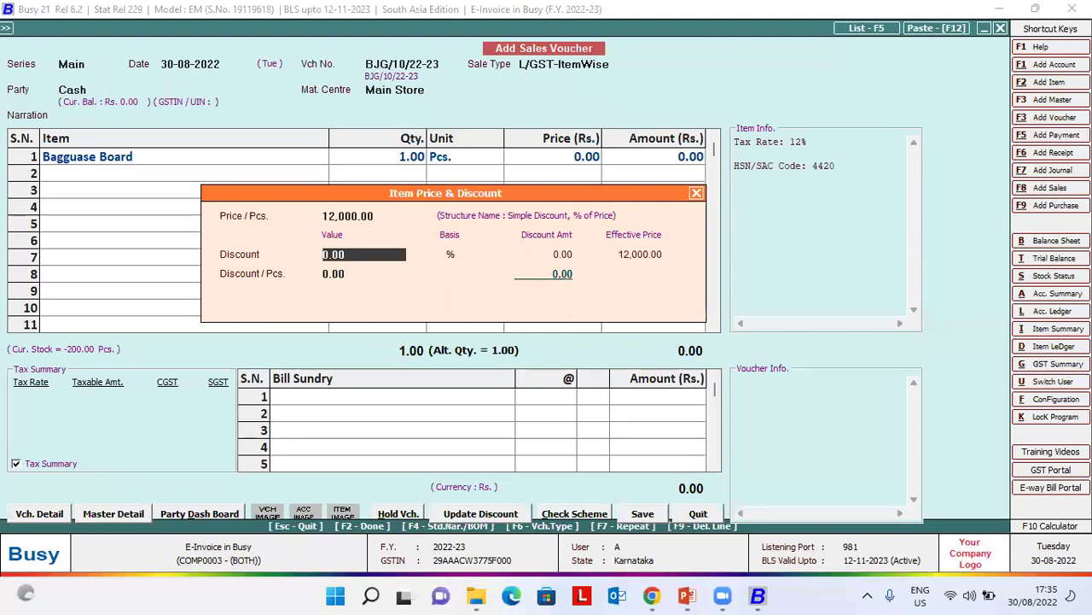
key(Return)
key(Return)
key(Return)
key(Return)
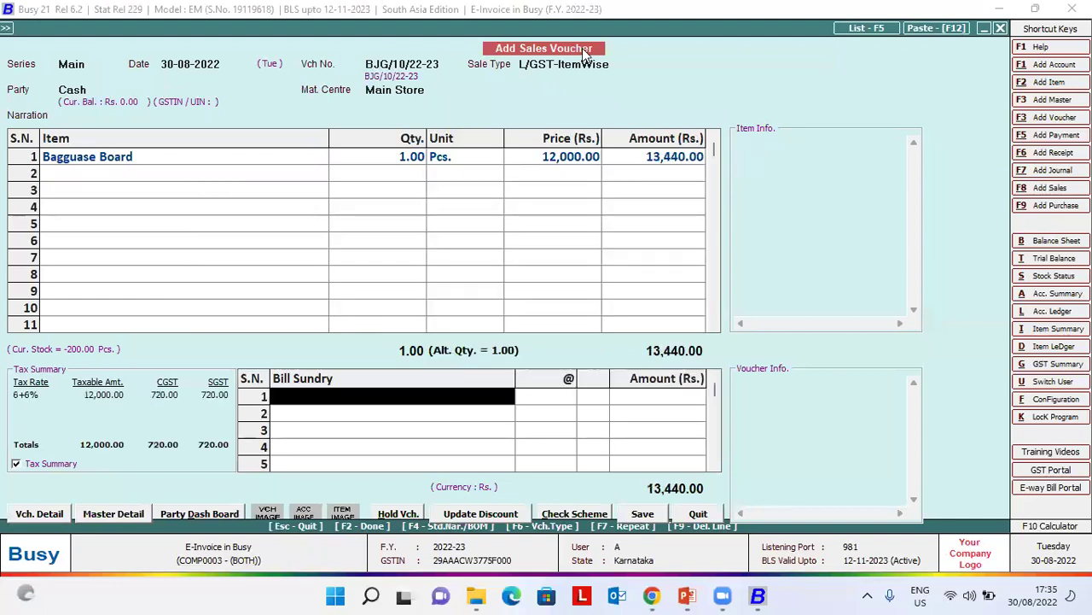
Accept the transport details with SELF transport and E-Invoice required set to N, and save the sales voucher.
key(Return)
key(Return)
key(Return)
key(Return)
key(Return)
key(Return)
key(Return)
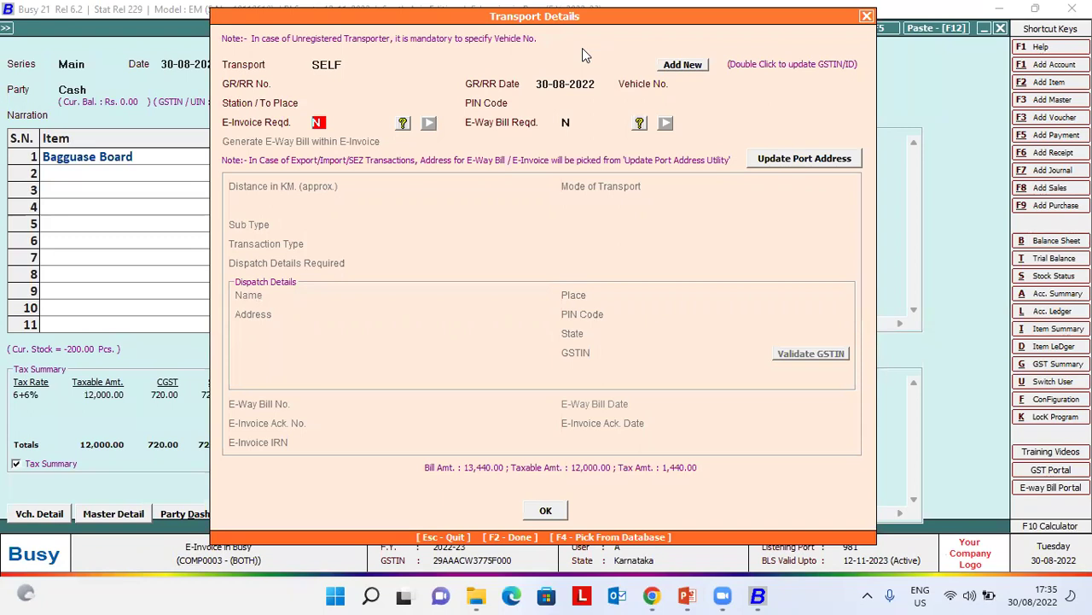
key(F2)
key(Return)
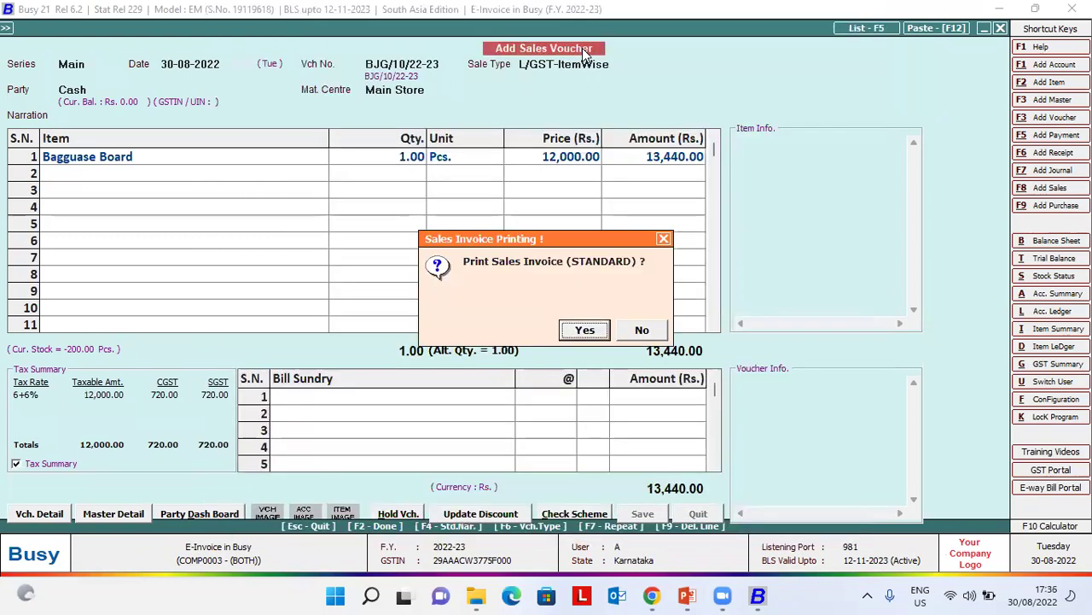
Decline printing the STANDARD sales invoice and leave sales voucher entry.
key(n)
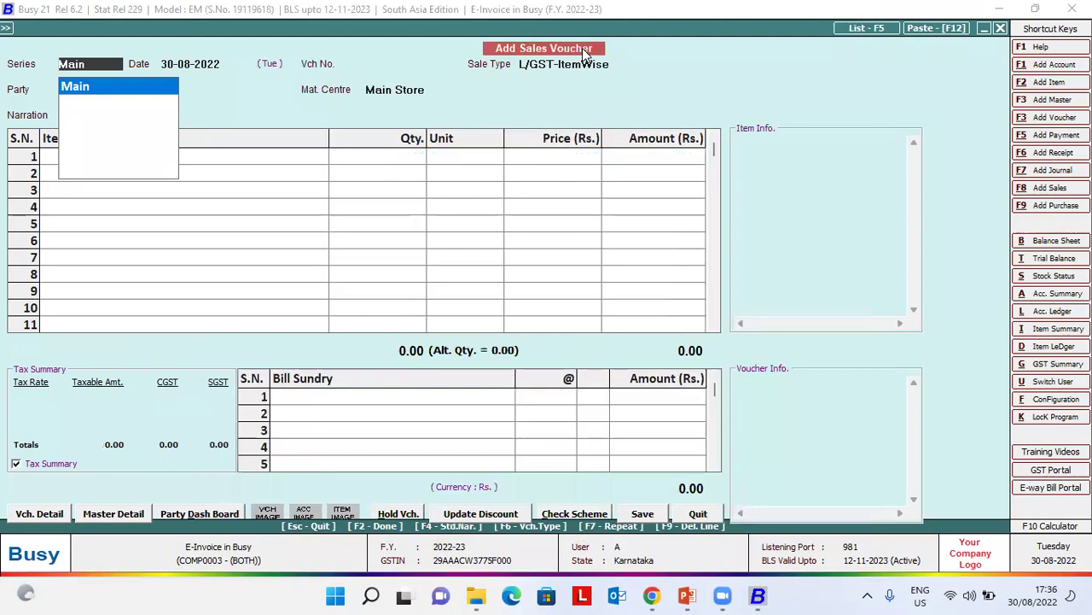
key(Escape)
key(Escape)
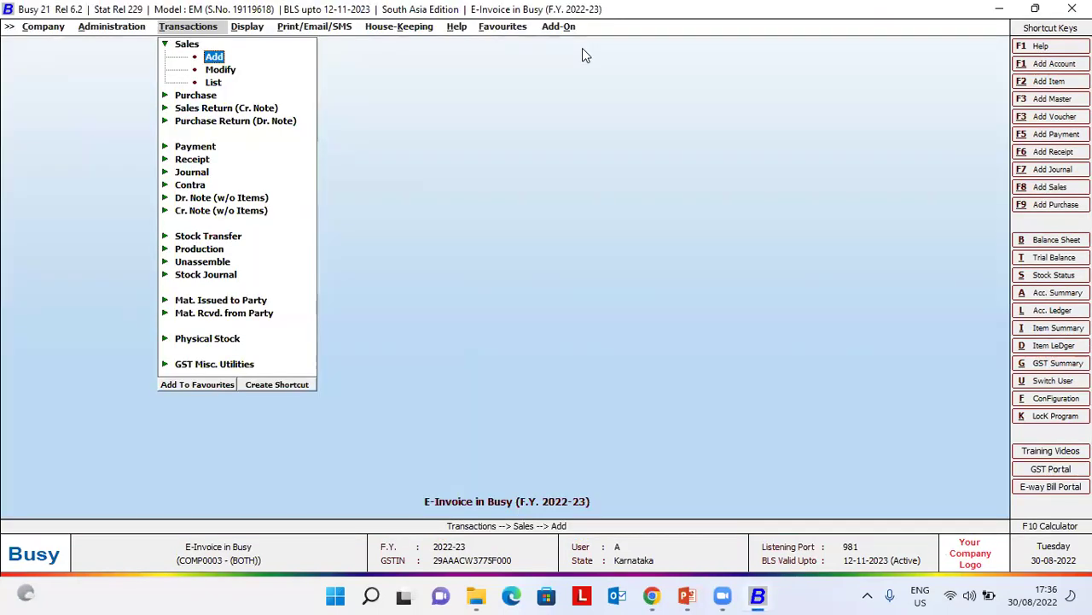
key(Escape)
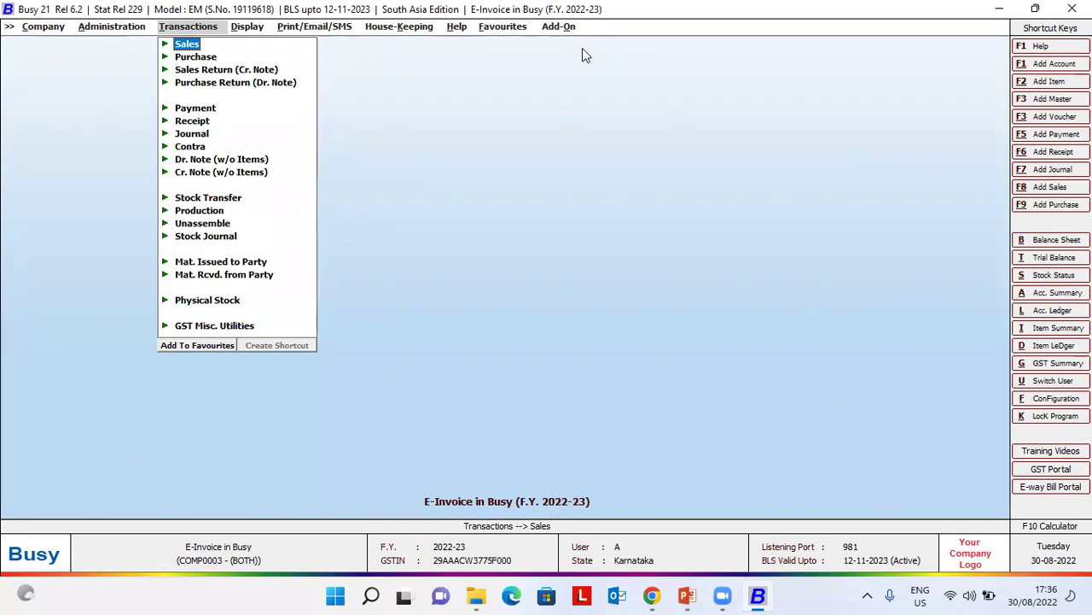
Start a Dr. Note (w/o Items) in the Main series with GST nature Dr. Note Issued against Sale.
key(Down)
key(Down)
key(Down)
key(Down)
key(Down)
key(Down)
key(Down)
key(Down)
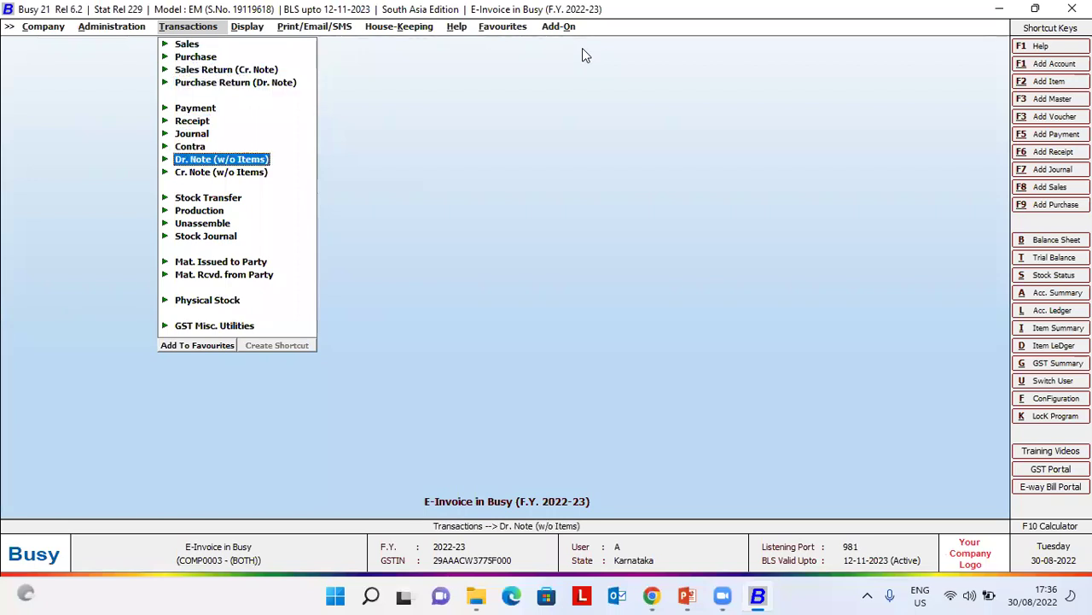
key(Return)
key(Return)
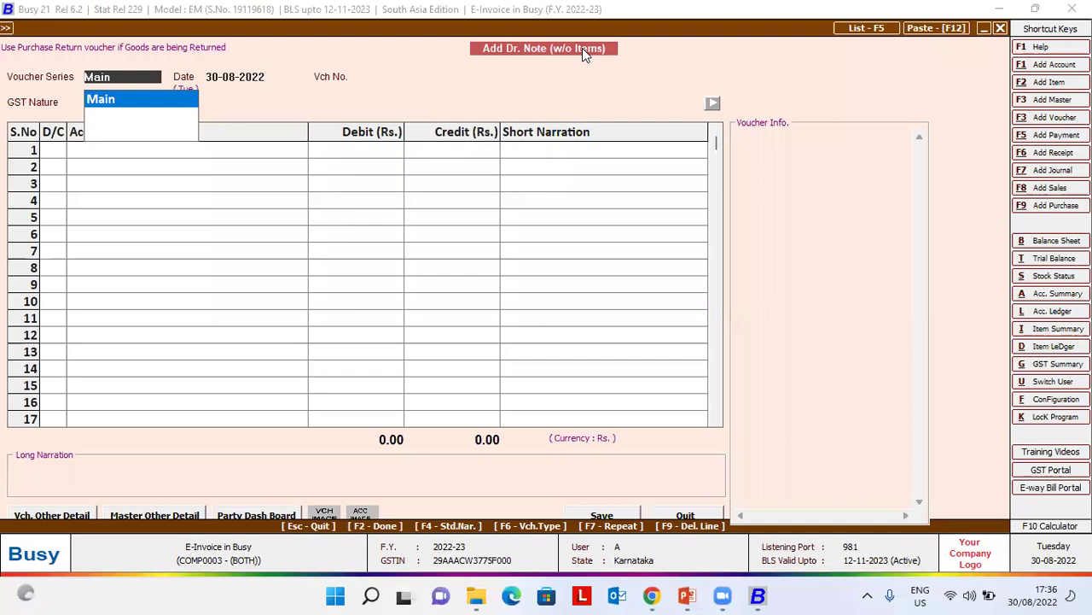
key(Return)
key(Return)
key(Return)
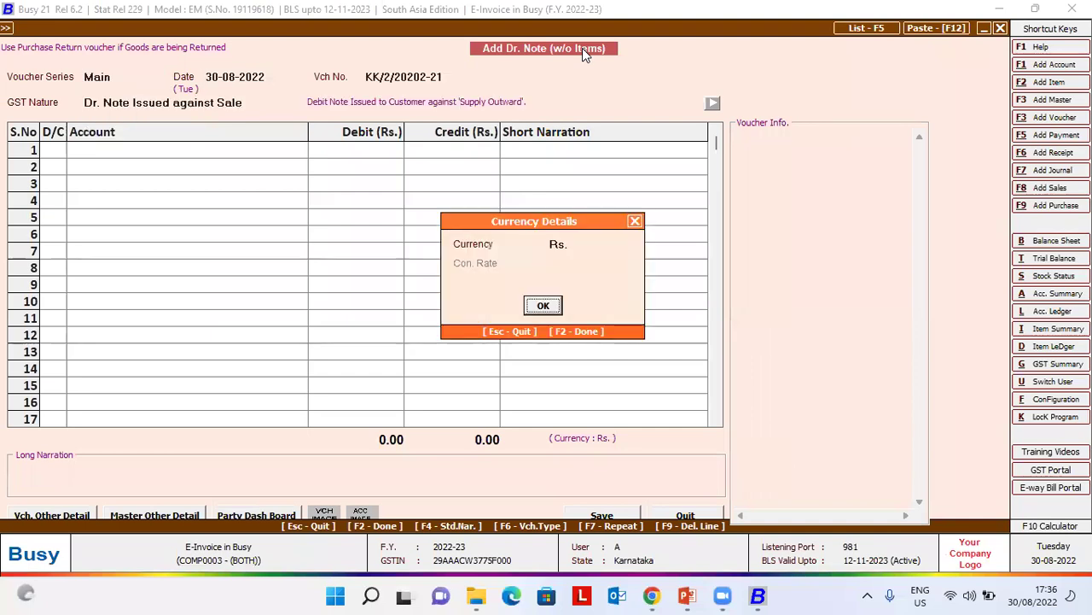
key(Return)
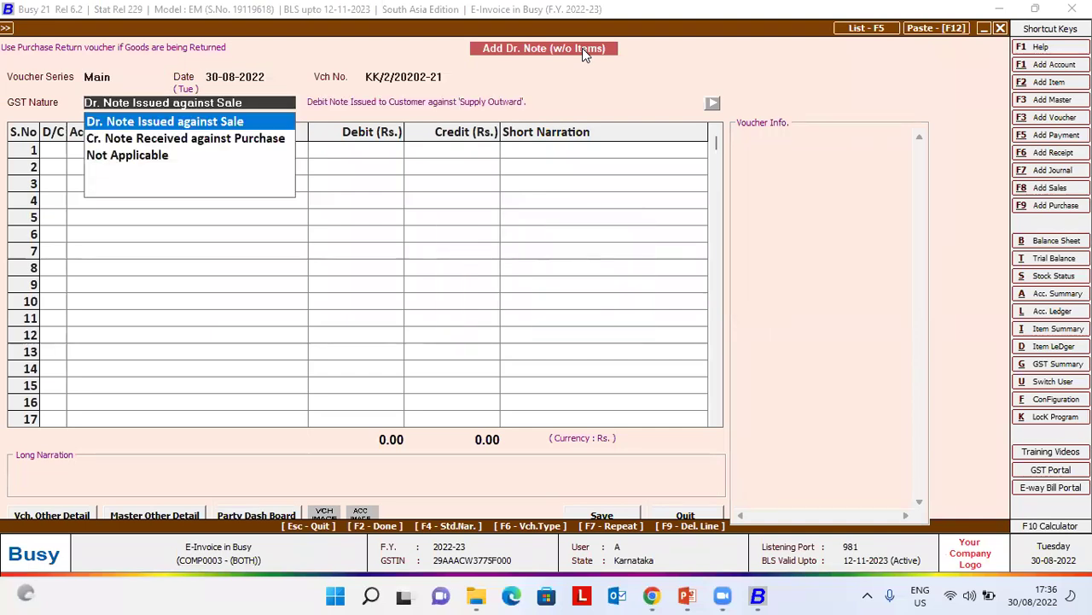
key(Return)
Debit Busy Infotech Pvt. Ltd. with 1,000 on the first line of the debit note.
text(busy)
key(Return)
text(1000)
key(Return)
key(Return)
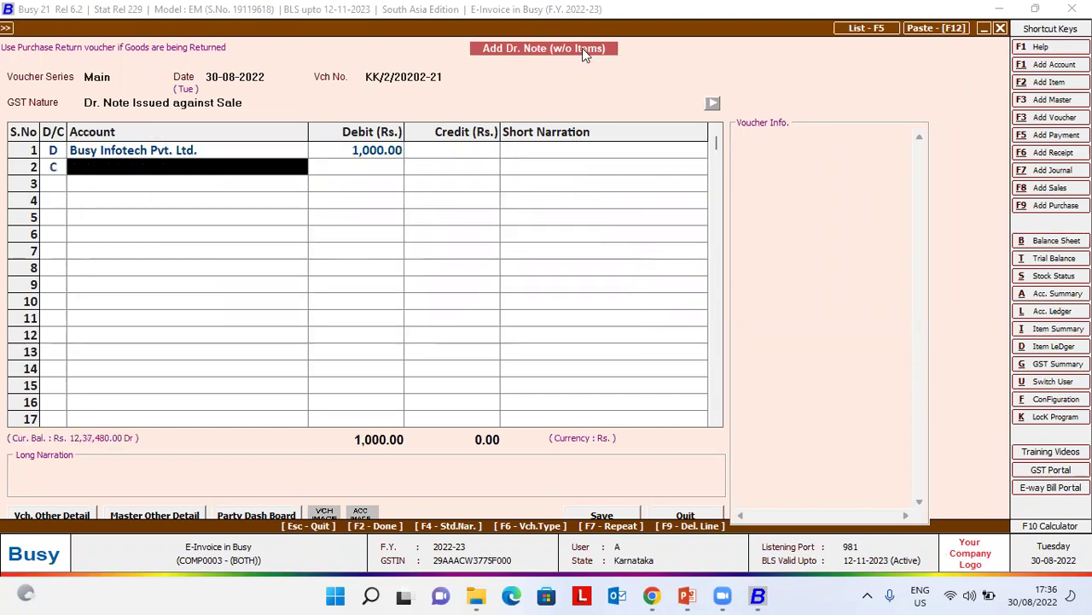
text(igst)
key(Down)
key(Down)
key(Down)
key(Down)
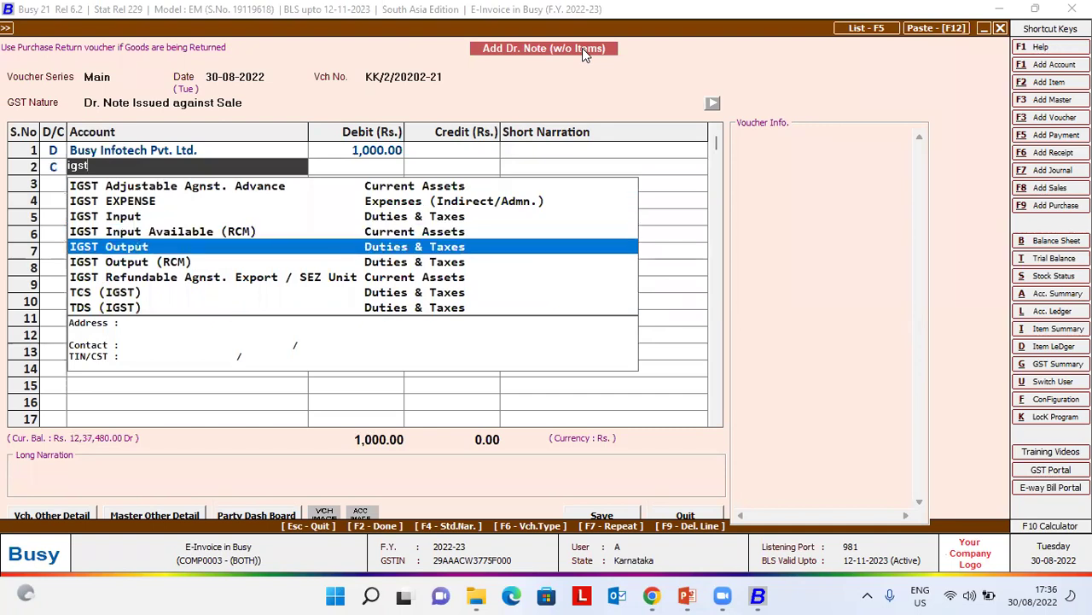
key(Return)
text(180)
key(Return)
key(Return)
key(Up)
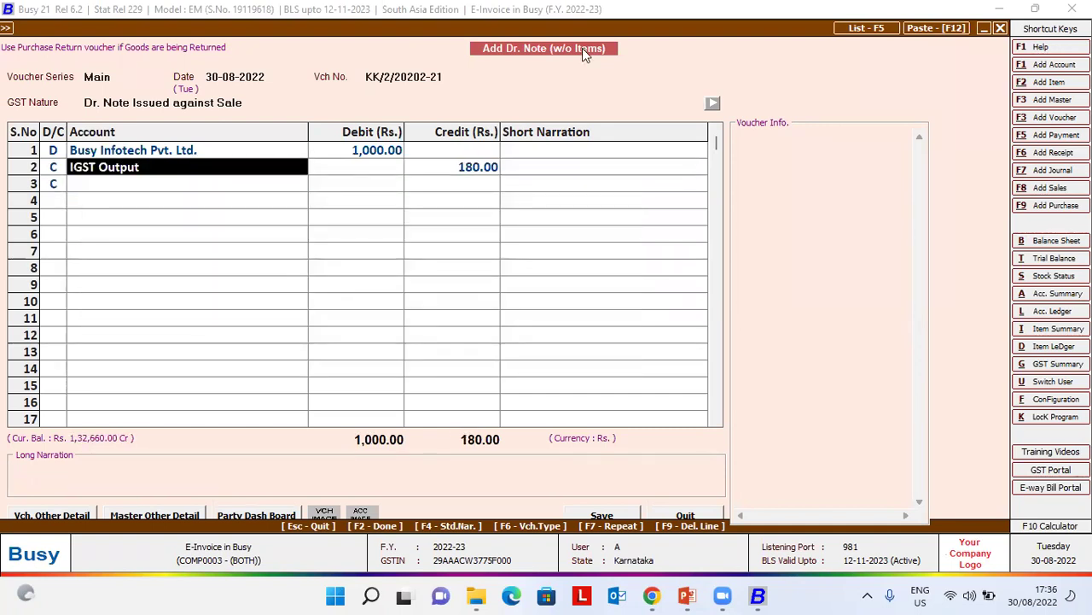
key(Insert)
key(Return)
key(Return)
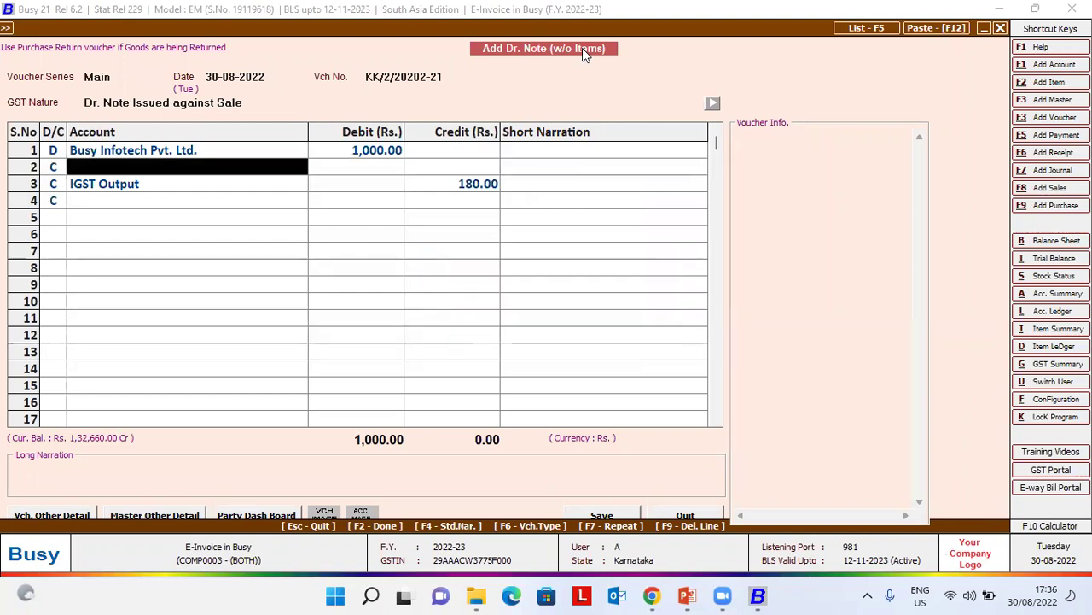
key(Return)
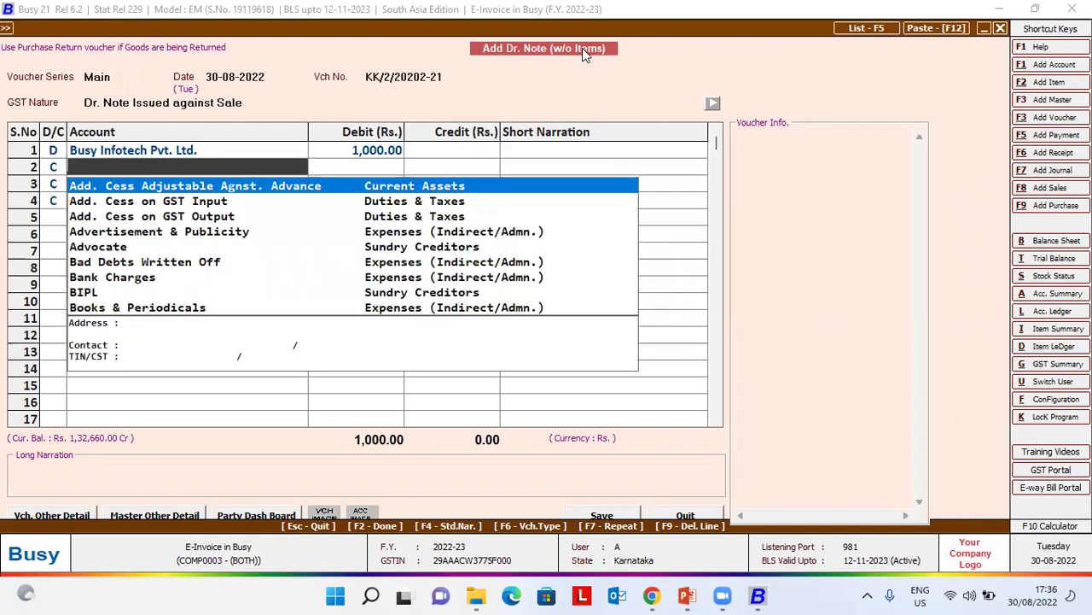
text(sale)
key(Return)
key(Return)
key(shift+Tab)
key(Left)
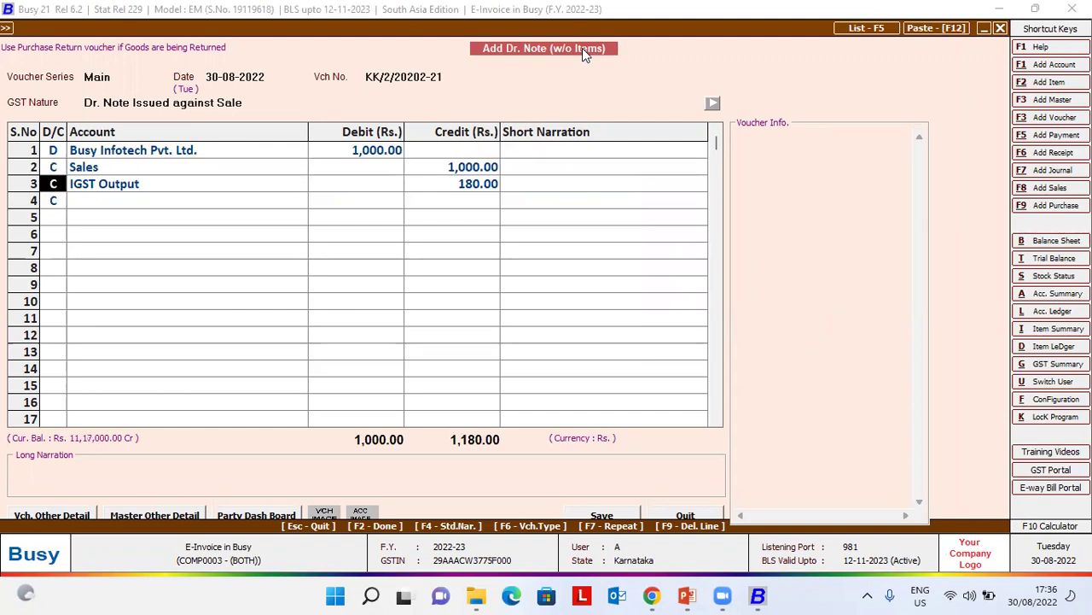
key(F9)
key(Up)
key(F9)
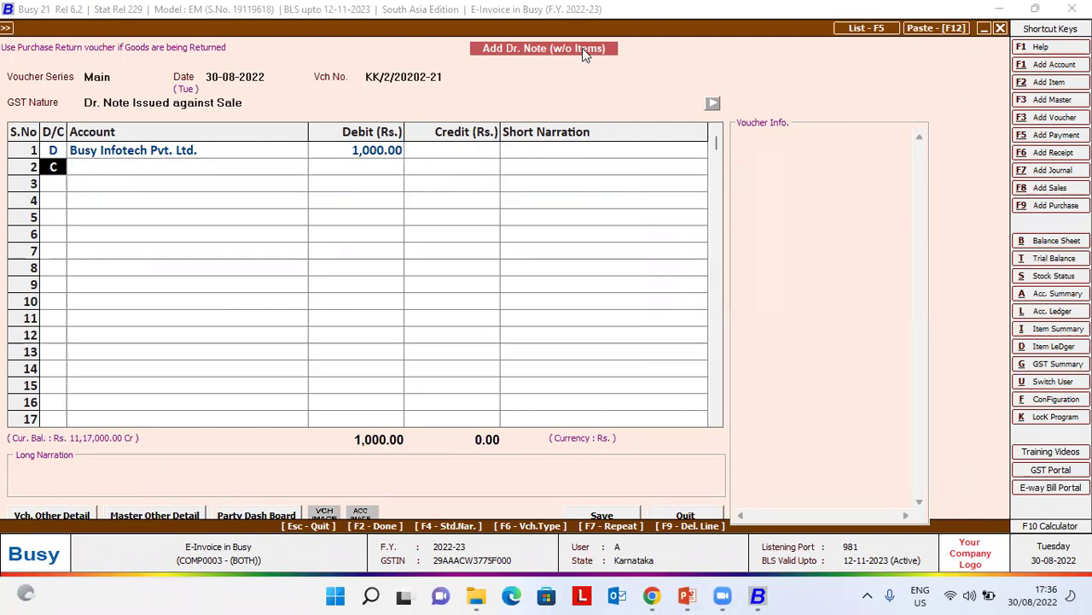
Credit IGST Output with 180 on the debit note's second line.
key(Return)
text(igst)
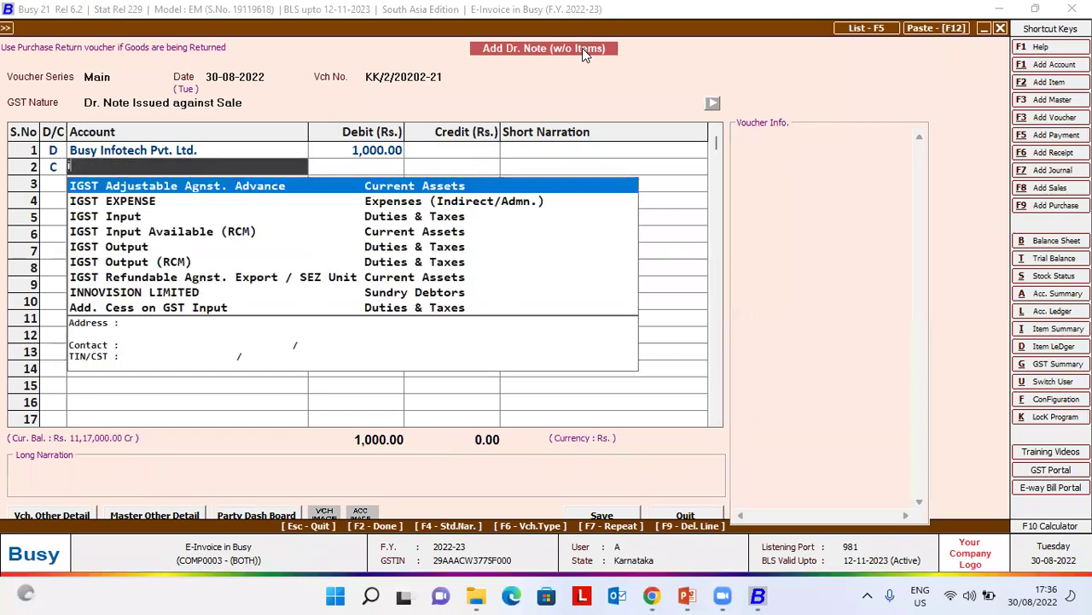
key(Down)
key(Down)
key(Down)
key(Down)
key(Return)
text(180)
key(Return)
key(Return)
key(Return)
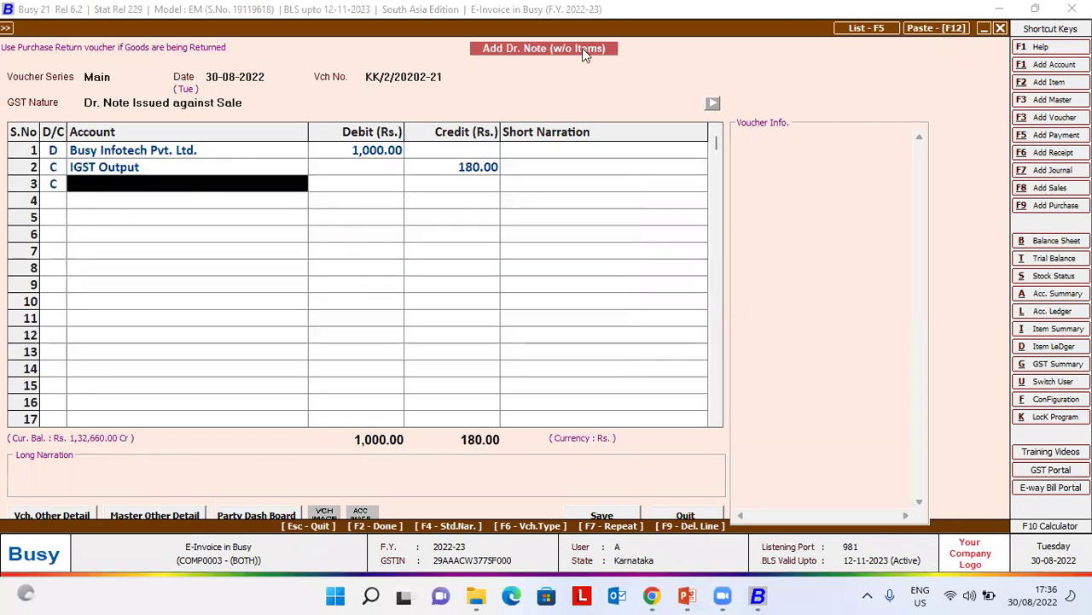
Credit Sales with the remaining 820 on the third line and finish the account entries.
text(sale)
key(Return)
key(Return)
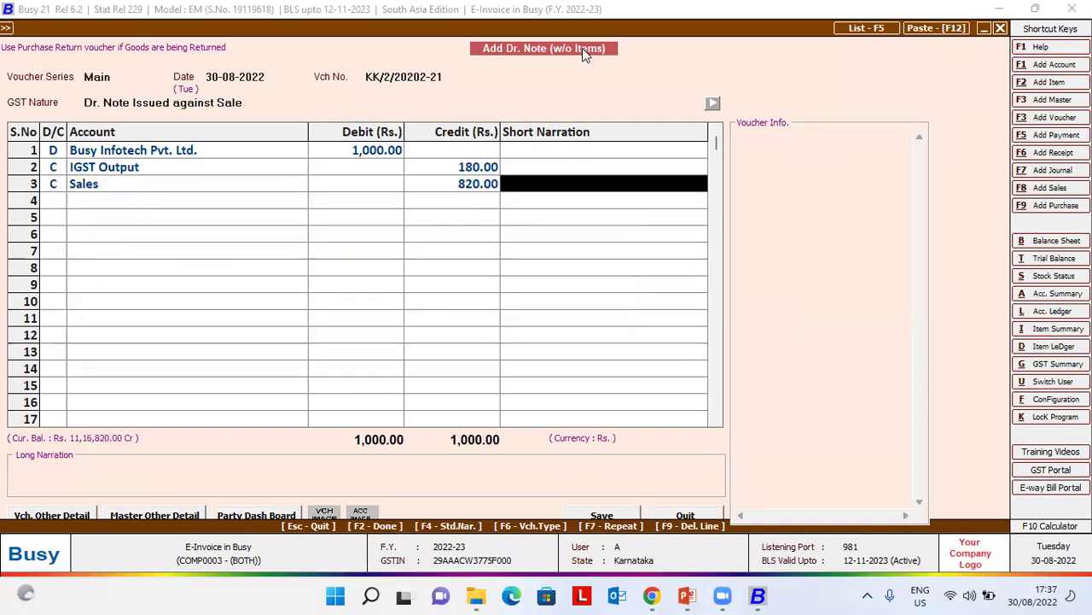
key(Return)
key(Return)
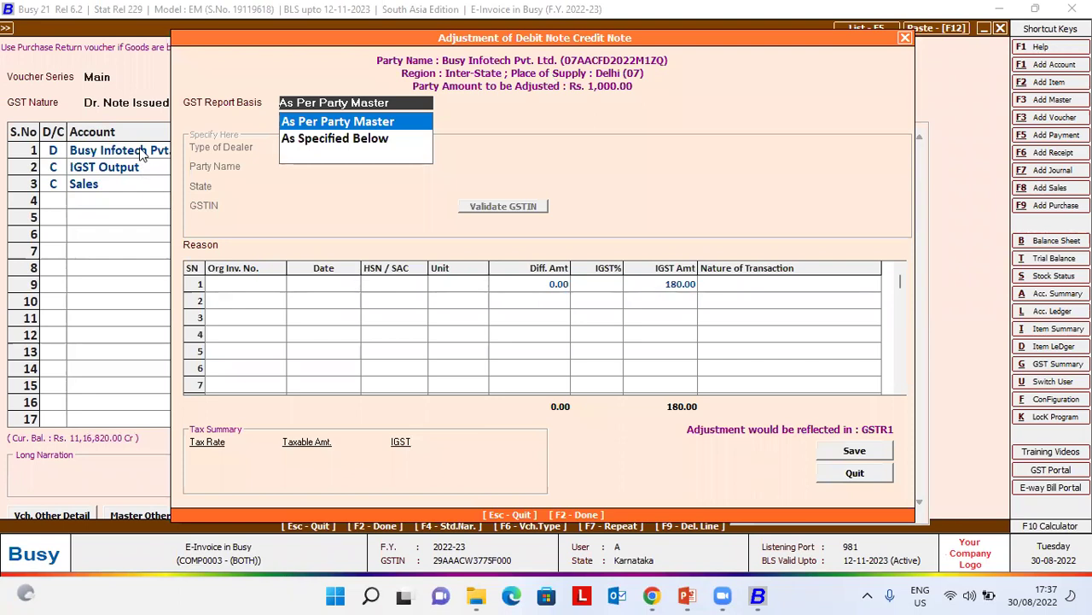
Set the adjustment's GST report basis to As Per Party Master and its reason to 01-Sales/Purc. Return.
click(337, 141)
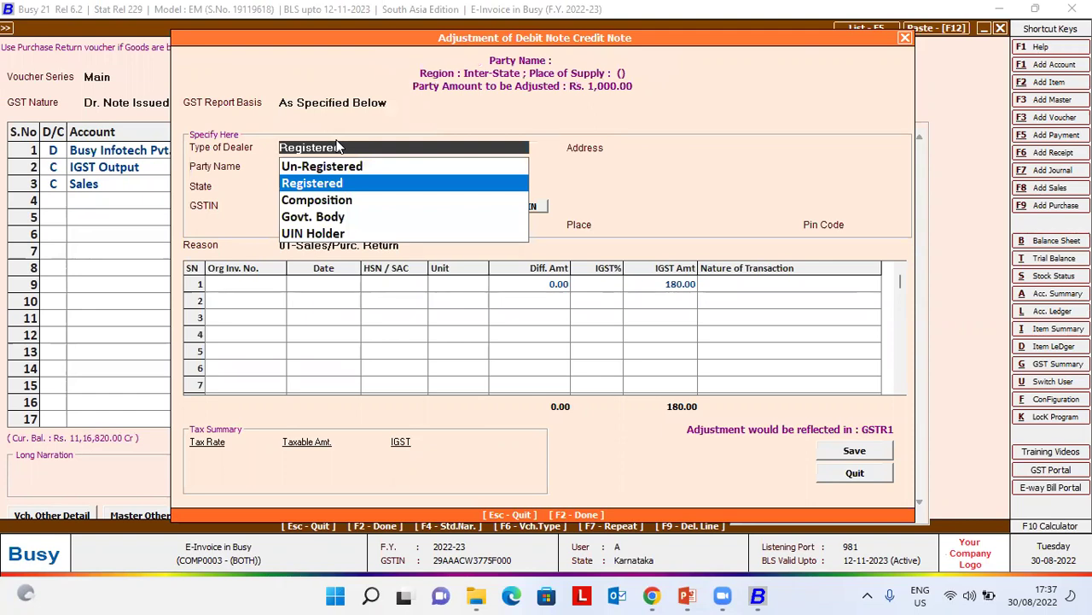
key(Escape)
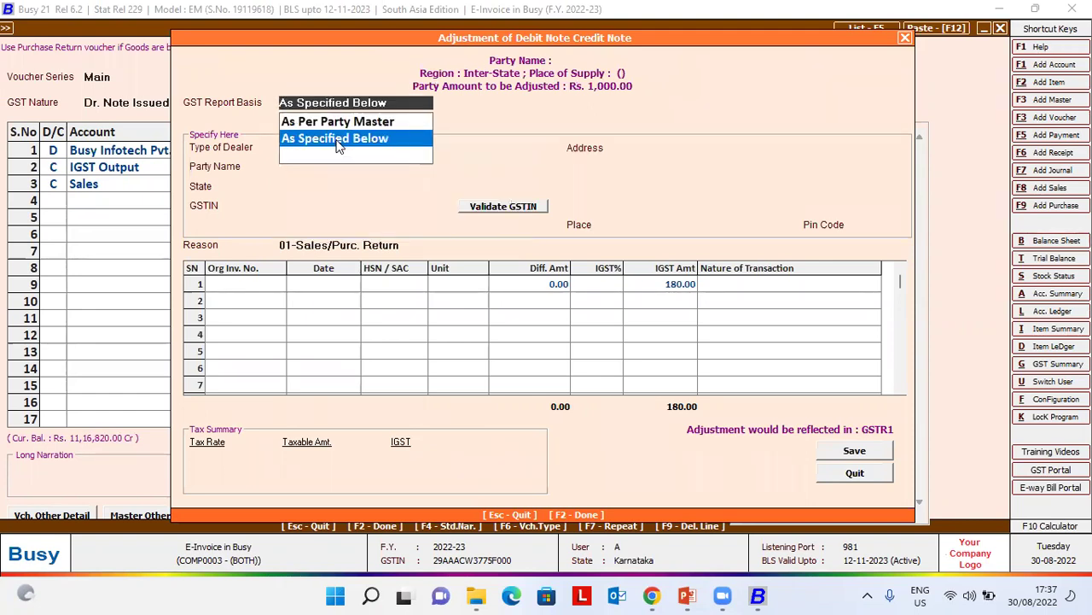
key(Up)
key(Return)
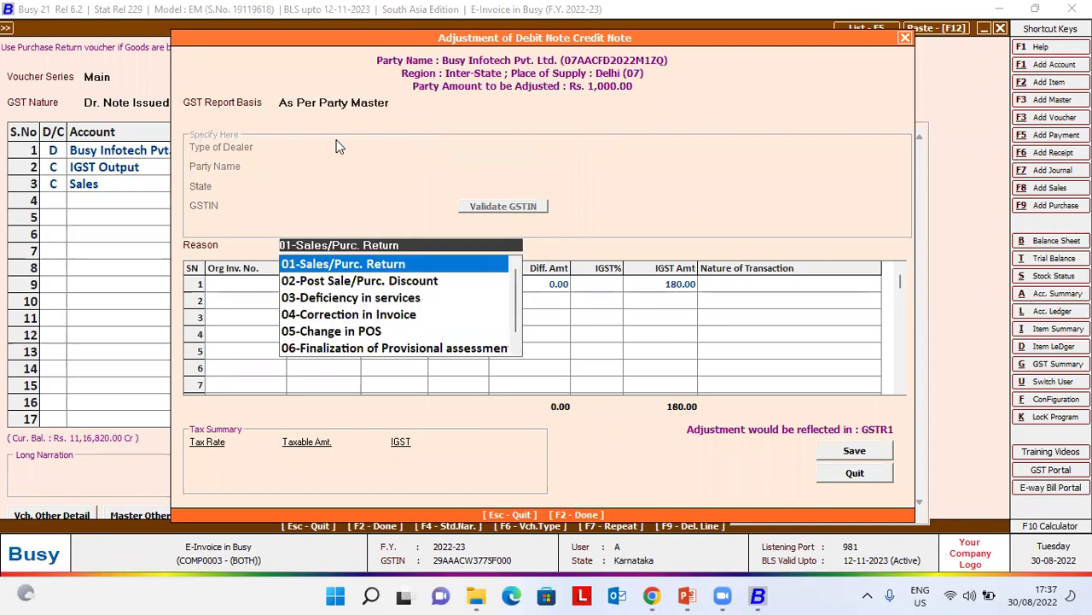
key(Return)
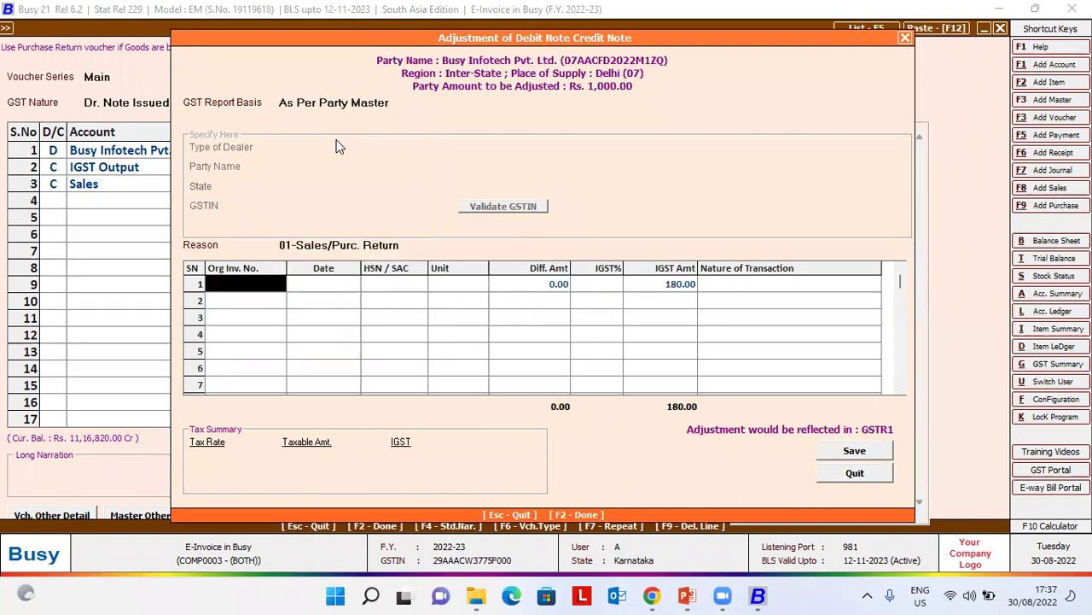
Fill the first adjustment line with HSN/SAC 9983, unit Pcs., difference amount 1000 and IGST 18%, leaving the original invoice number and date blank.
key(Return)
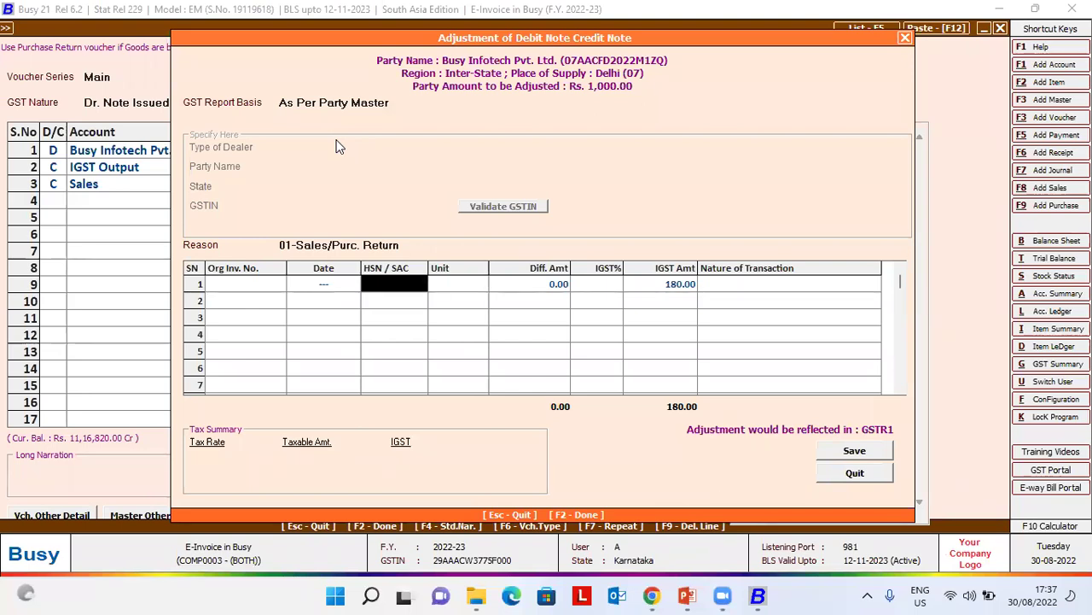
text(9983)
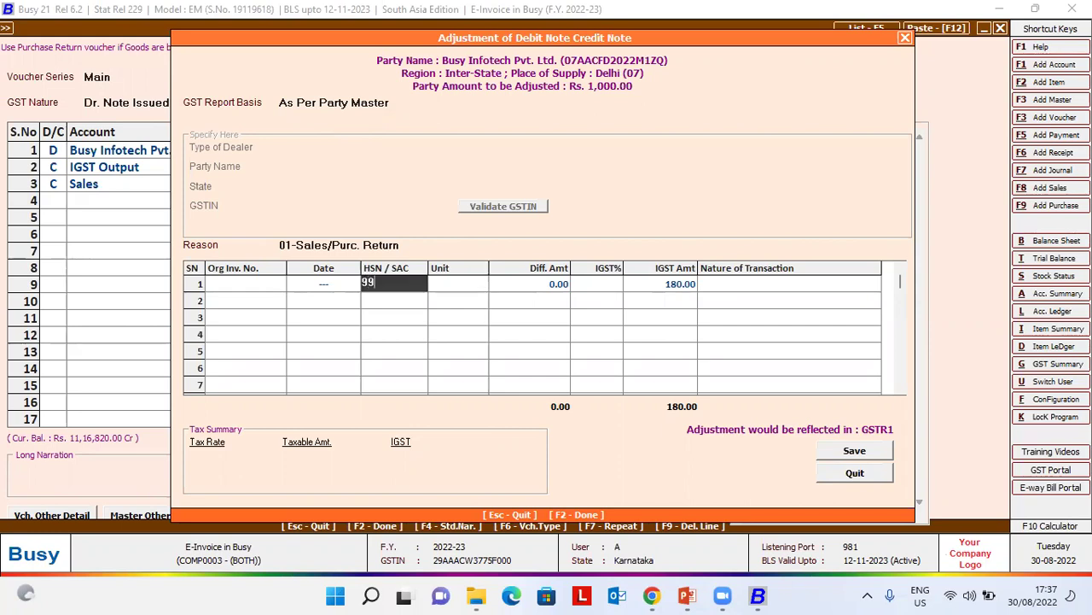
key(Return)
text(pcs)
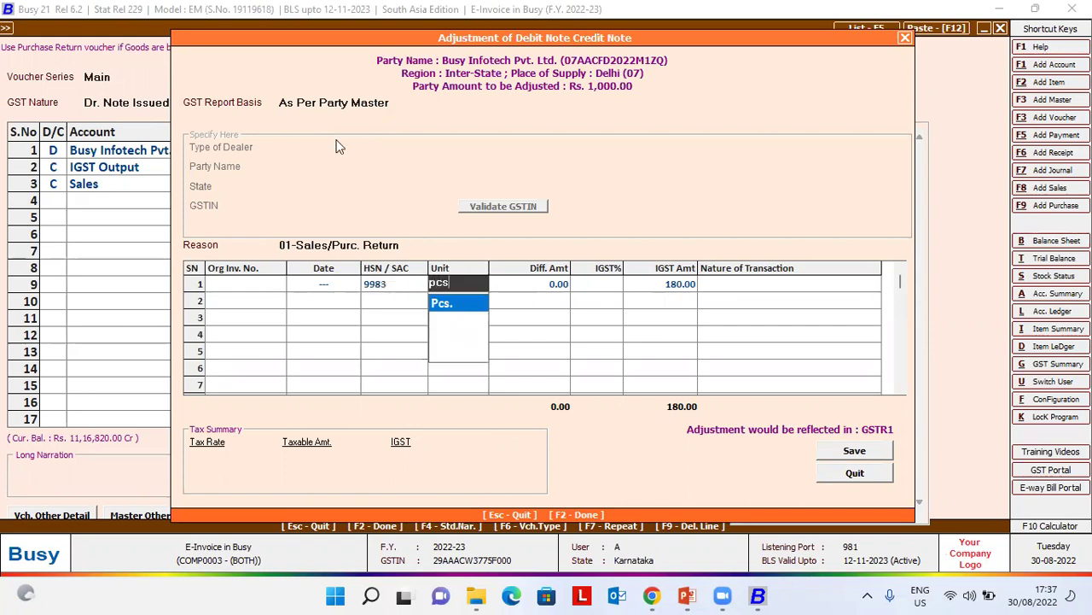
key(Return)
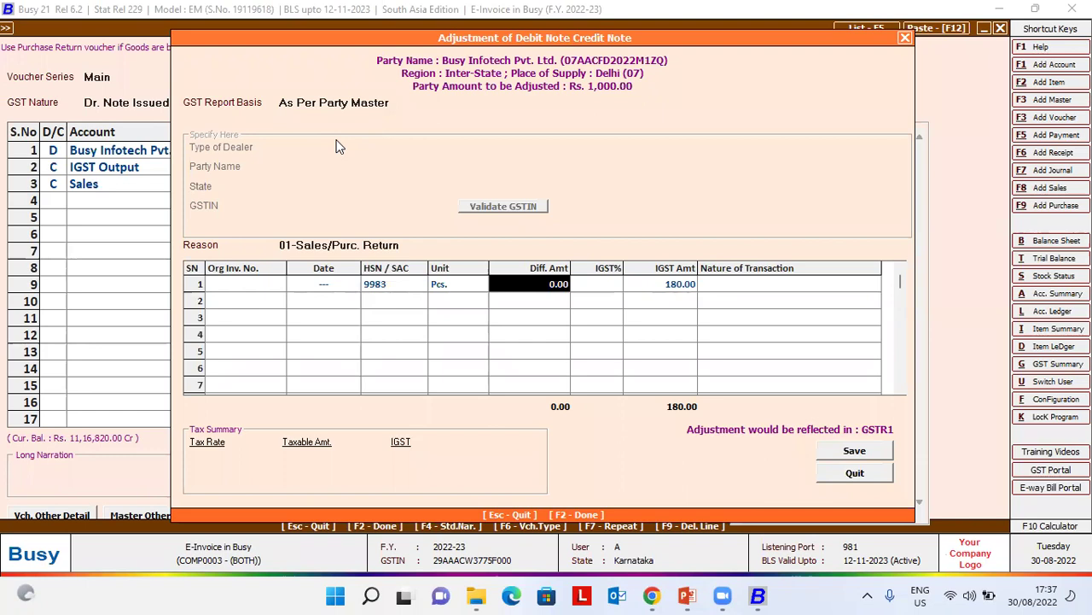
text(1000)
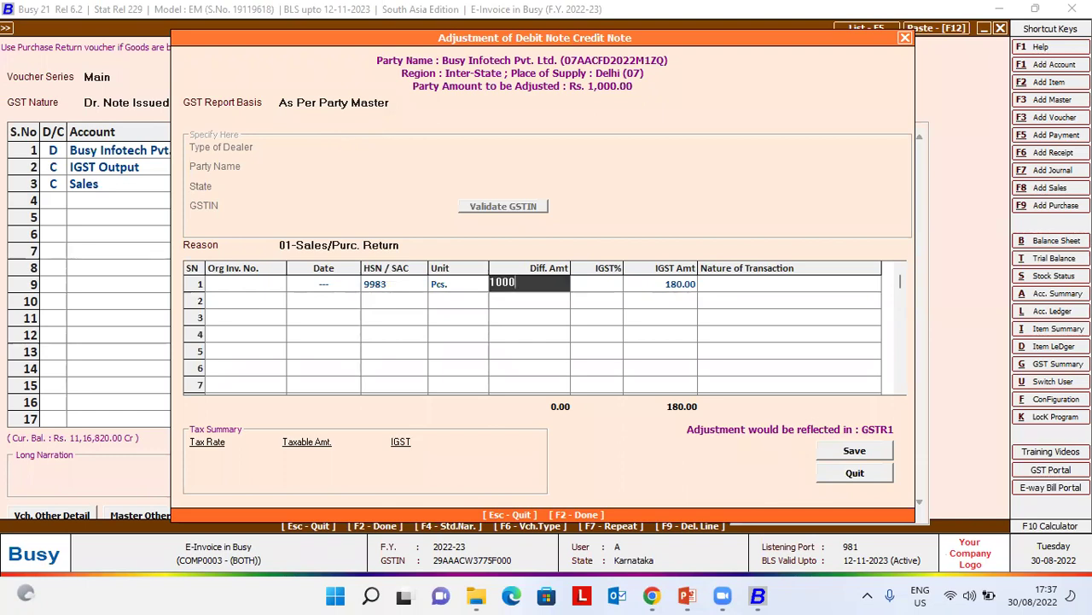
key(Return)
text(18)
key(Return)
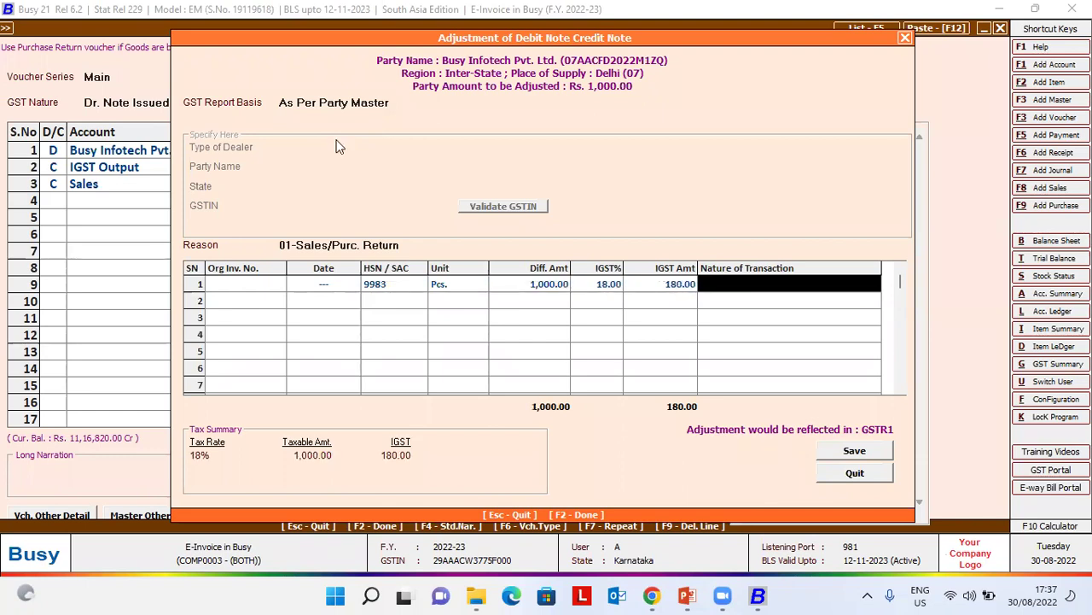
Set the adjustment line's nature of transaction to Registered, save the adjustment, and save the debit note with E-Invoice Reqd. as Y.
key(Return)
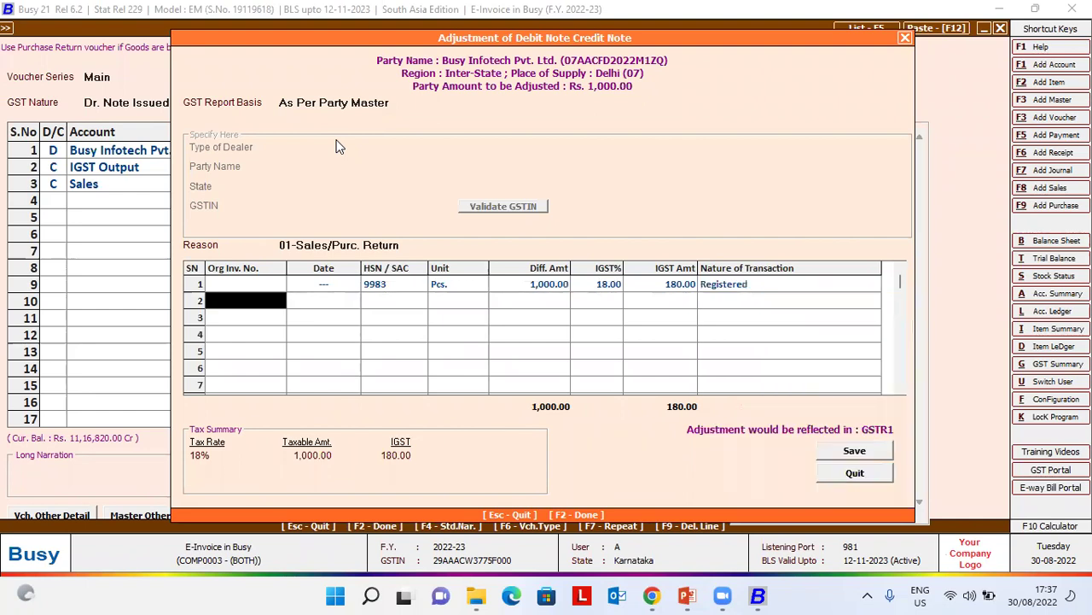
key(Return)
key(Left)
key(Return)
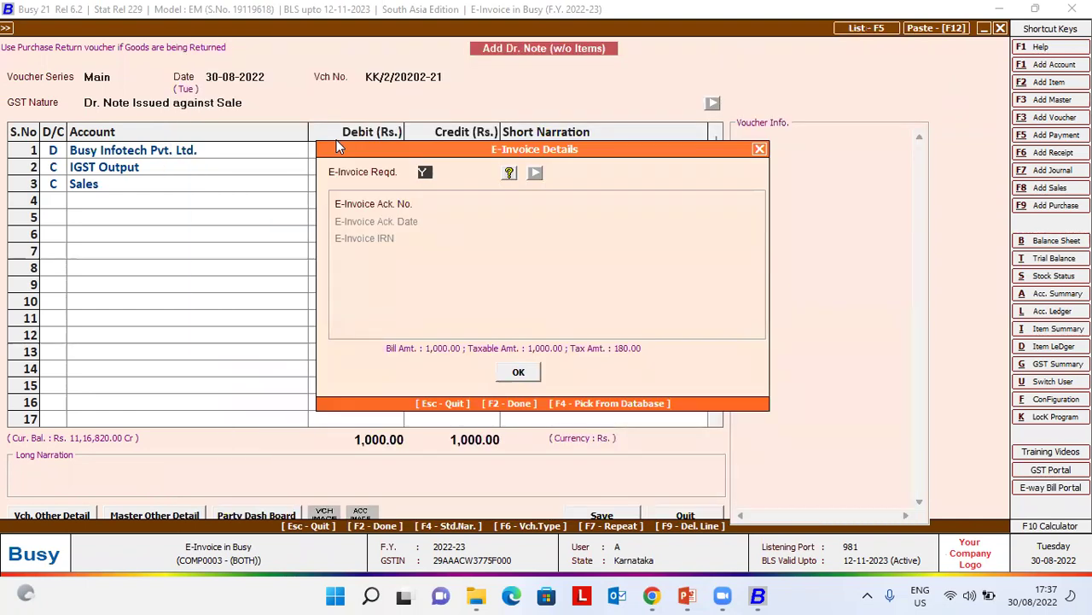
key(Return)
key(Return)
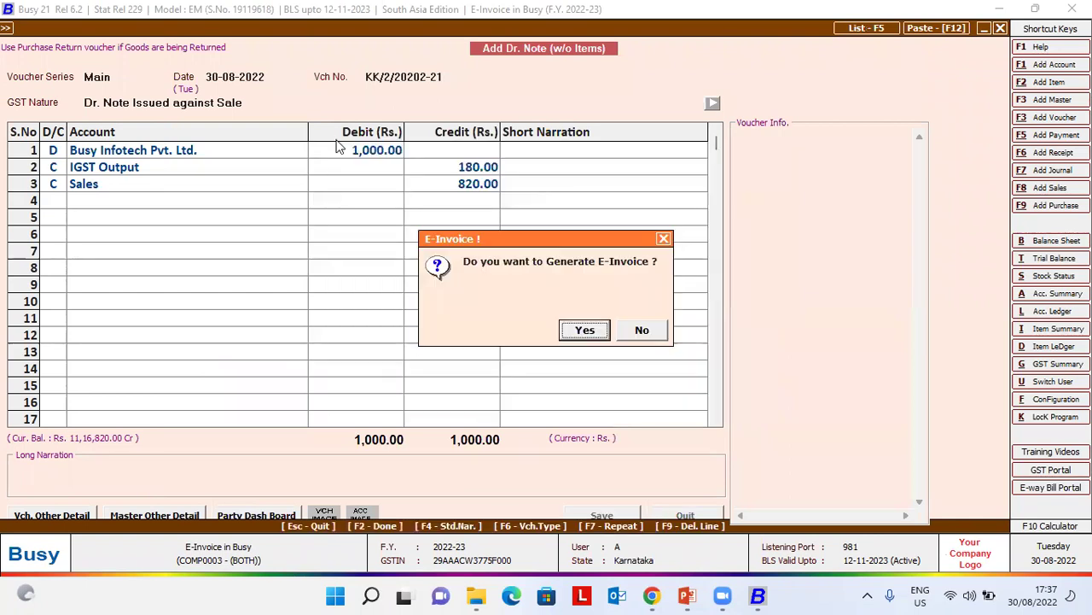
Choose automatic e-invoice generation for the debit note with accounts shown by Name, and check it for possible errors.
key(Return)
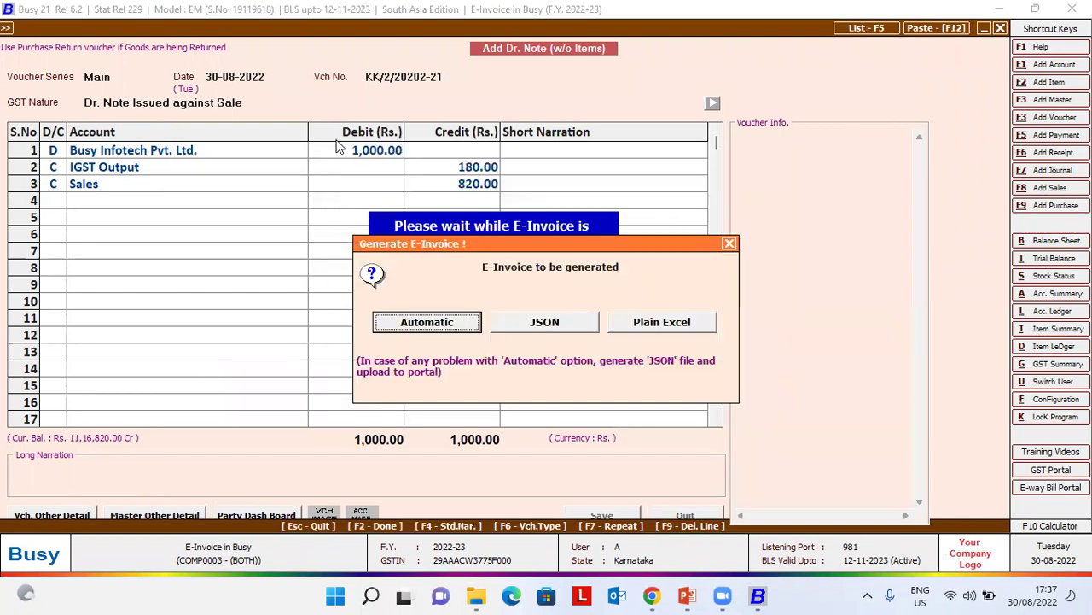
key(Return)
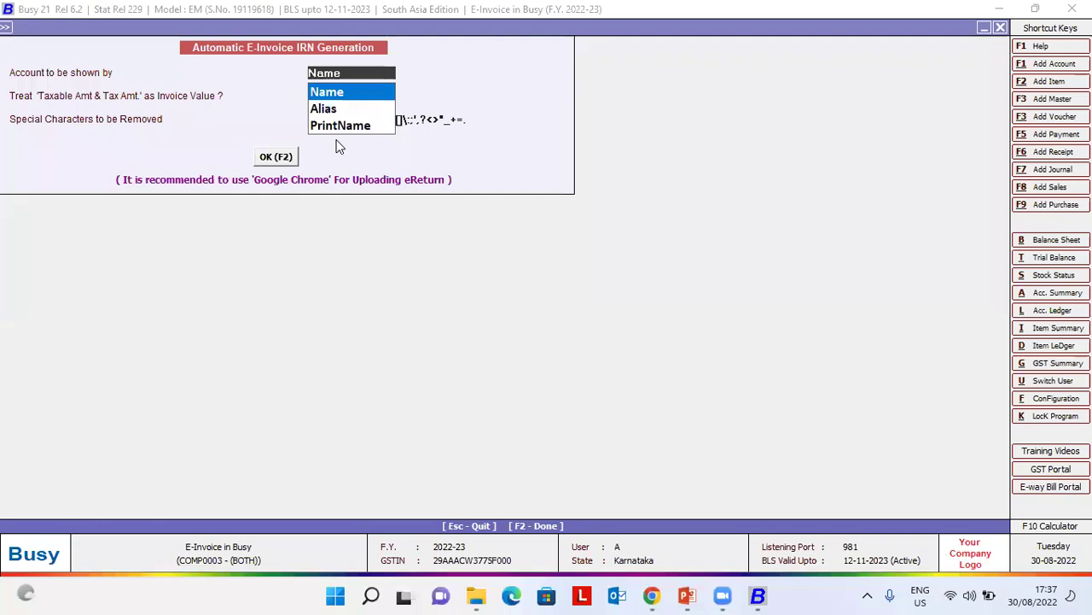
key(Return)
key(Return)
key(Return)
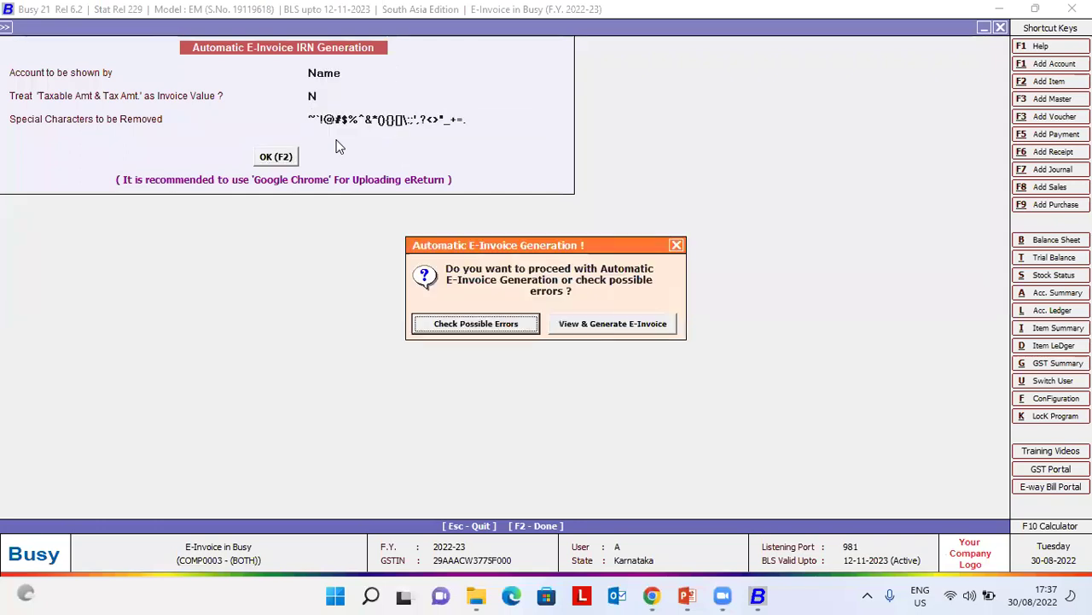
key(Return)
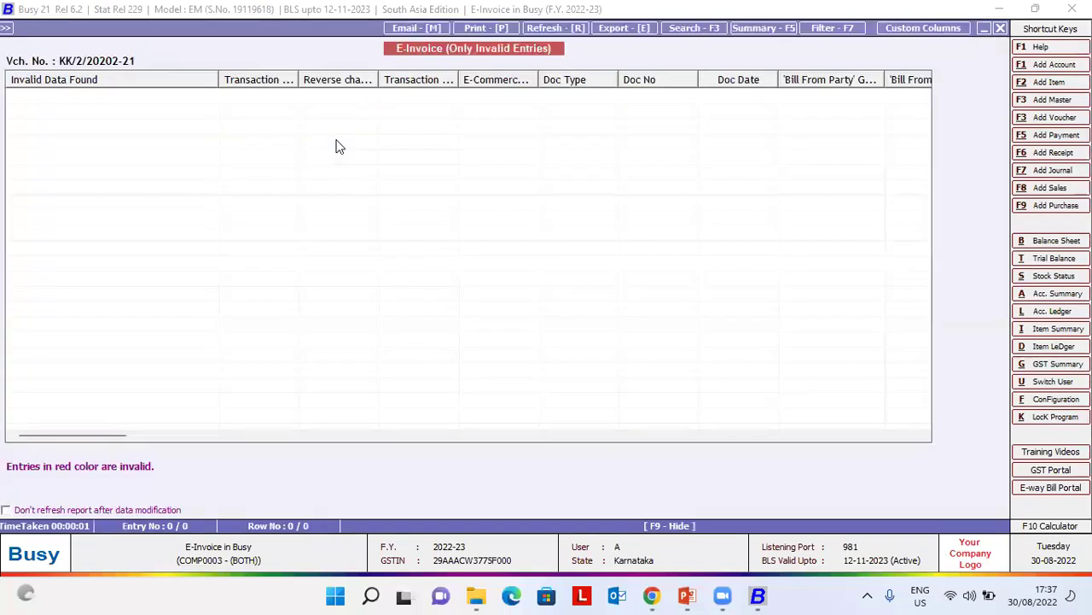
Leave the error report, generate the debit note's e-invoice from its details, and open its print.
key(Escape)
key(Right)
key(Return)
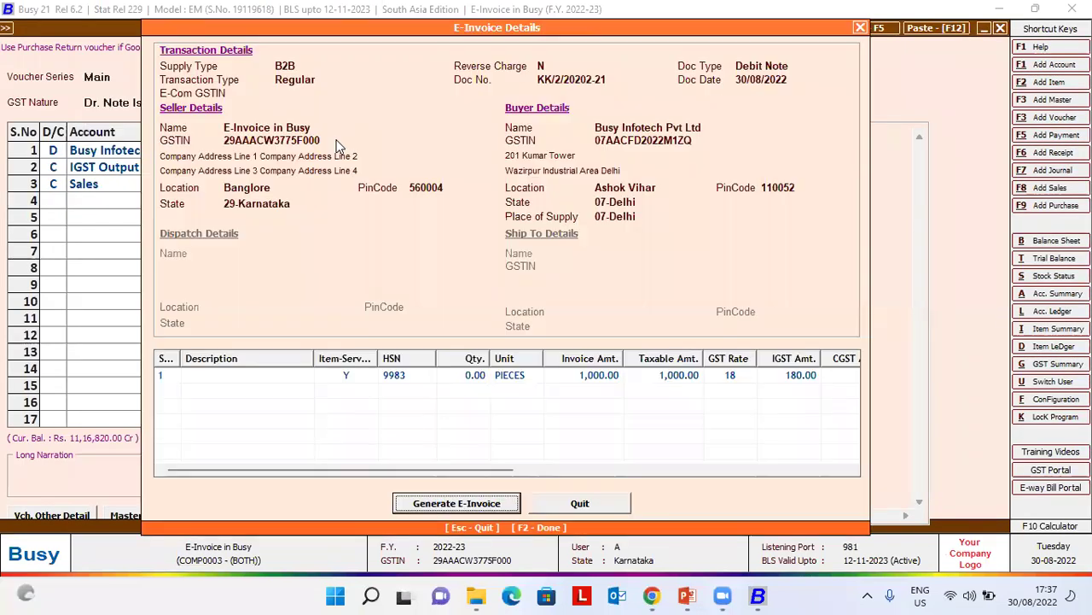
key(Return)
key(Return)
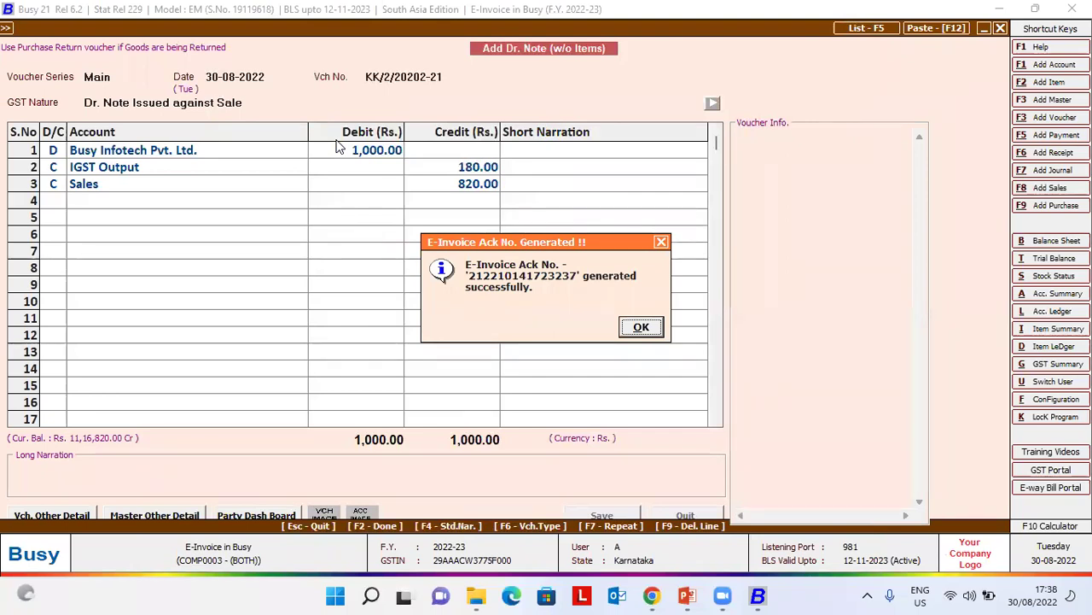
key(Return)
key(Return)
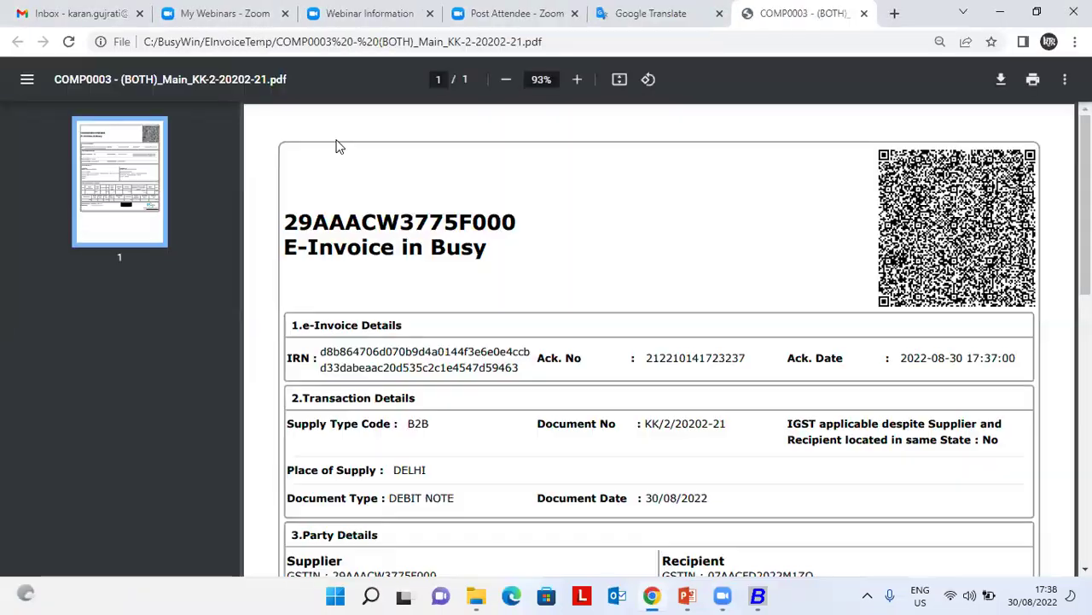
Examine the debit note's e-invoice PDF, close it, and return to Busy, leaving debit note entry.
drag(1086, 188, 1085, 373)
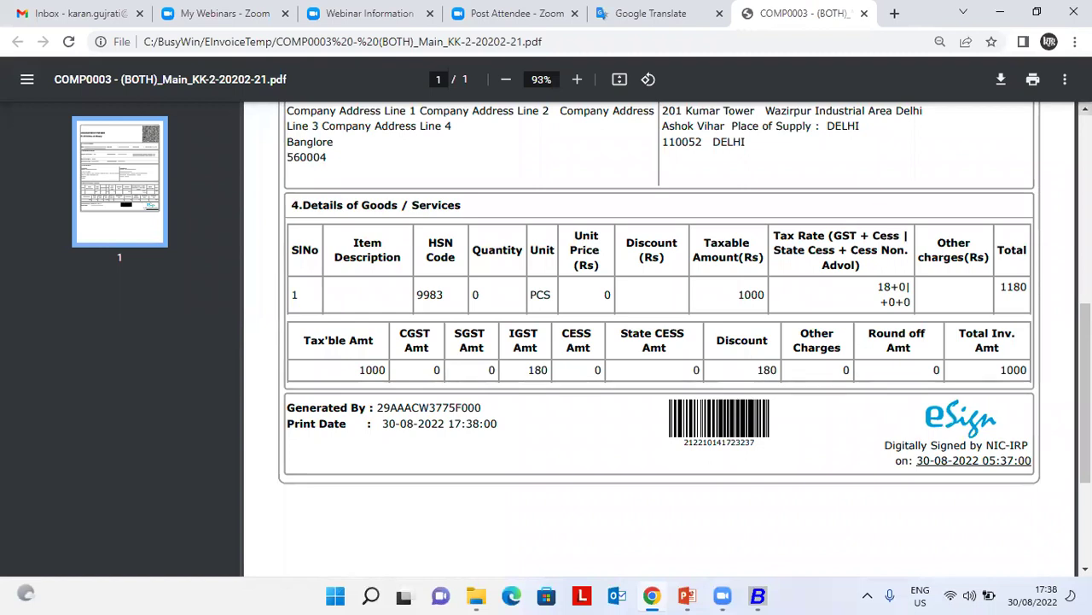
click(865, 17)
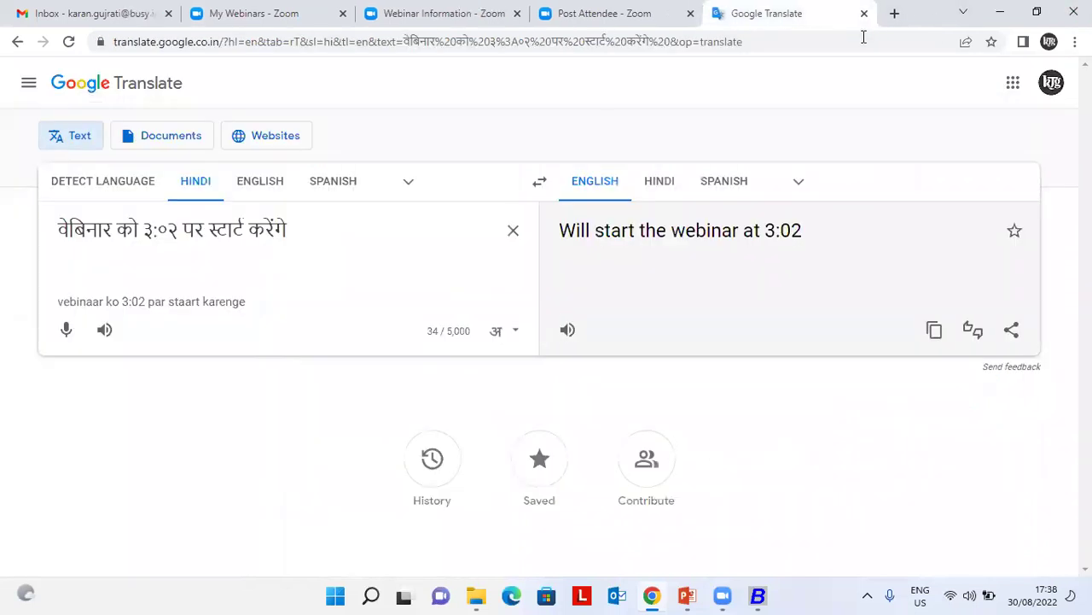
key(alt+Tab)
key(Escape)
key(Escape)
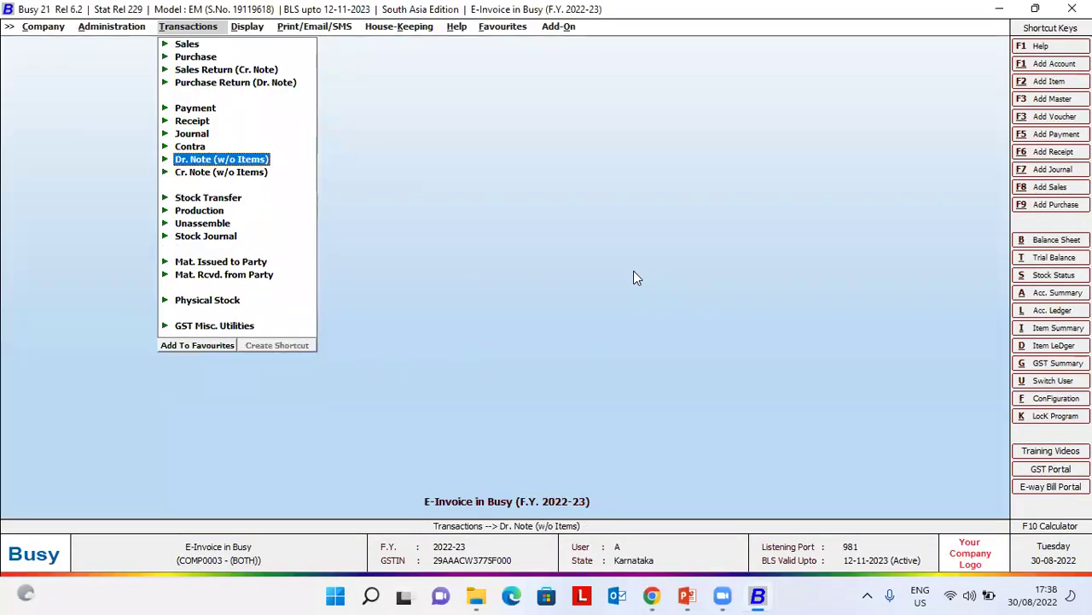
key(Down)
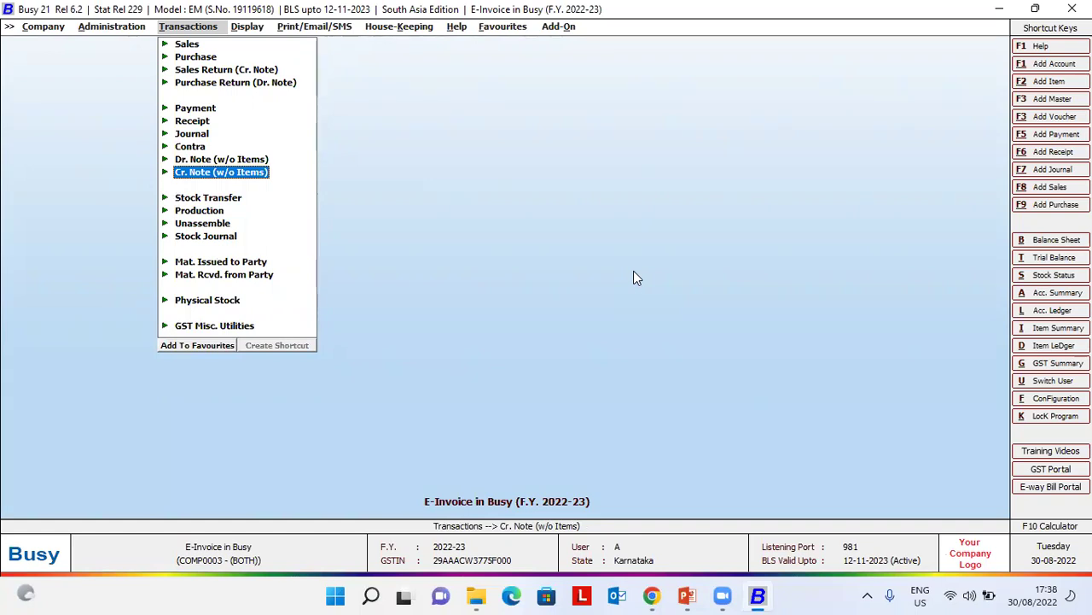
key(Up)
key(Down)
Open a new sales voucher for entry.
key(Up)
key(Up)
key(Up)
key(Up)
key(Up)
key(Up)
key(Up)
key(Up)
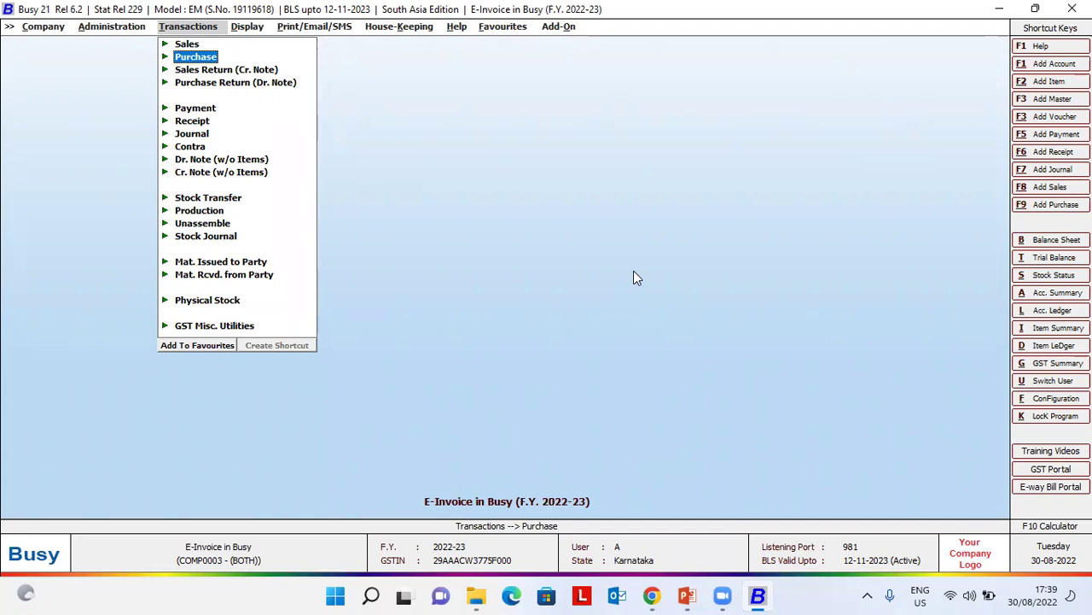
key(Up)
key(Return)
key(Return)
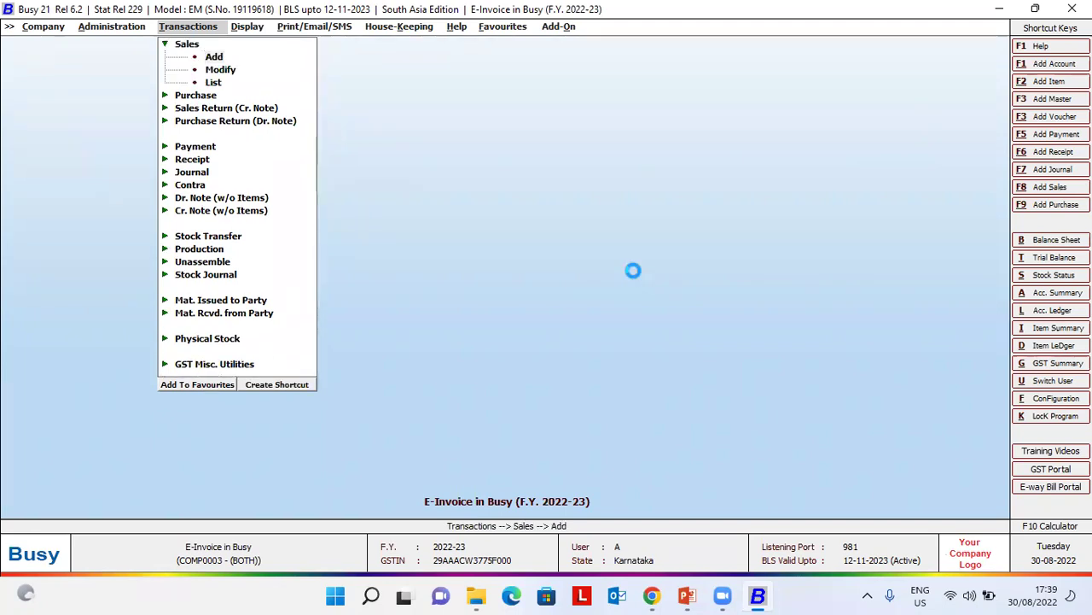
Fill the sales voucher header with series Main, sale type I/GST-ItemWise, party Busy Infotech Pvt. Ltd. and material centre Main Store.
key(Return)
key(Return)
key(Escape)
text(i)
key(BackSpace)
text(it)
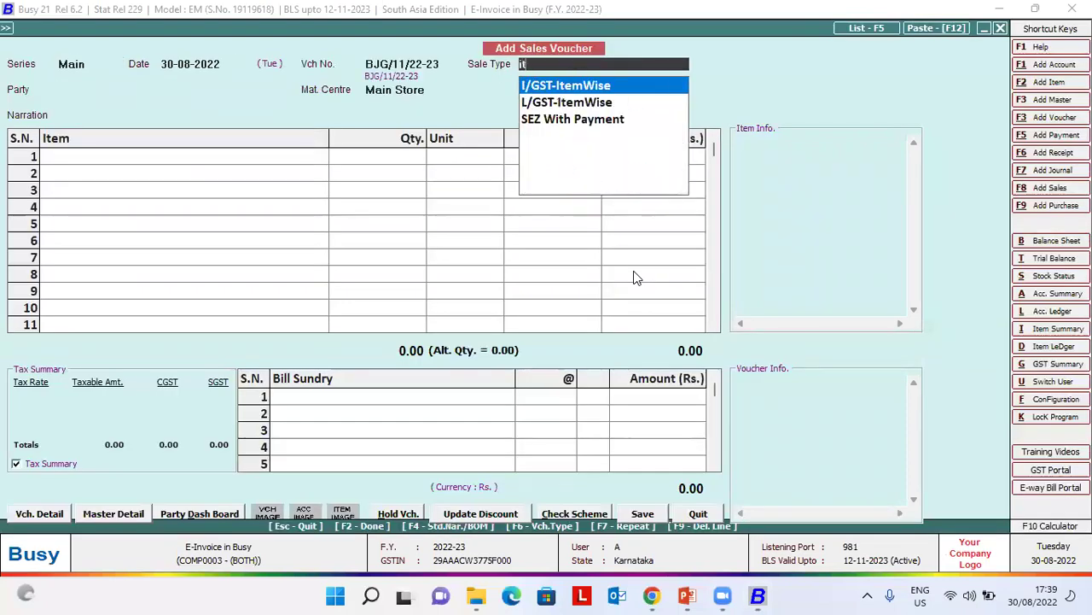
key(Return)
key(Down)
key(Down)
key(Return)
key(Return)
key(Return)
key(Return)
Enter Bagguase Board on the voucher's first line with quantity 10 Pcs. at a price of 12,000.
key(Down)
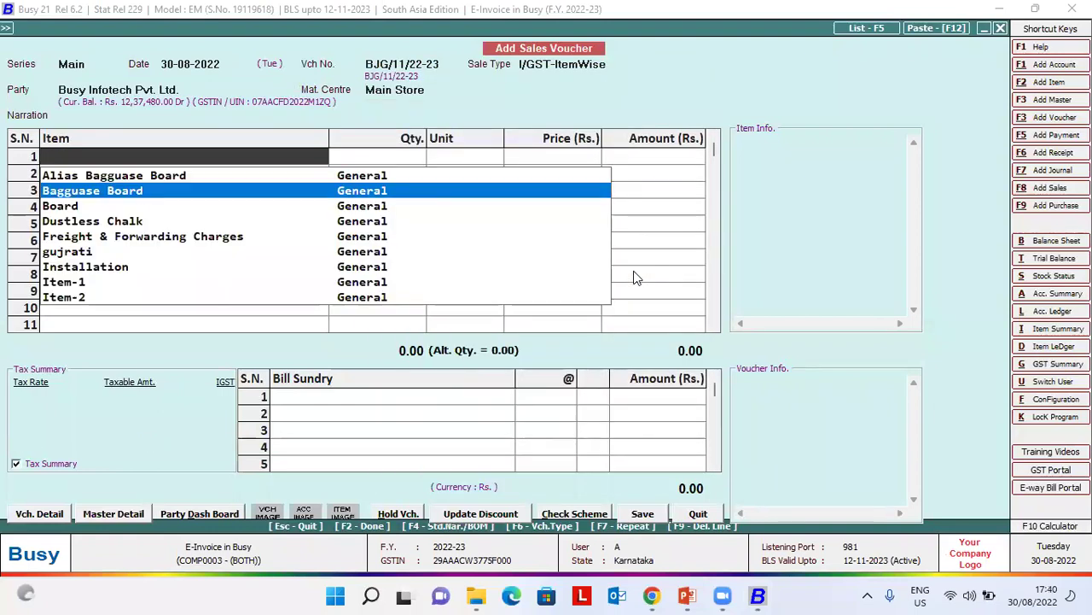
key(Return)
text(120)
key(Return)
key(Return)
text(12000)
key(Return)
key(Return)
key(Return)
key(Return)
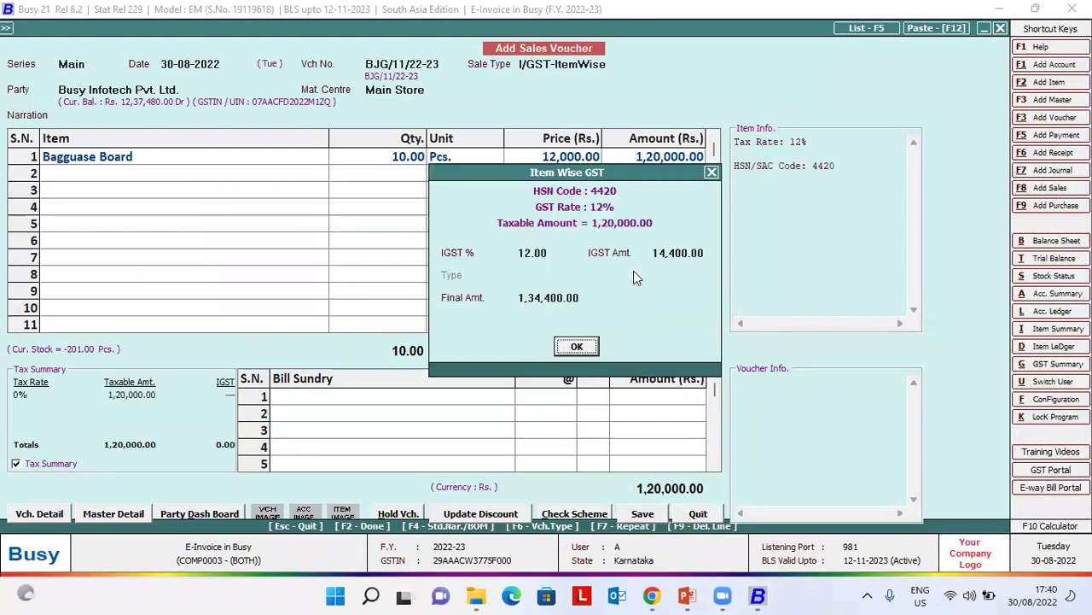
Accept the item's 12% IGST and the SELF transport details, and save the first sales voucher.
key(Return)
key(Return)
key(Return)
key(Return)
key(Return)
key(Return)
key(F2)
key(Return)
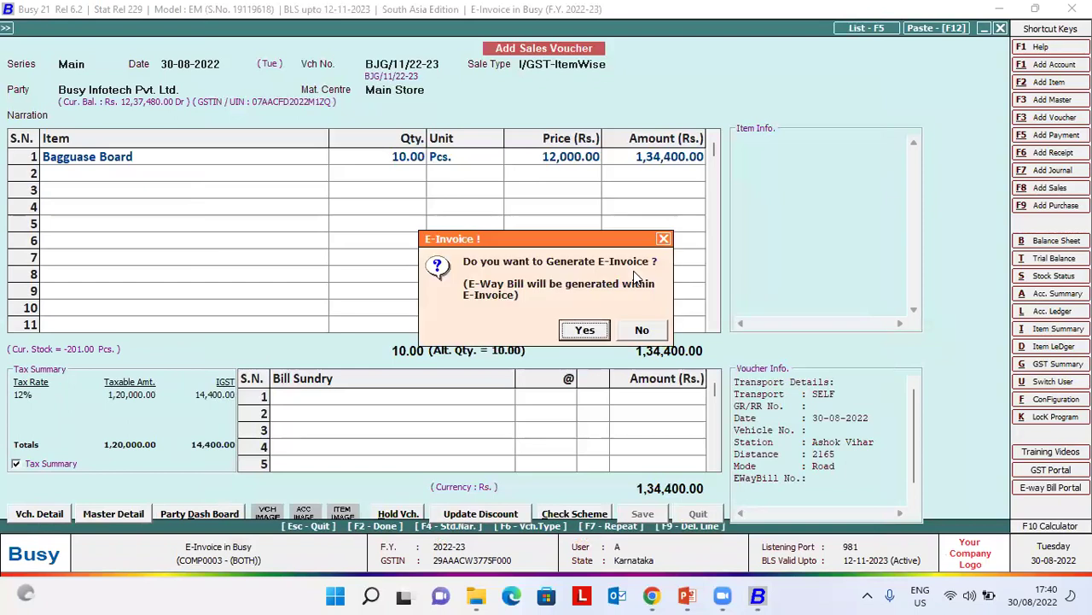
Decline e-invoice generation for the first sales voucher and dismiss the follow-up prompt.
key(Right)
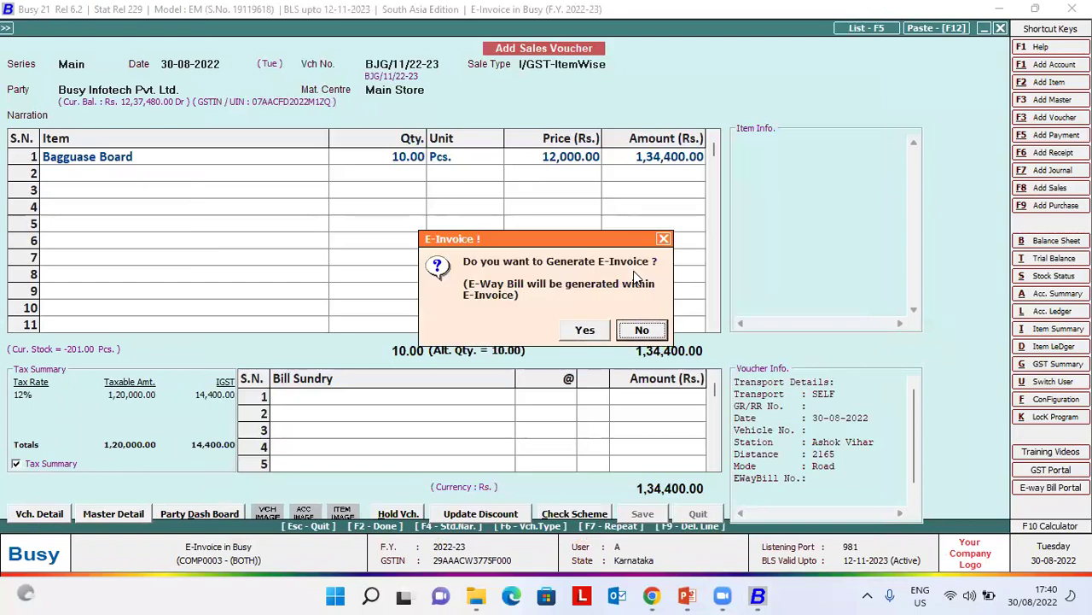
key(Return)
key(Right)
key(Return)
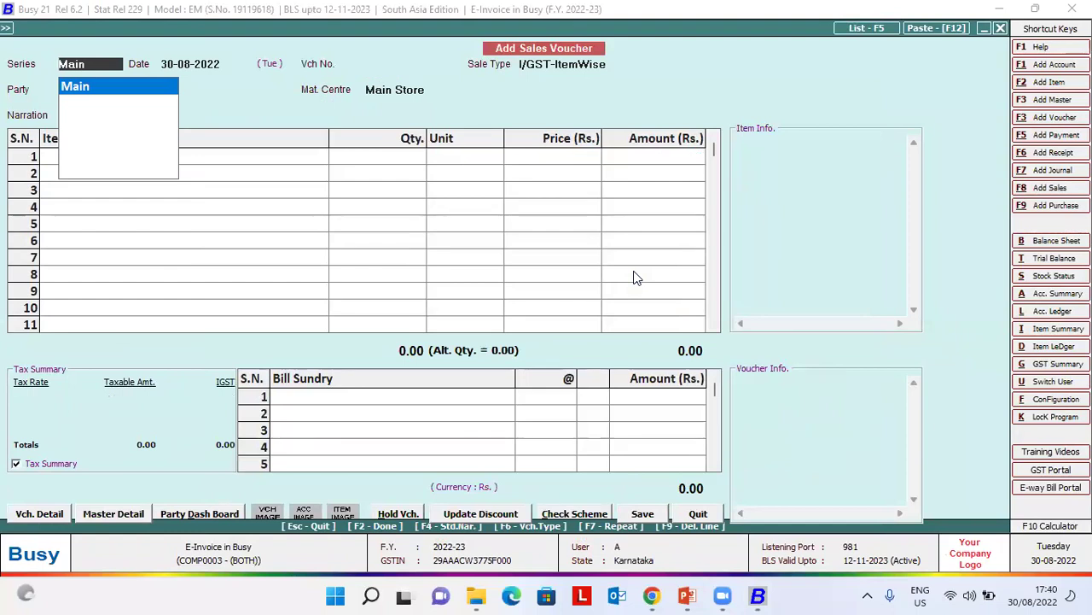
Fill a second sales voucher's header with series Main and party Busy Infotech Pvt. Ltd., leaving the narration blank.
key(Return)
key(Return)
key(Down)
key(Down)
key(Return)
key(Return)
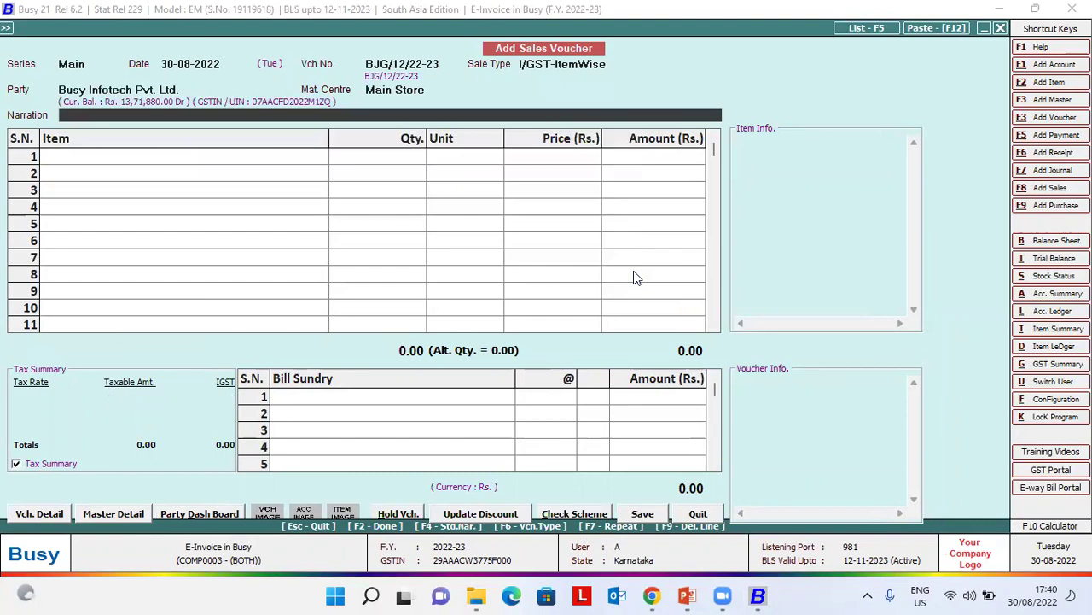
key(Return)
Add Bagguase Board to the second sales voucher with quantity 10 Pcs. at a price of 12,000.
key(Up)
key(Return)
text(10)
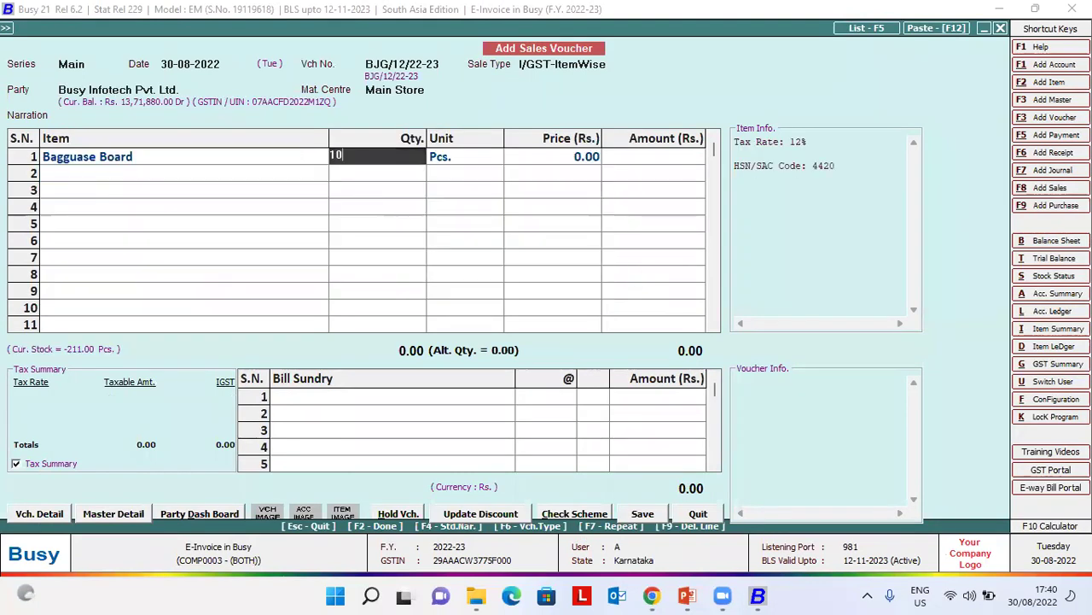
key(Return)
key(Return)
text(12,000)
key(Return)
key(Return)
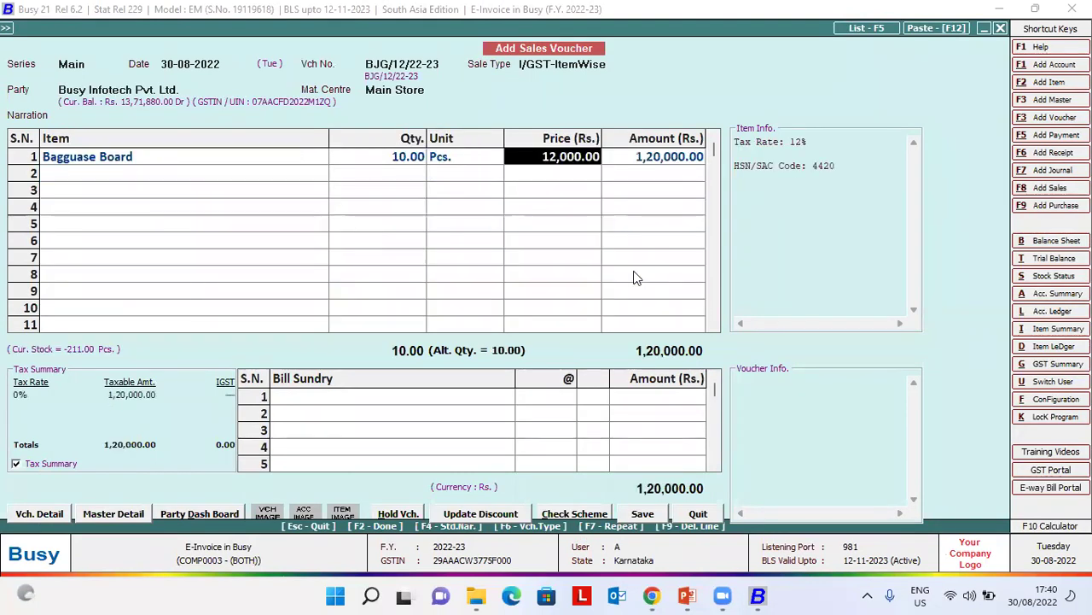
Accept the 12% IGST and SELF transport details on the second sales voucher and save it.
key(Return)
key(Return)
key(Return)
key(Return)
key(Return)
key(Return)
key(Return)
key(Return)
key(Return)
key(Return)
key(F2)
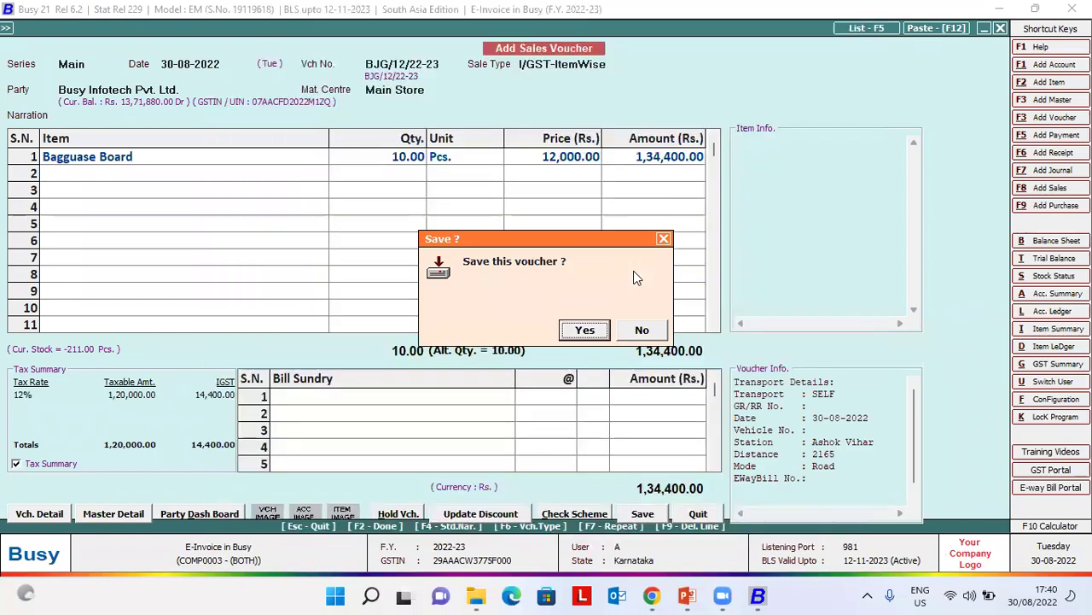
key(Return)
Decline e-invoice generation for the second sales voucher, dismiss the follow-up prompt, and leave sales voucher entry.
key(Right)
key(Return)
key(Right)
key(Return)
key(Escape)
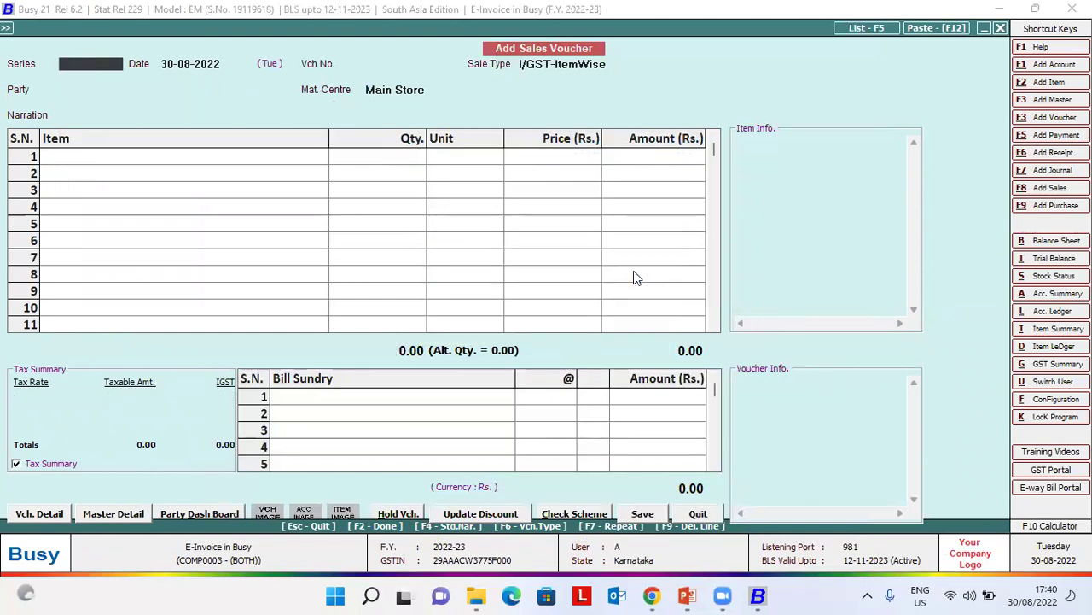
key(Escape)
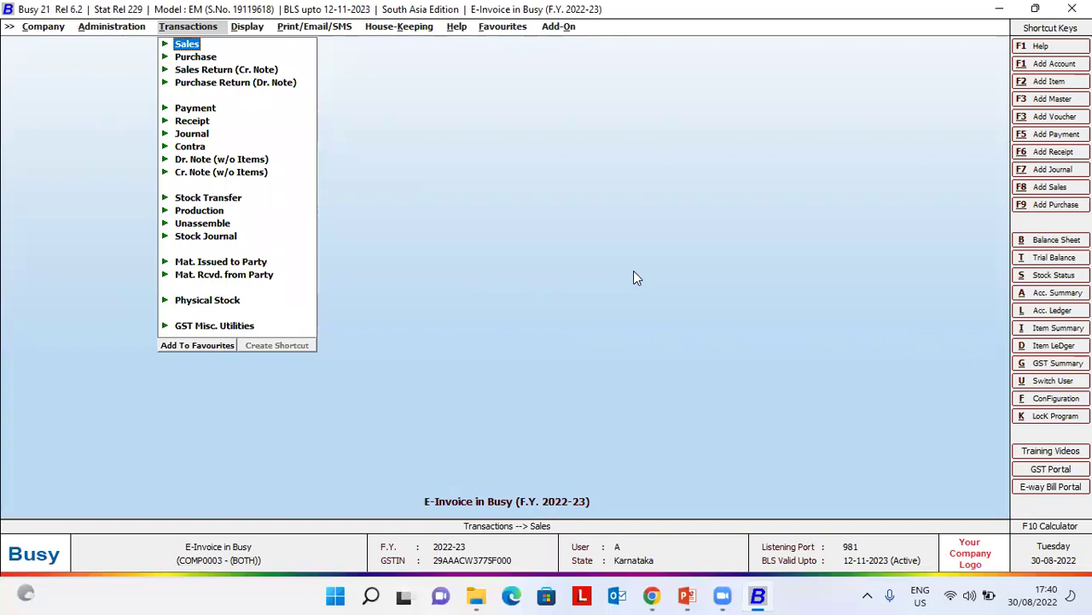
Open the E-Way Bill & E-Invoice Management options within GST Misc. Utilities.
key(Down)
key(Down)
key(Down)
key(Down)
key(Down)
key(Down)
key(Down)
key(Down)
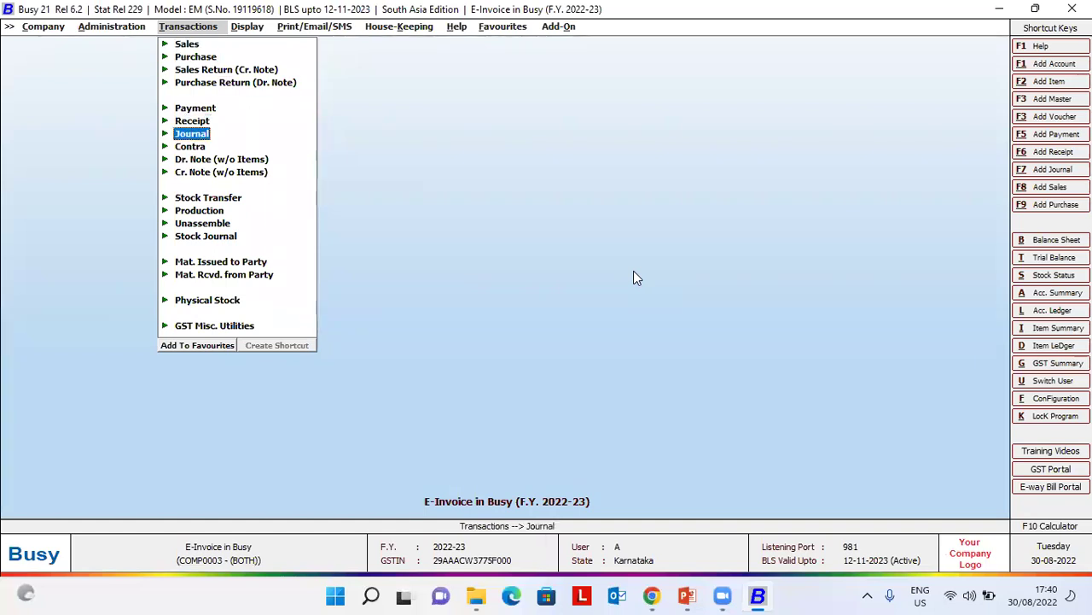
key(Down)
key(Down)
key(Down)
key(Down)
key(Down)
key(Down)
key(Down)
key(Down)
key(Down)
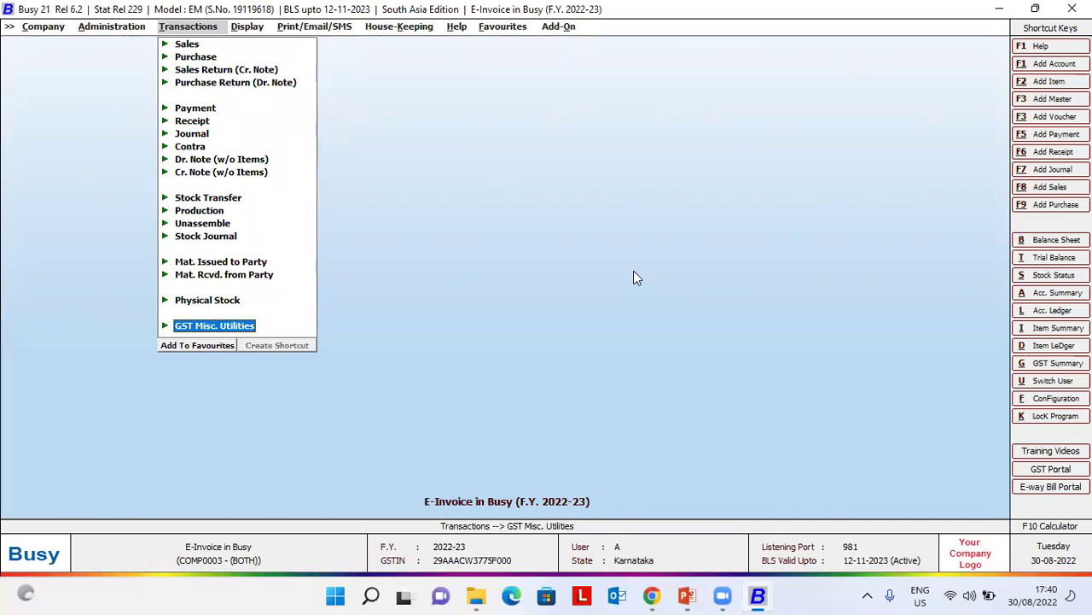
key(Return)
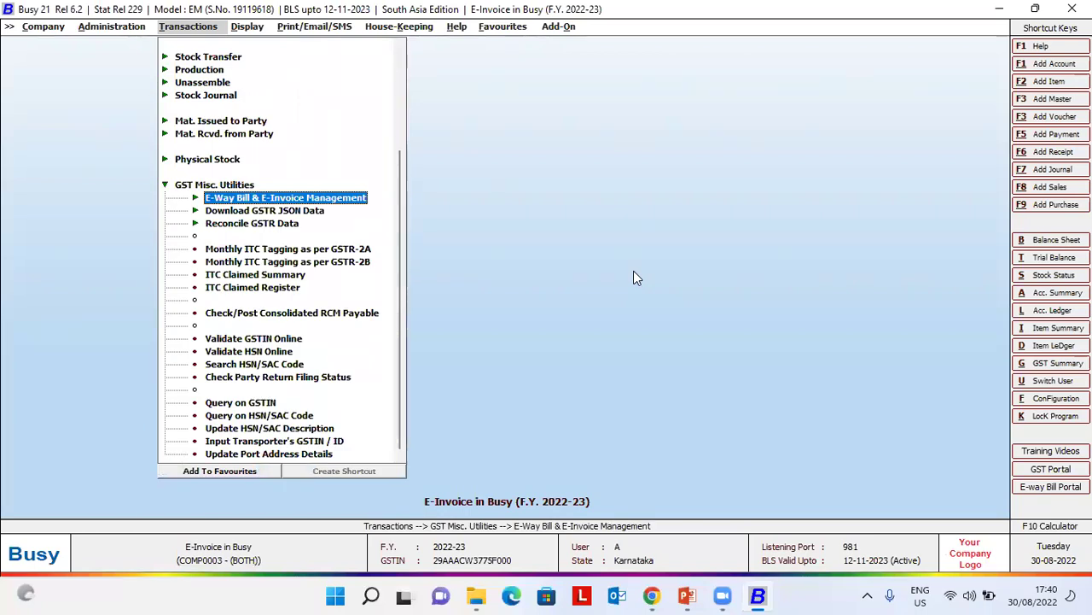
key(Return)
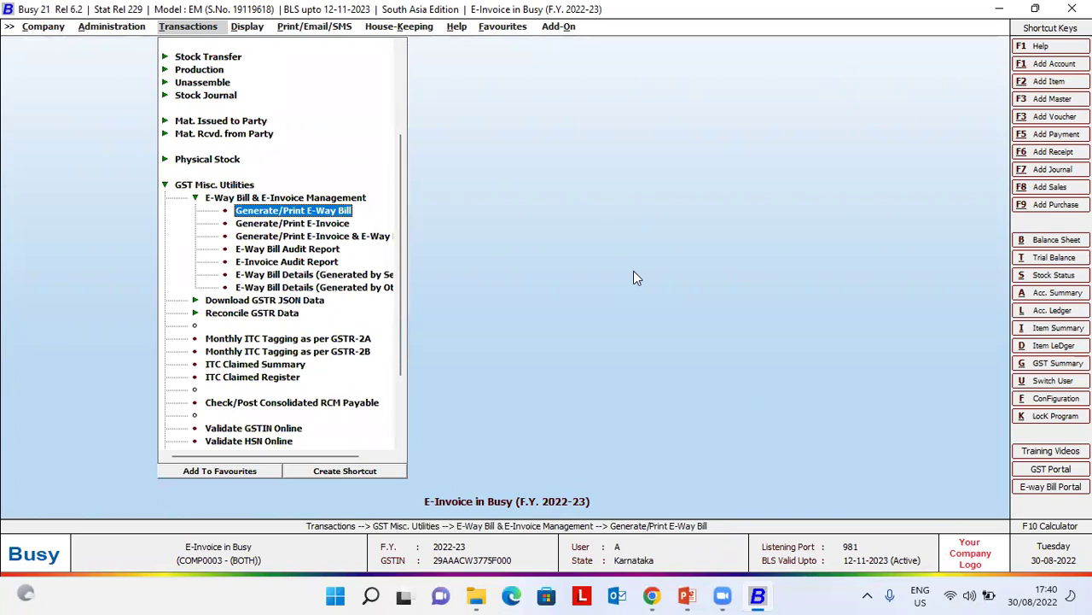
Start Generate/Print E-Invoice & E-Way Bill using the Automatic method to reach the voucher selection.
key(Down)
key(Down)
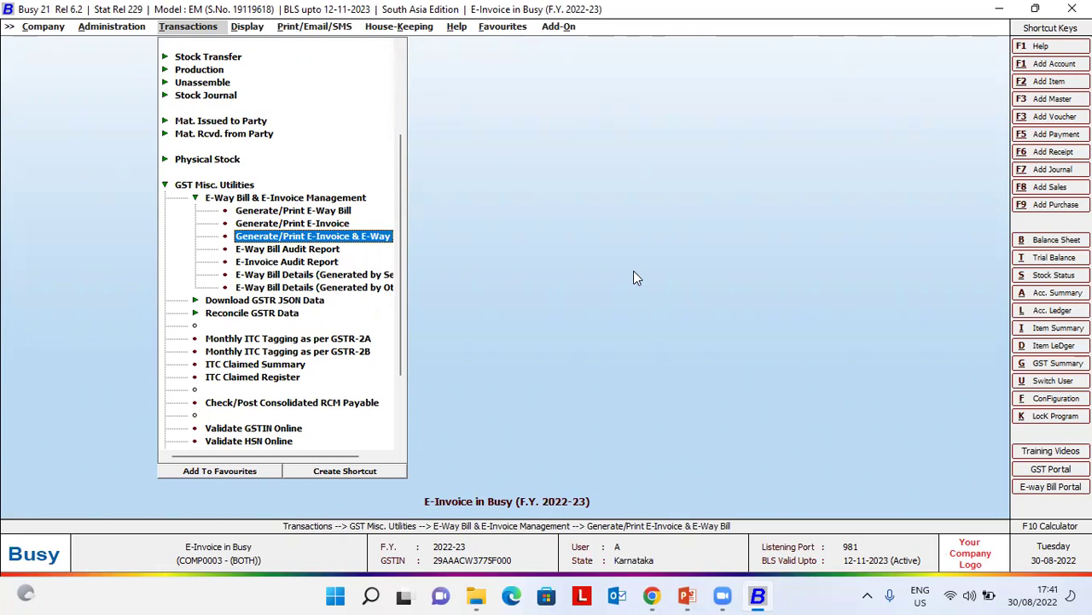
key(Return)
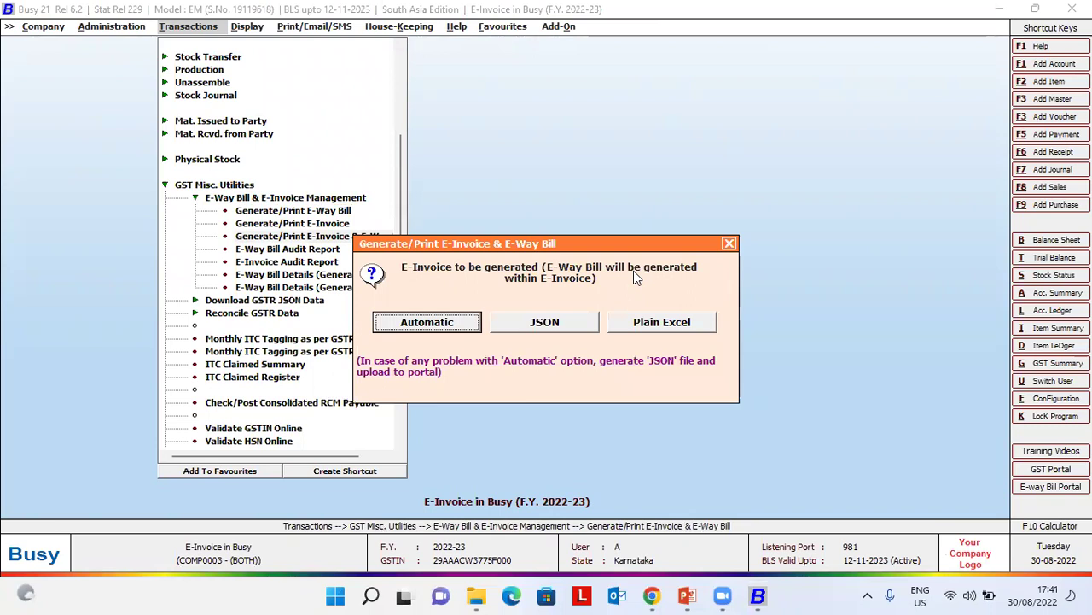
key(Return)
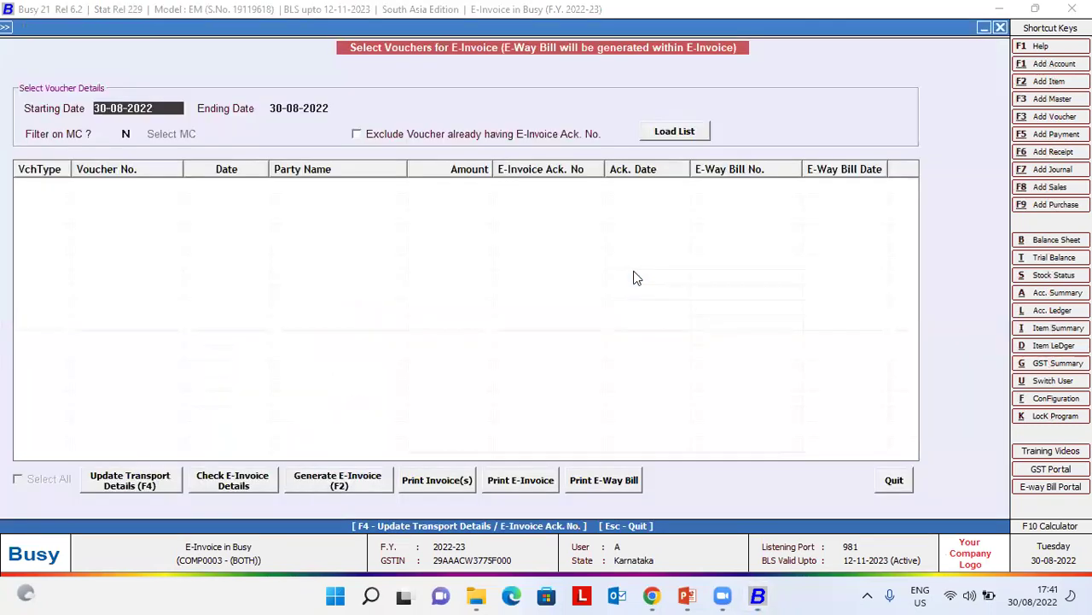
Load the vouchers dated 30-08-2022 and mark sales vouchers BJG/11/22-23 and BJG/12/22-23 for e-invoicing.
key(Return)
key(Return)
key(Return)
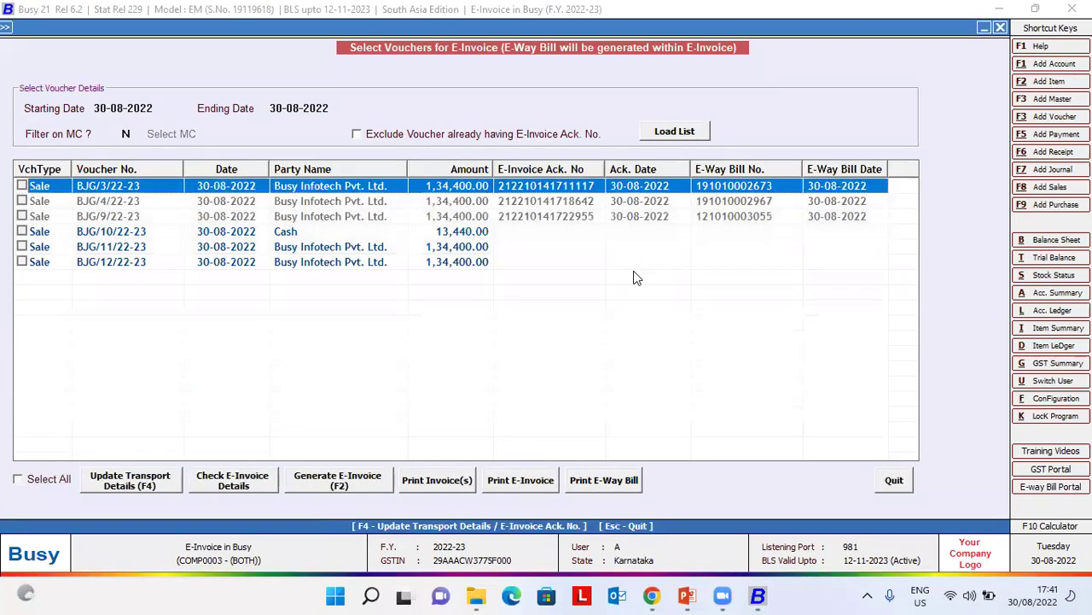
key(Down)
key(Down)
key(Down)
key(Down)
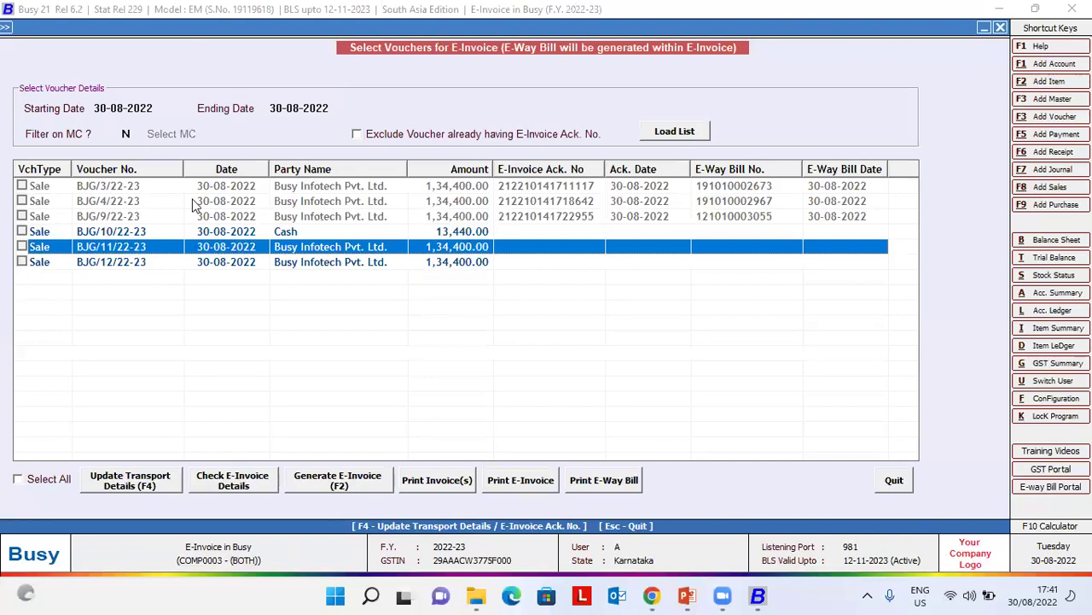
key(space)
Start e-invoice generation for the marked vouchers, accept the default generation options, and check for possible errors.
click(310, 483)
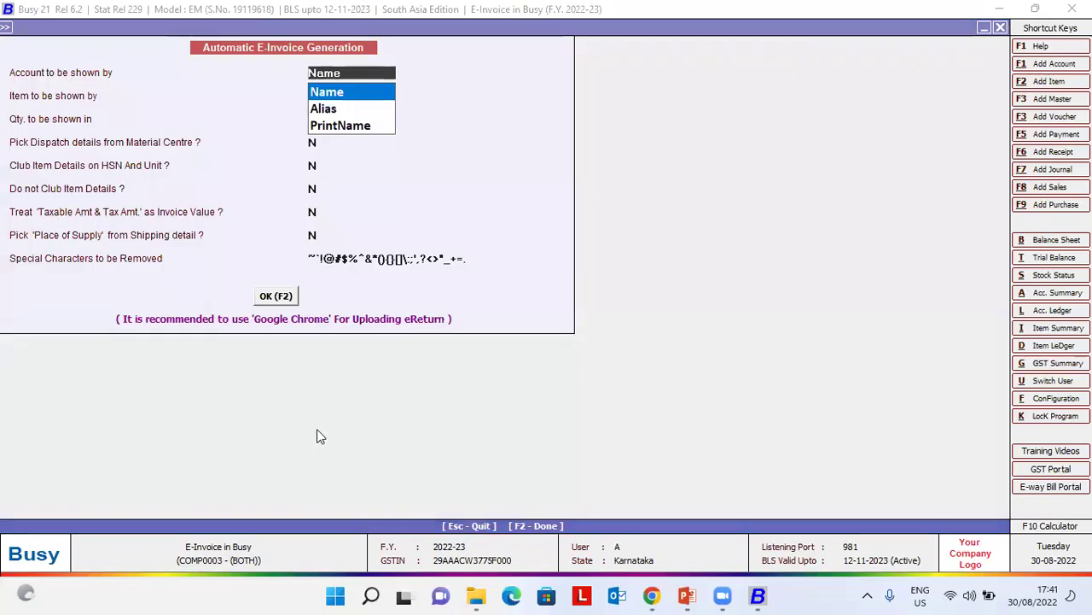
key(Return)
key(Return)
key(Return)
key(Return)
key(Return)
key(Return)
key(Return)
key(Return)
key(Return)
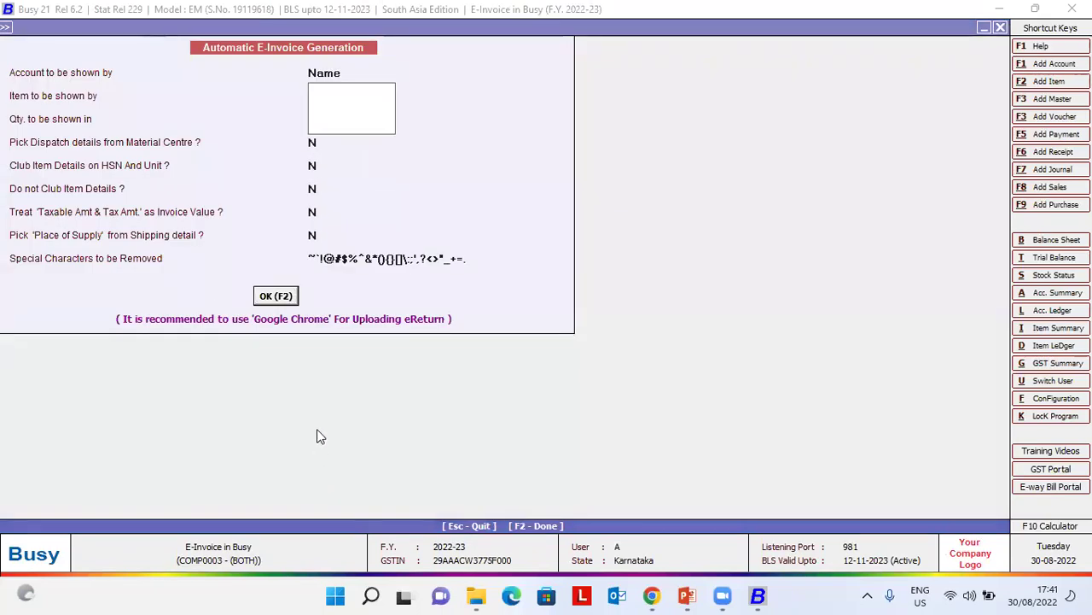
key(Return)
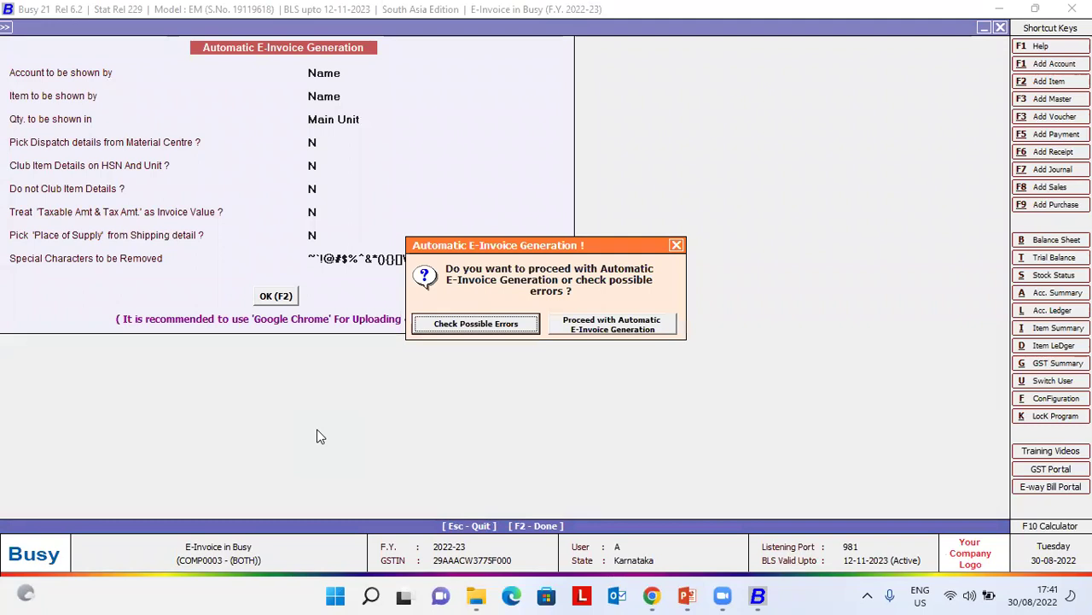
key(Return)
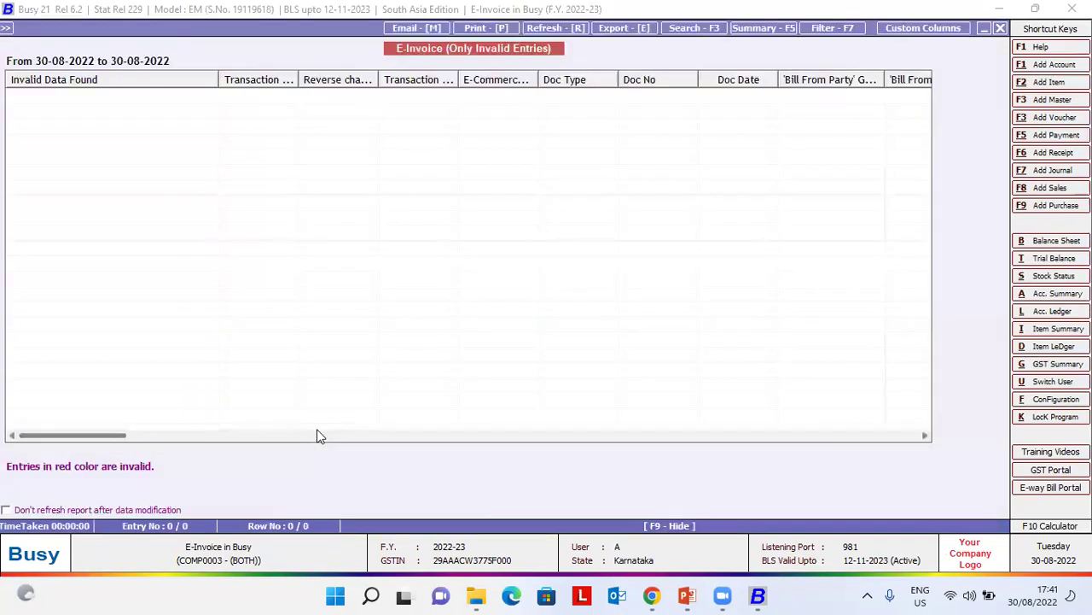
Leave the invalid entries report and proceed with Automatic E-Invoice Generation.
key(Escape)
key(Right)
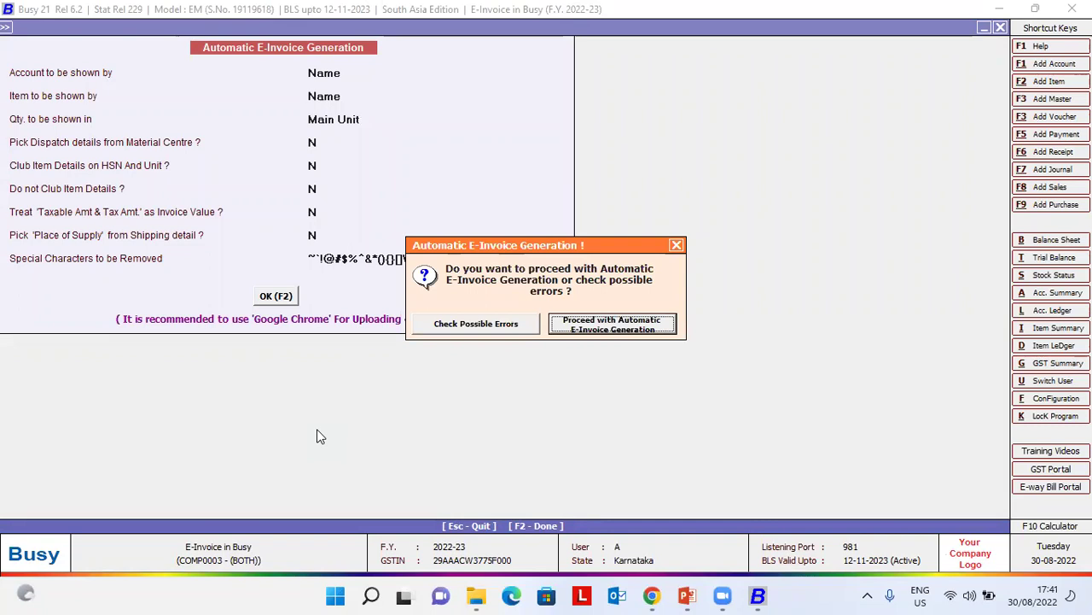
key(Return)
key(Return)
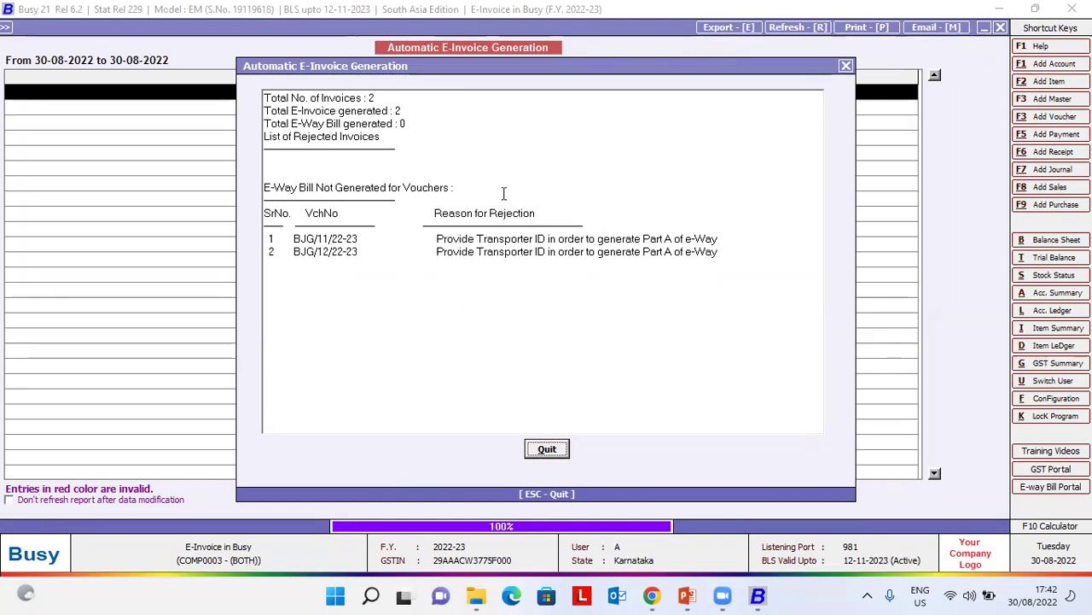
Examine the generation summary's totals for invoices, e-invoices and E-Way Bills.
drag(393, 98, 258, 97)
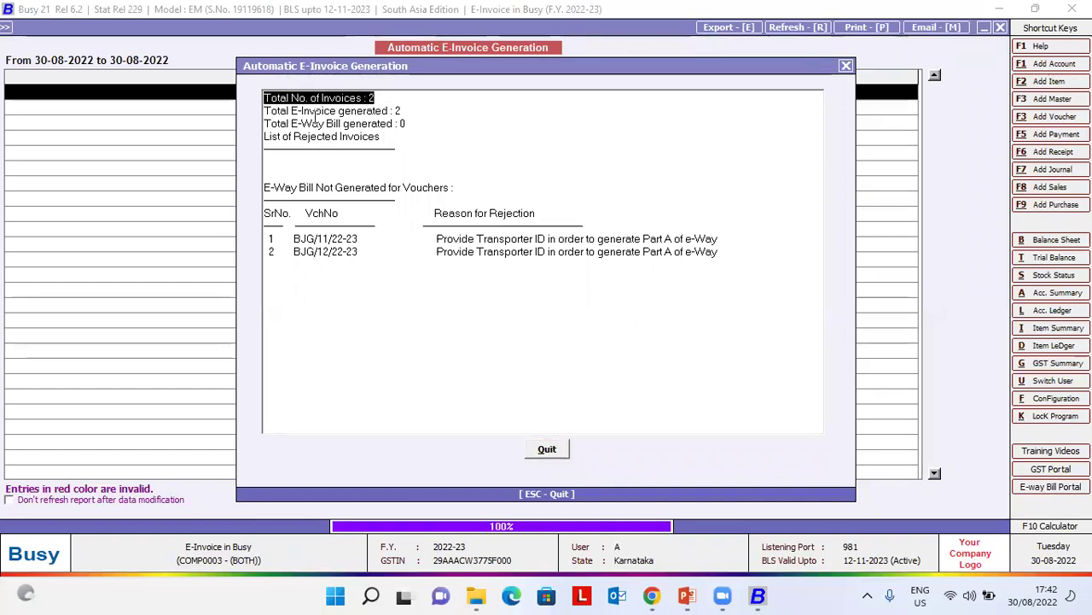
drag(402, 111, 258, 108)
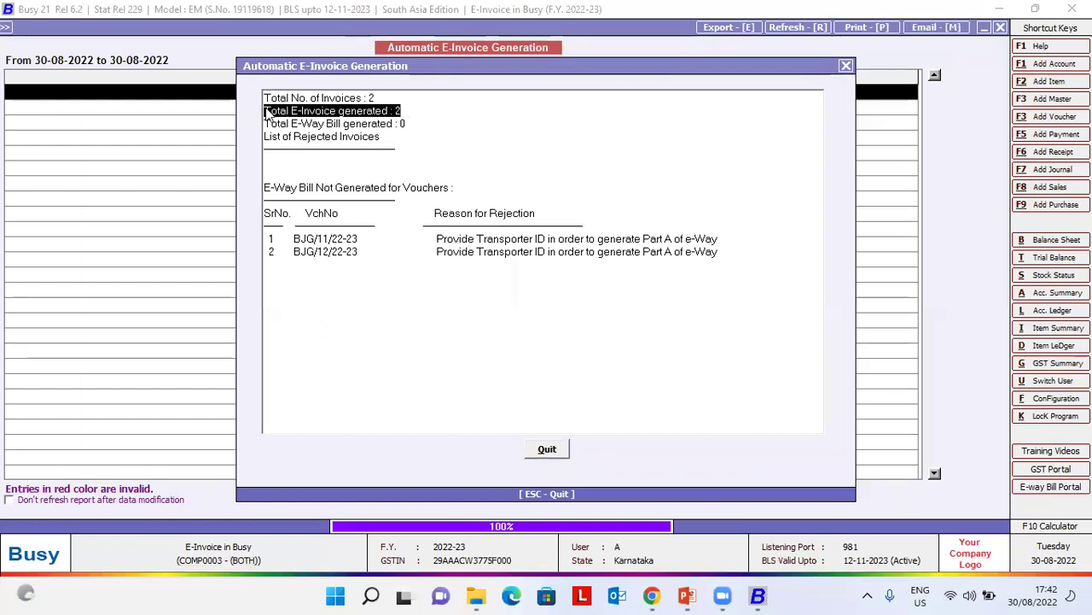
drag(405, 125, 244, 125)
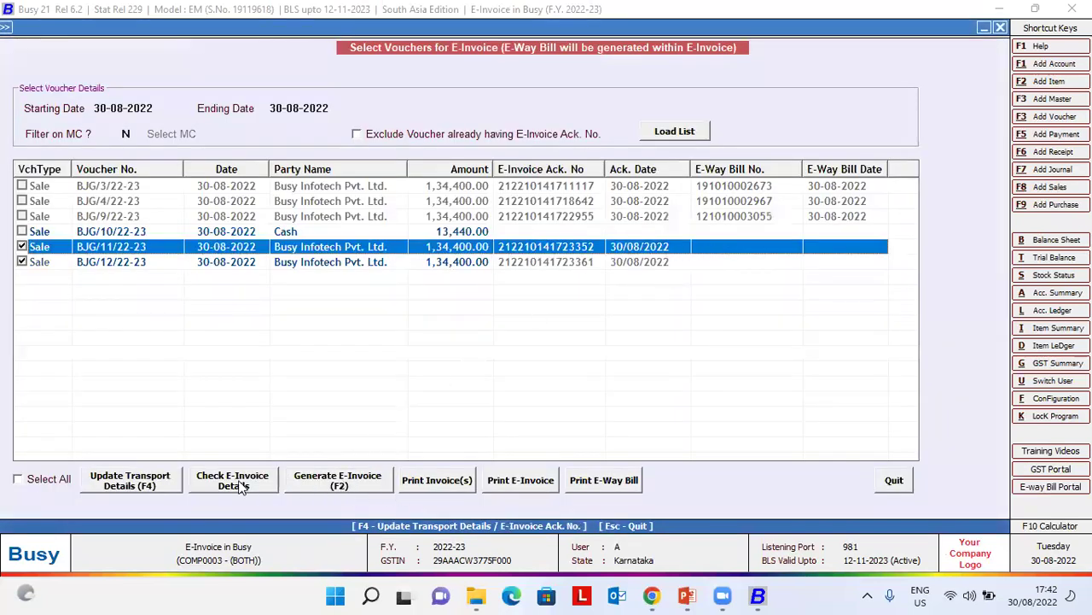
Submit the transport details of voucher BJG/11/22-23 with transporter SELF and start printing its E-Way Bill.
click(162, 489)
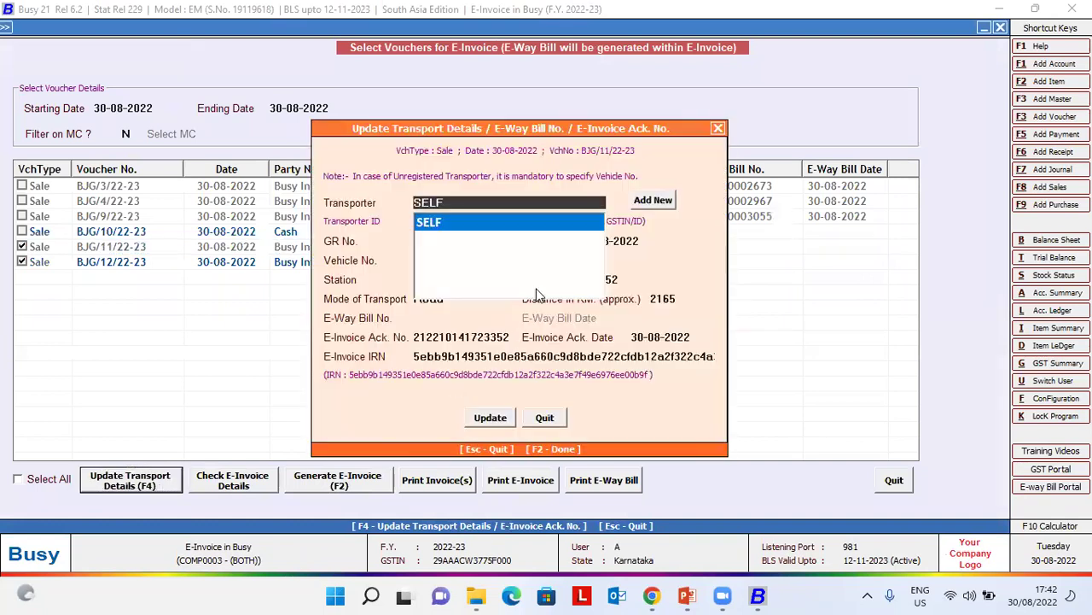
key(Return)
key(Return)
key(Return)
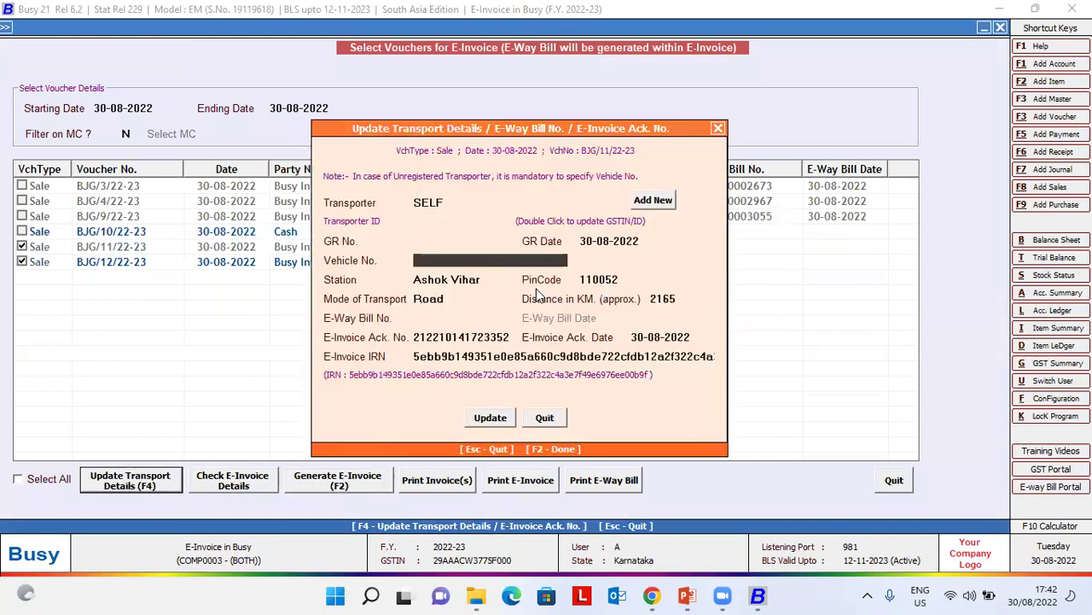
key(space)
key(Down)
key(Down)
key(Return)
key(F2)
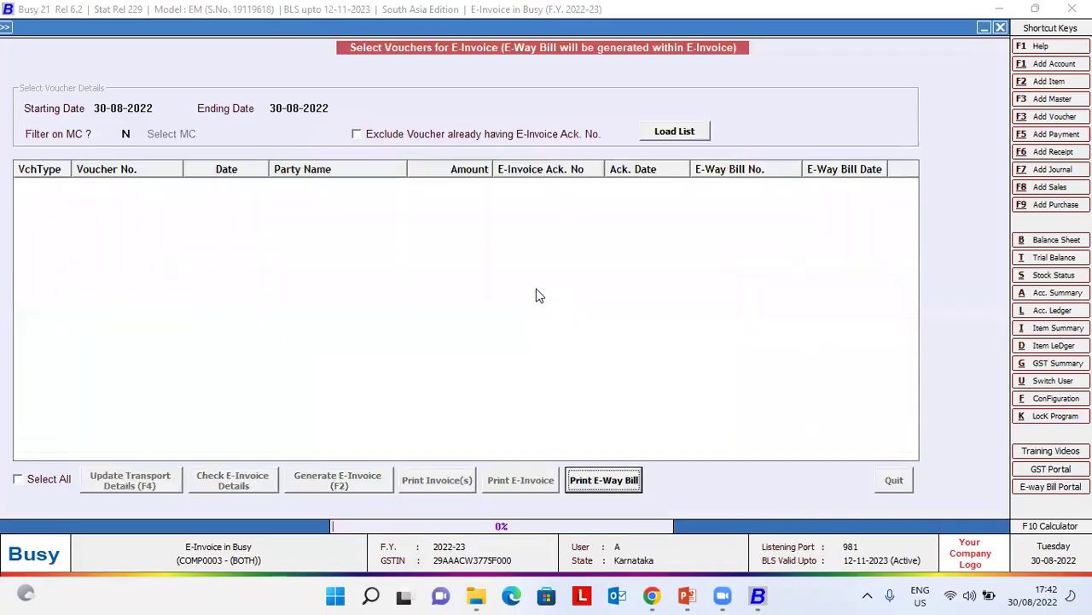
key(Return)
key(Return)
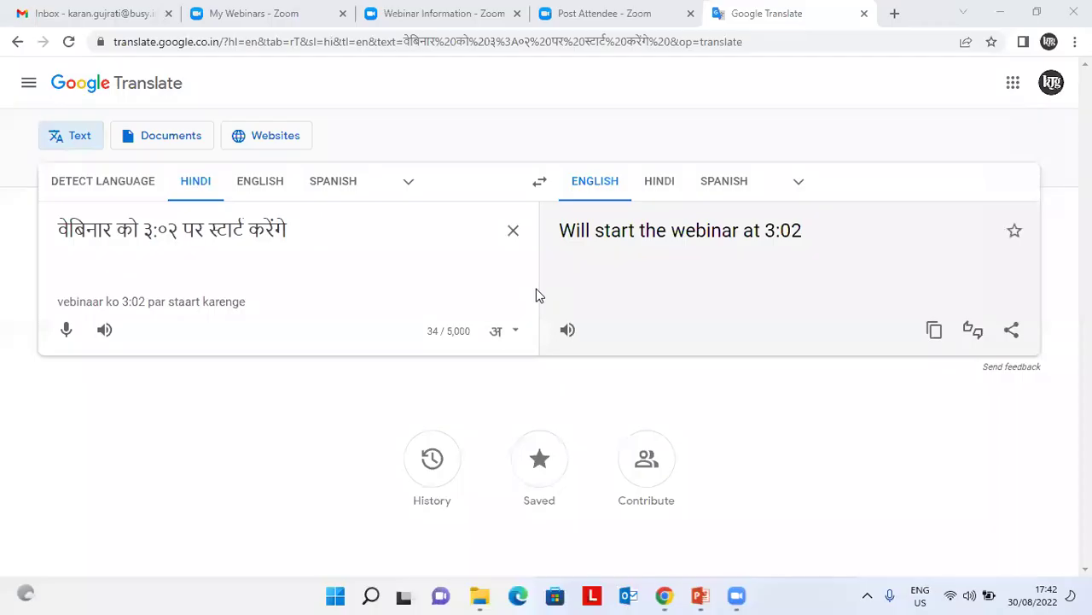
Show the desktop and relaunch Busy 21 from the BUSY folder.
key(super+d)
double_click(51, 189)
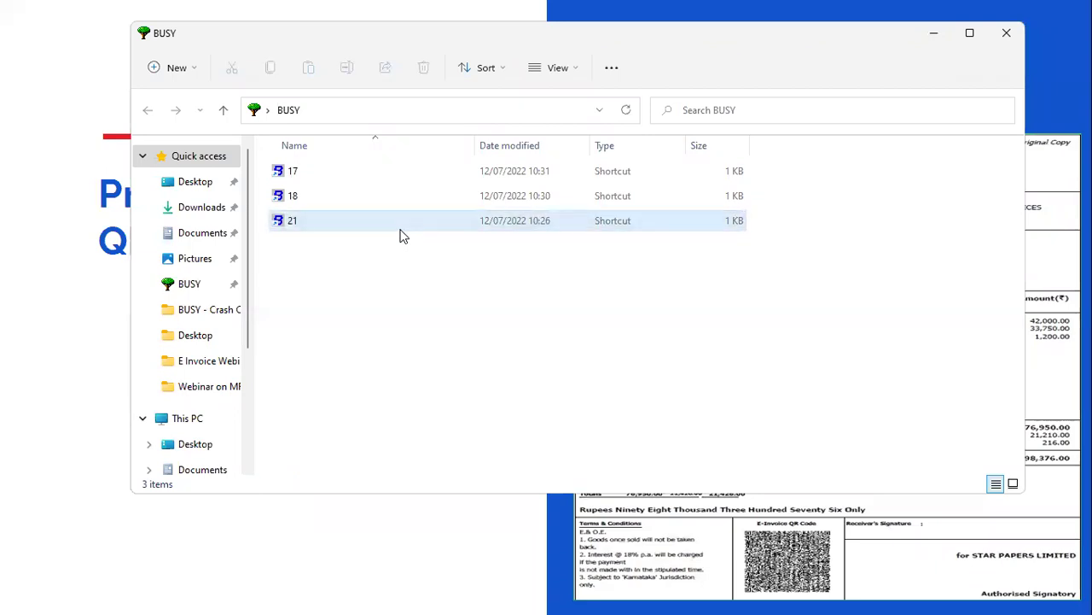
double_click(402, 225)
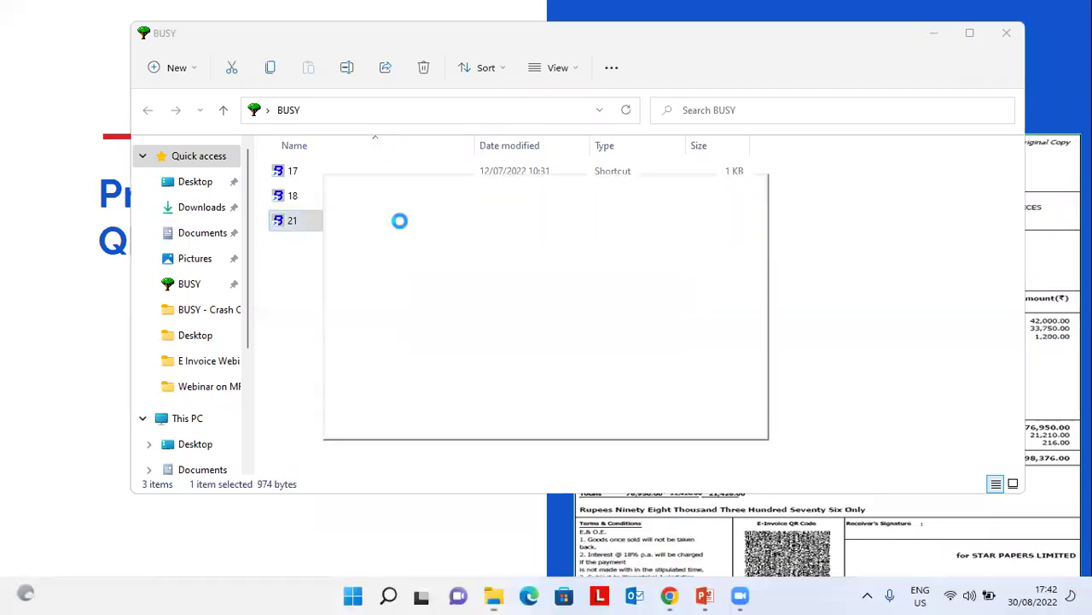
key(Return)
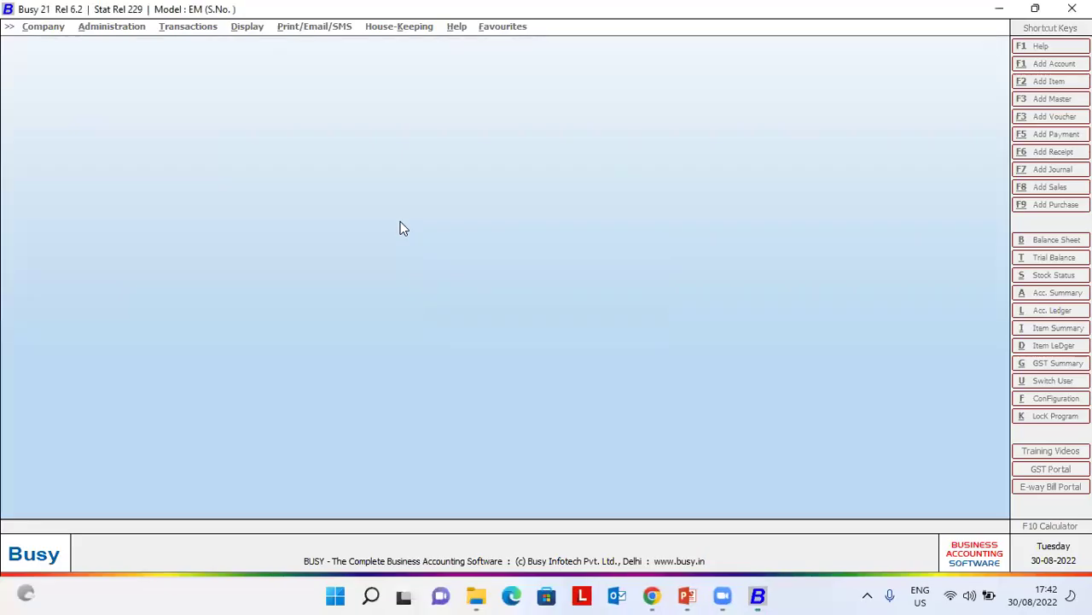
Open the company E-Invoice in Busy and log in with the user name.
key(Return)
key(Return)
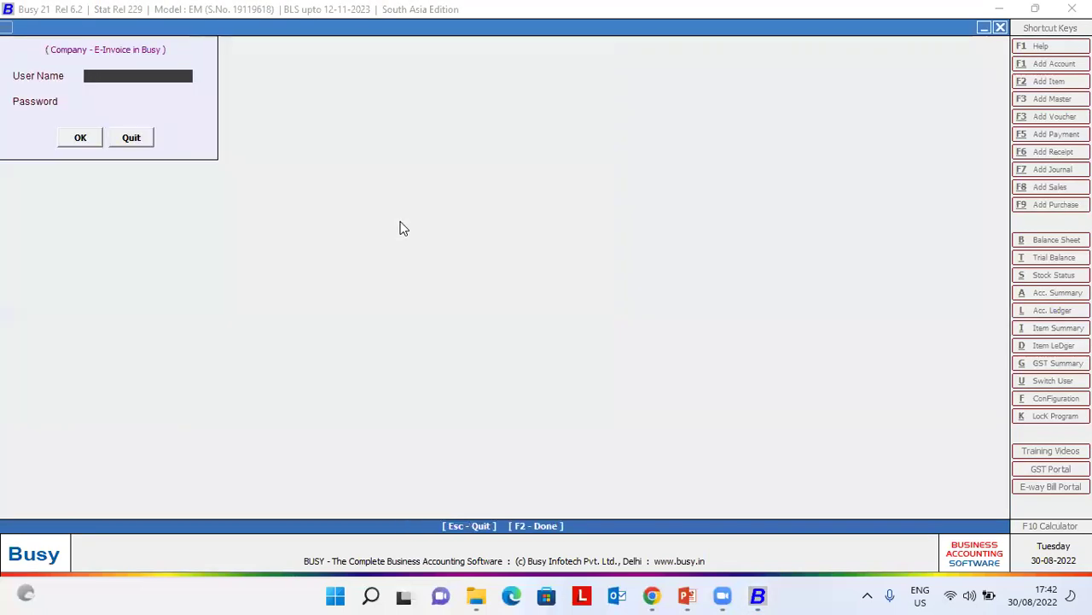
text(A)
key(Return)
key(Return)
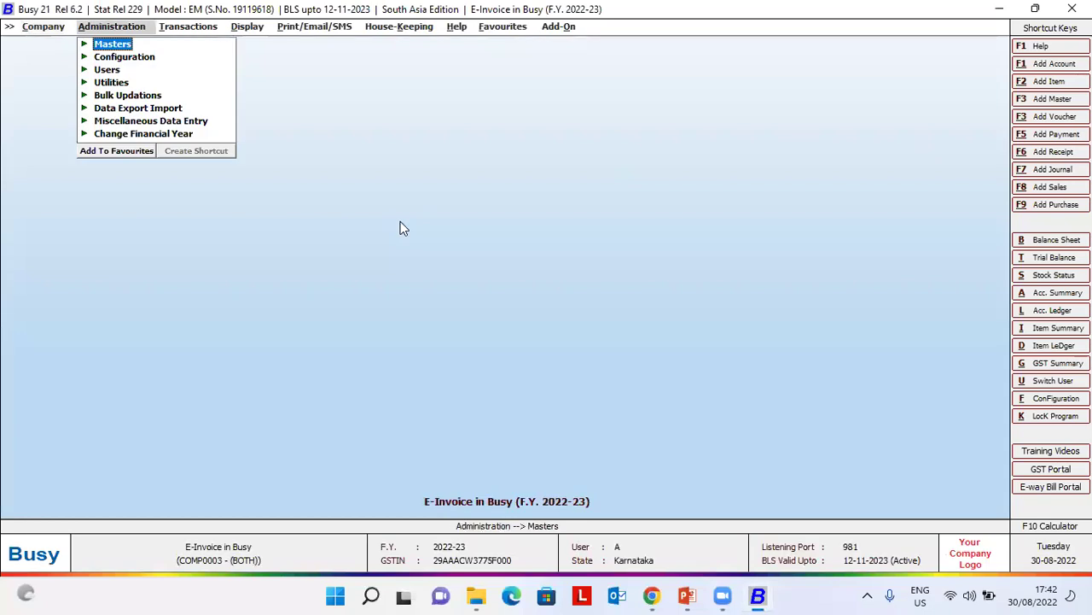
Review the E-Way Bill & E-Invoice Management options within GST Misc. Utilities and leave them.
key(Right)
key(Down)
key(Down)
key(Down)
key(Down)
key(Down)
key(Down)
key(Down)
key(Down)
key(Down)
key(Down)
key(Down)
key(Down)
key(Down)
key(Down)
key(Down)
key(Down)
key(Down)
key(Return)
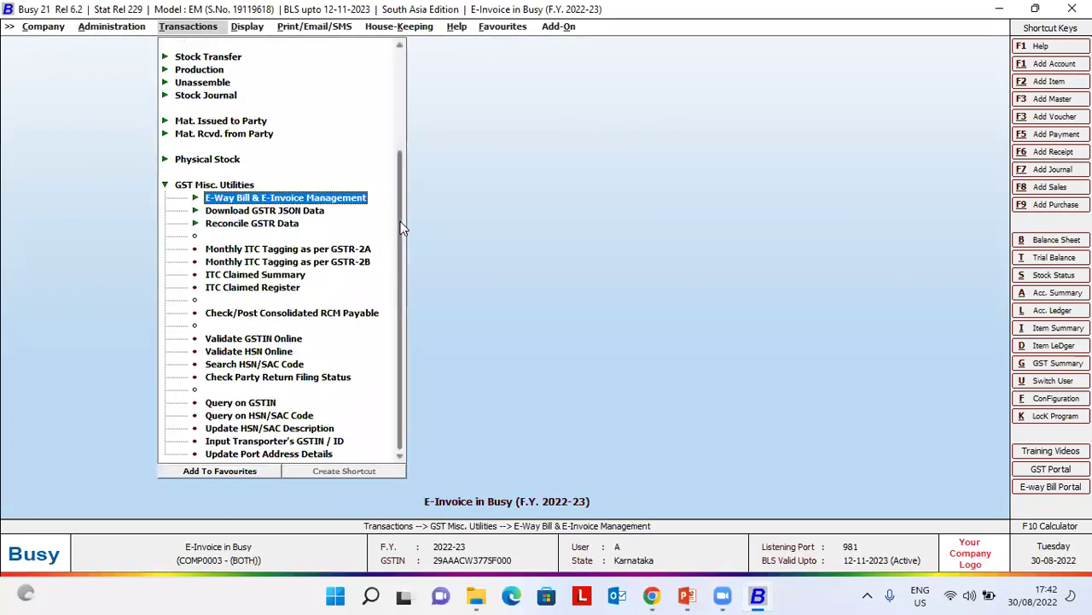
key(Return)
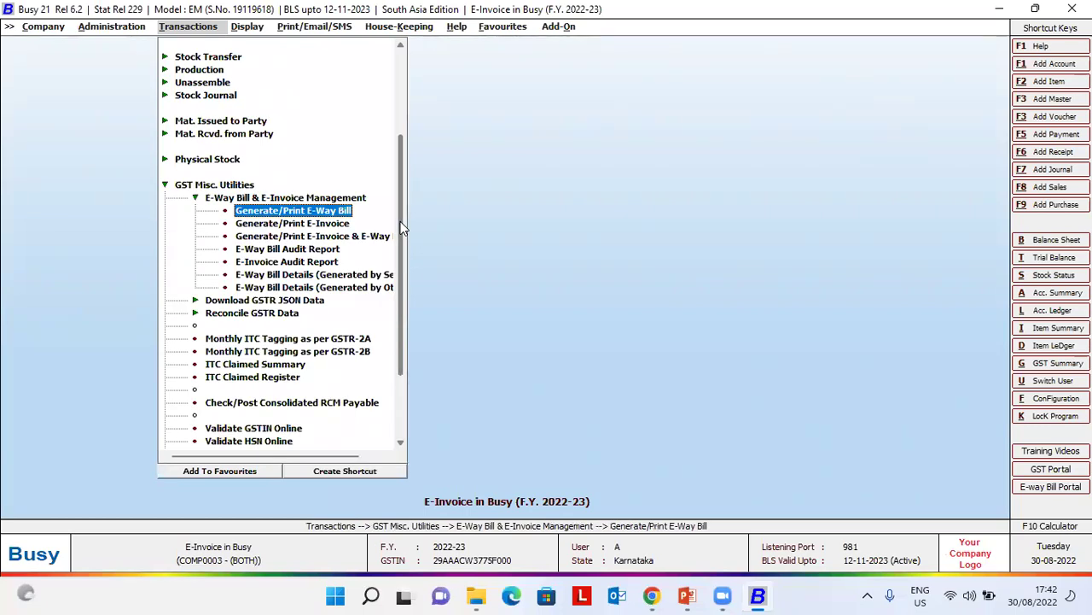
key(Escape)
key(Escape)
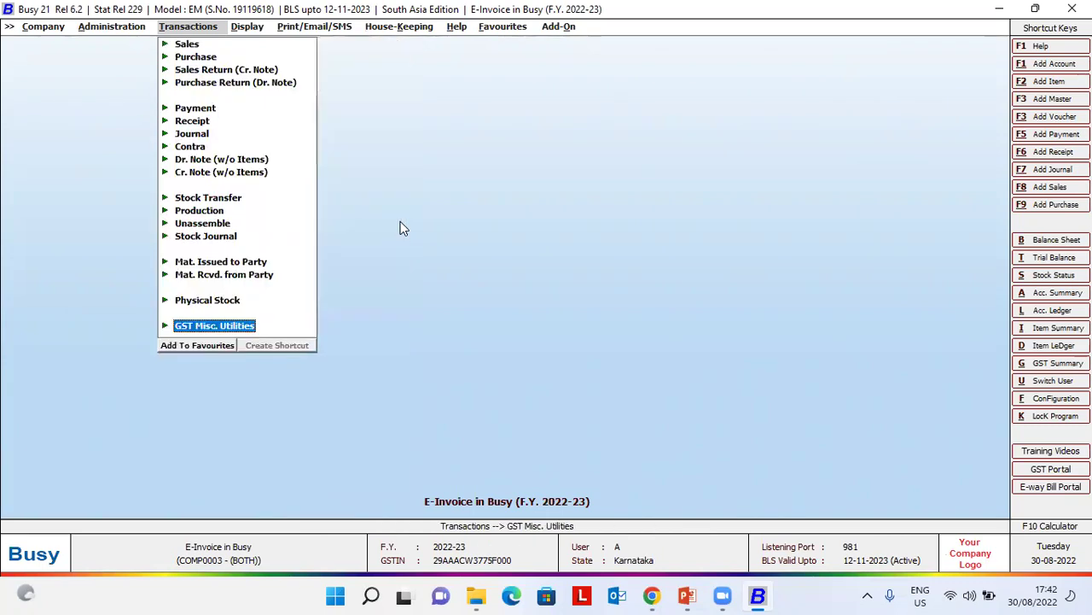
key(Escape)
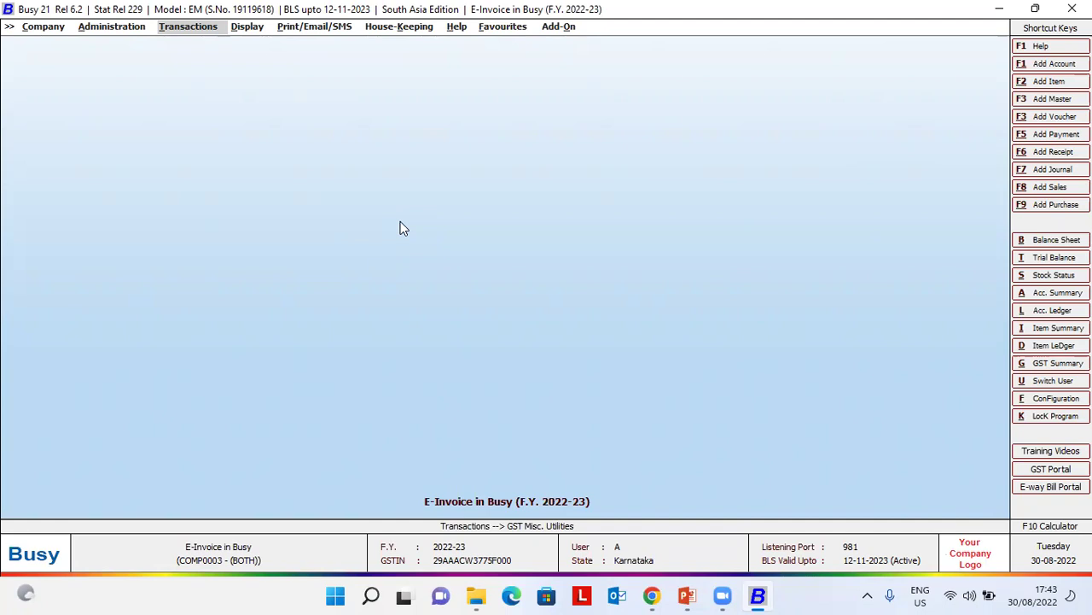
Open the company's details for editing, check them, and leave without making changes.
key(Left)
key(Left)
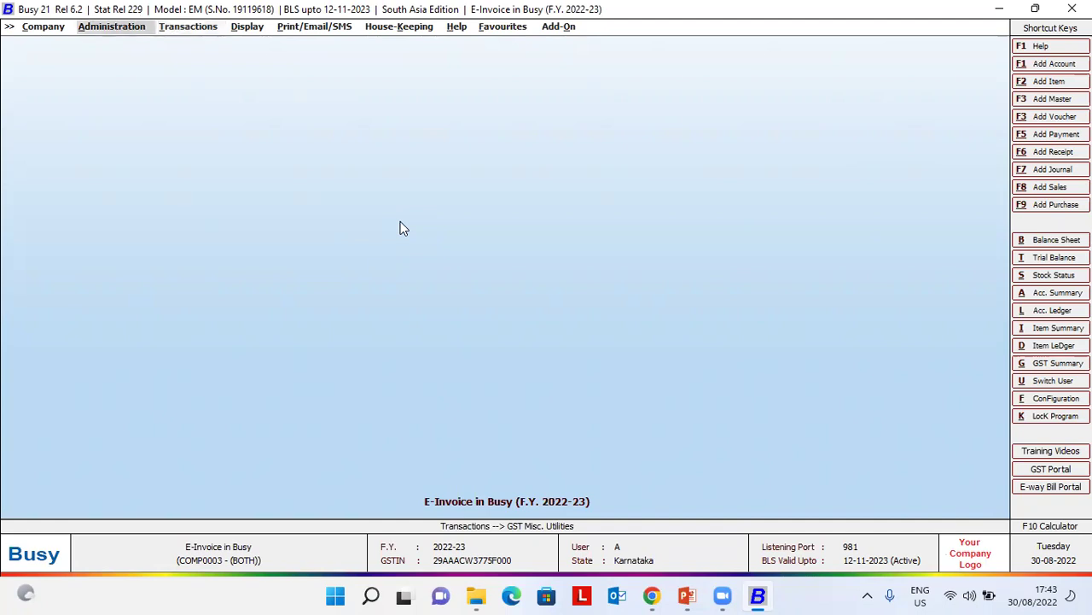
key(Return)
key(Down)
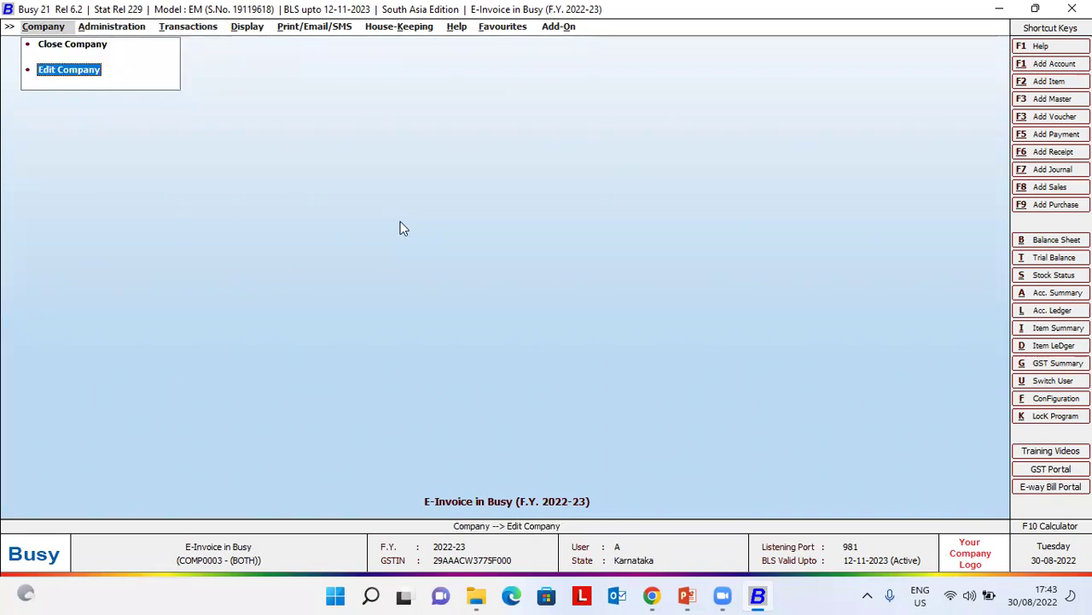
key(Return)
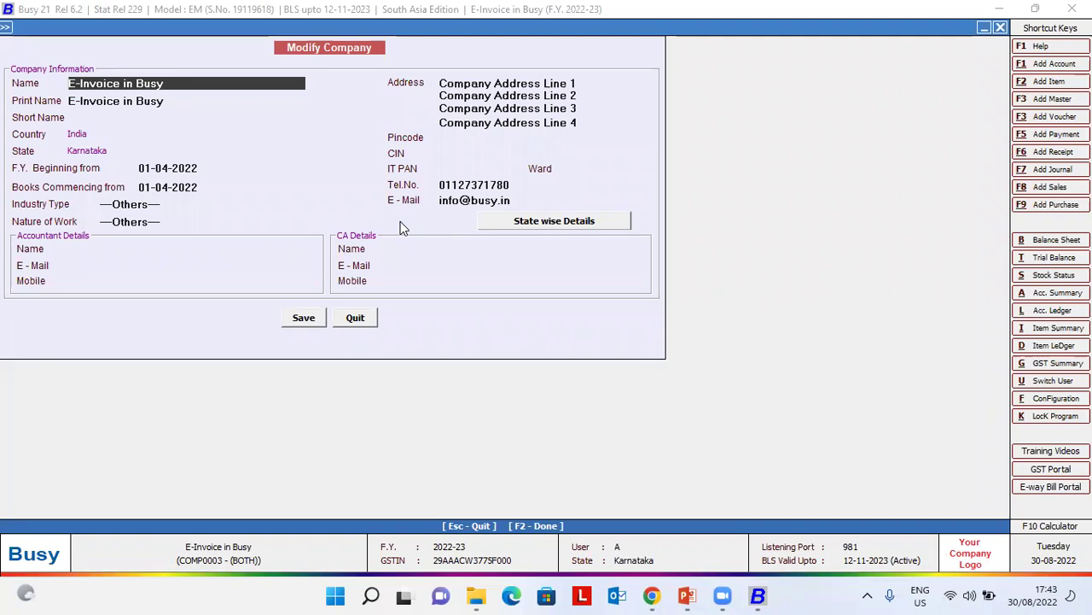
key(Escape)
Open the GST / VAT settings in the Features / Options configuration.
key(Right)
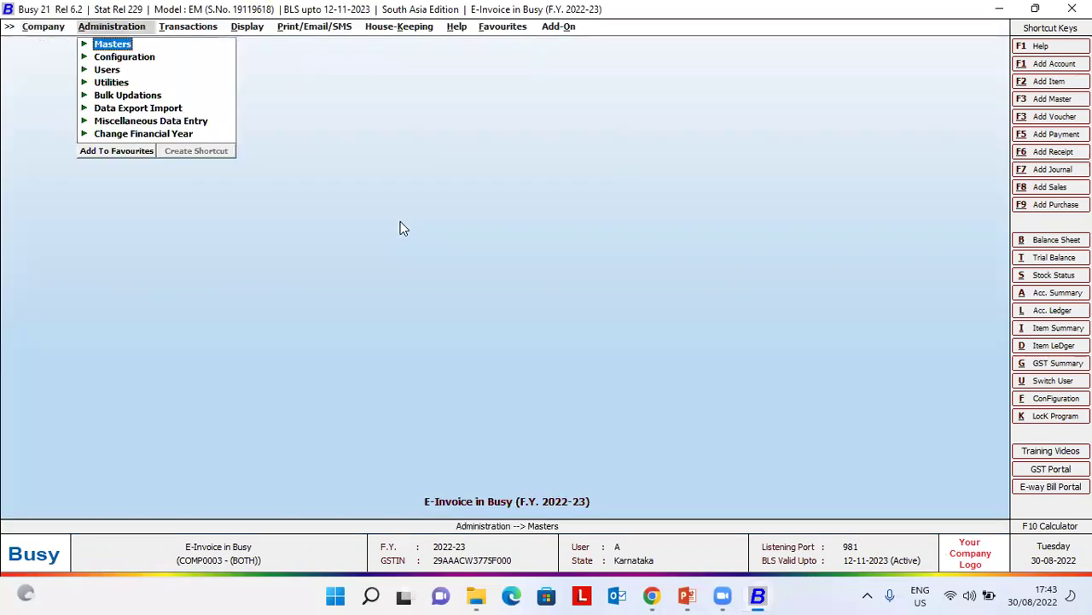
key(Down)
key(Return)
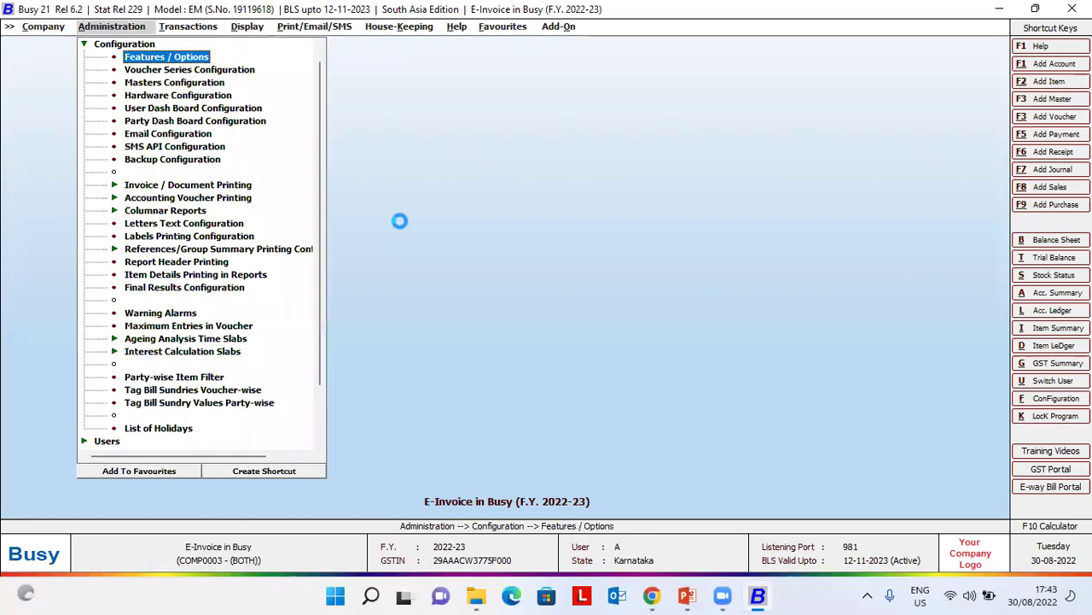
key(Return)
key(Down)
key(Down)
key(Down)
key(Down)
key(Return)
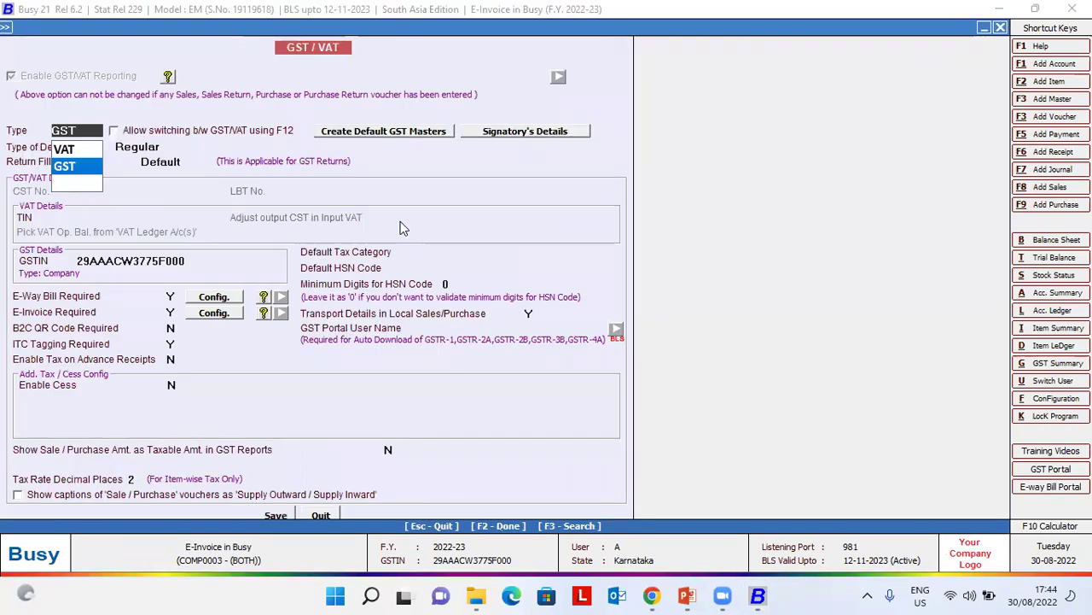
Examine the E-Invoice Configuration's place, PIN code and GSP credential fields, and leave the GST / VAT settings.
click(214, 313)
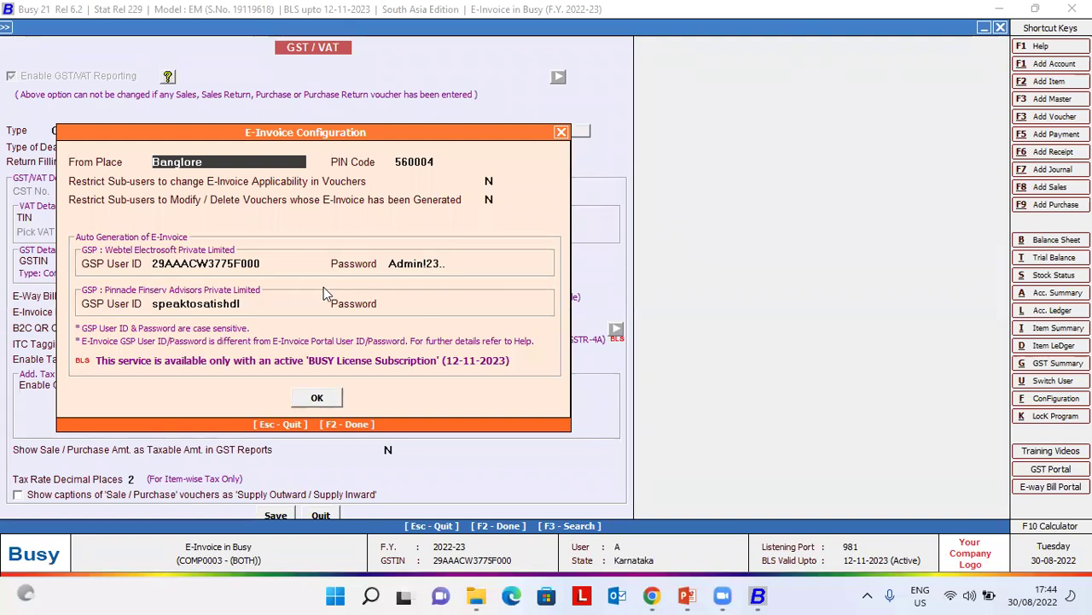
click(318, 398)
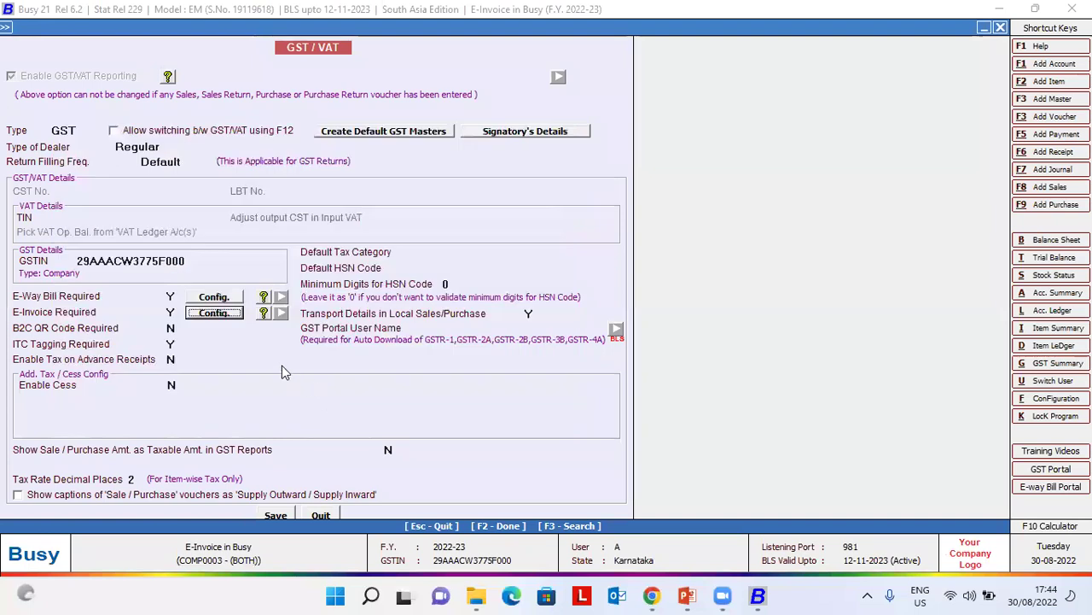
key(Escape)
key(Escape)
Open the Busy Infotech Pvt. Ltd. account master for modification.
key(Up)
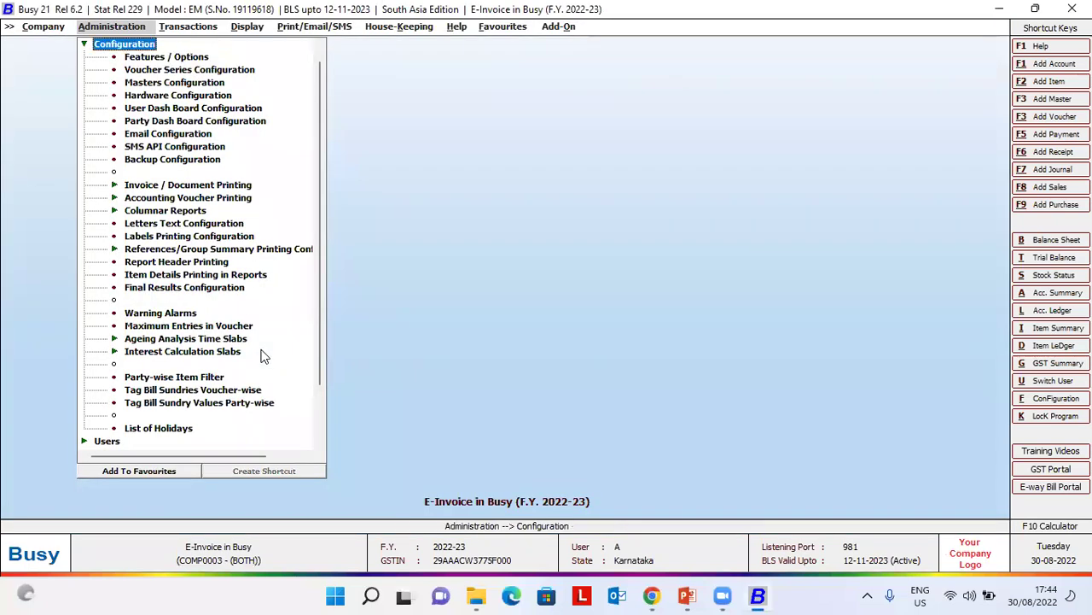
key(Up)
key(Return)
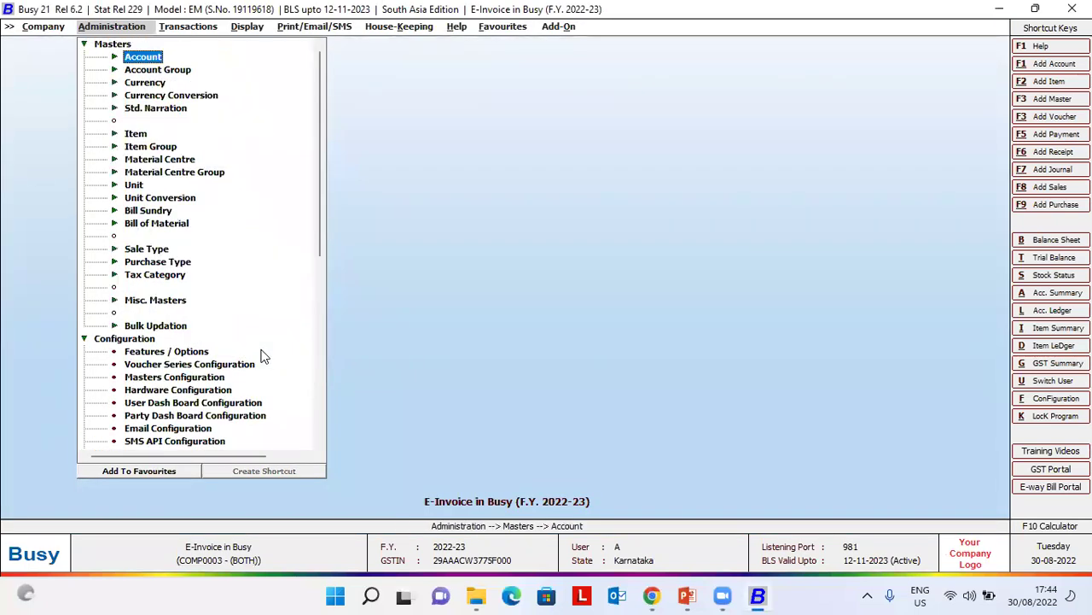
key(Return)
key(Down)
key(Return)
text(busy)
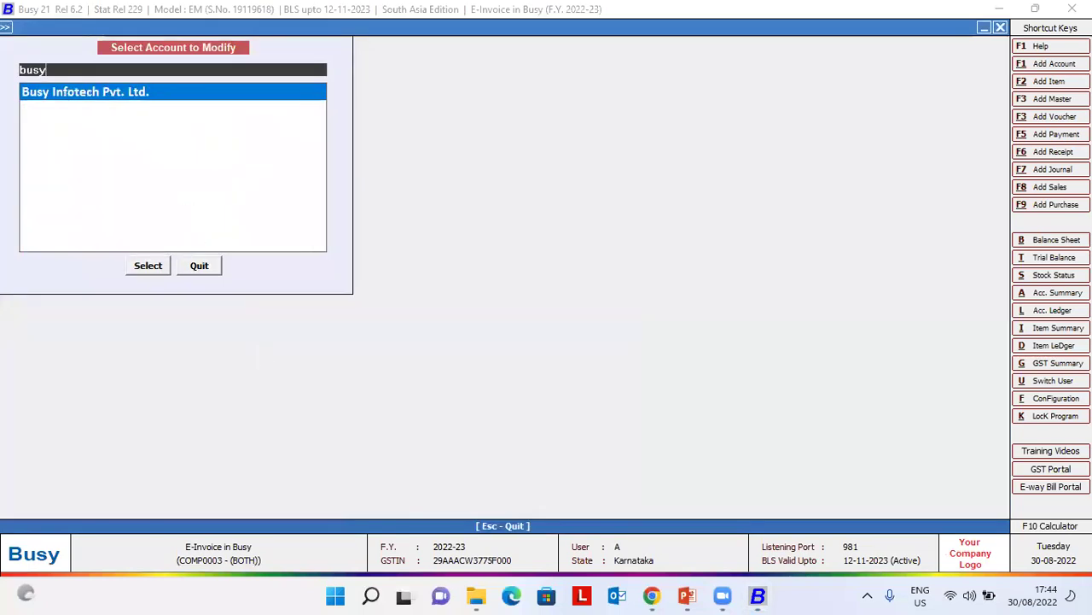
key(Return)
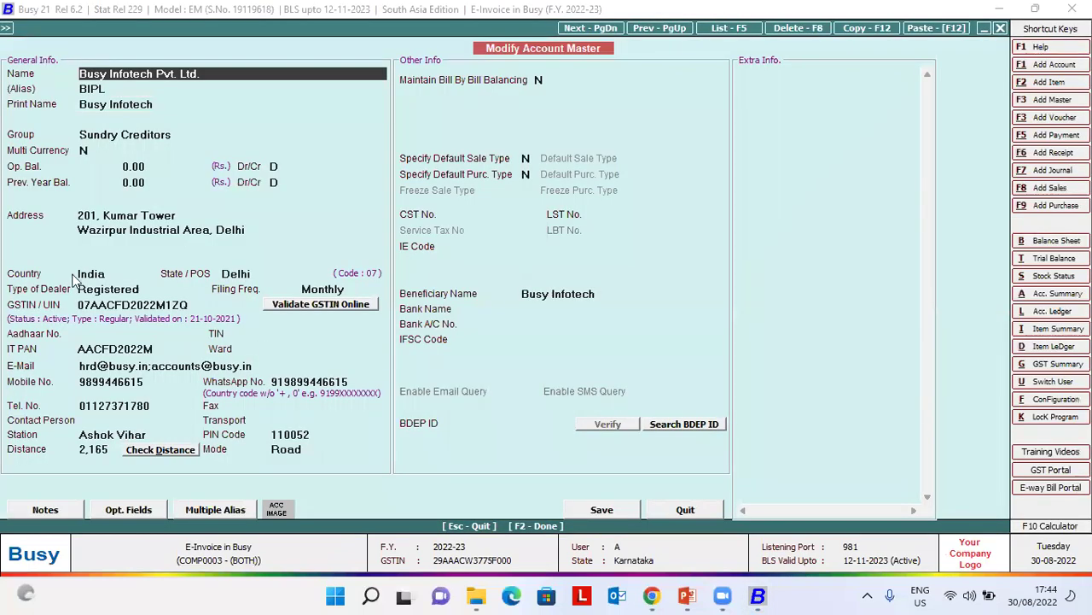
Examine the account's address, GSTIN, station, PIN code and transport mode fields, and leave the account master without making changes.
click(187, 218)
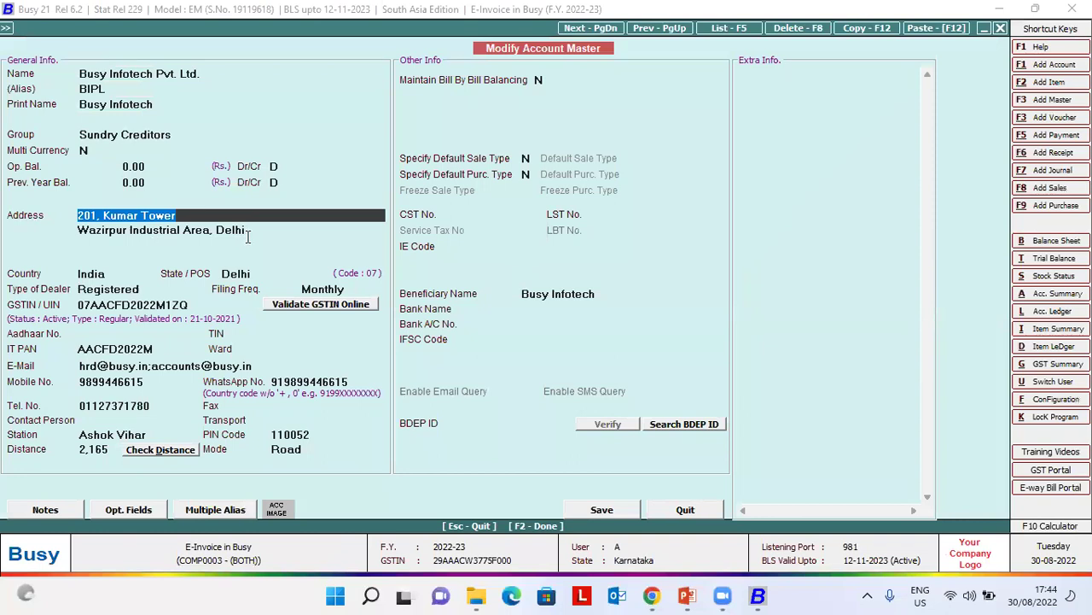
key(Return)
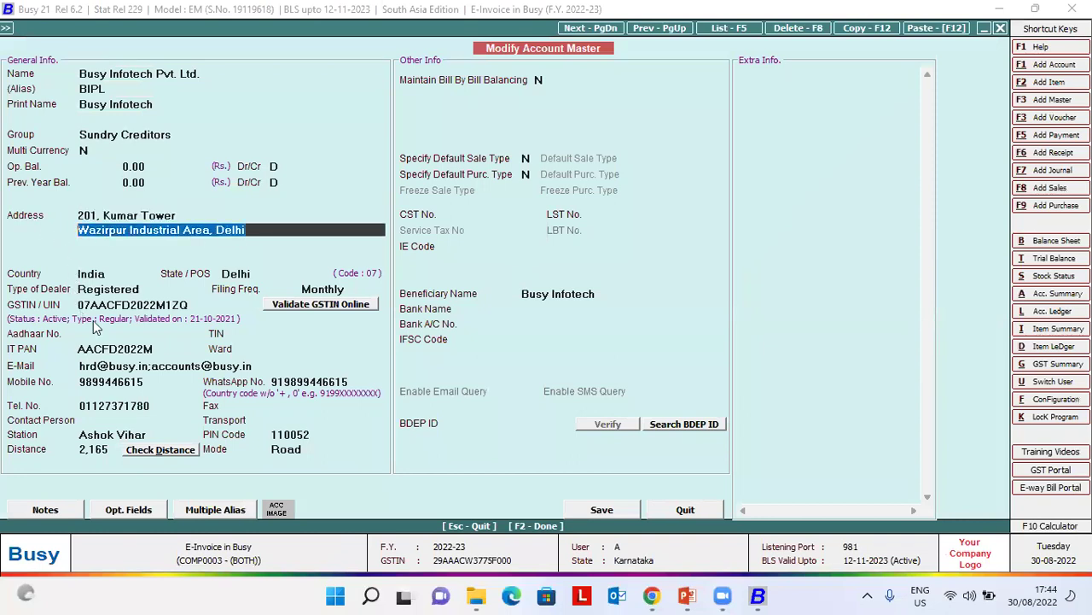
click(204, 304)
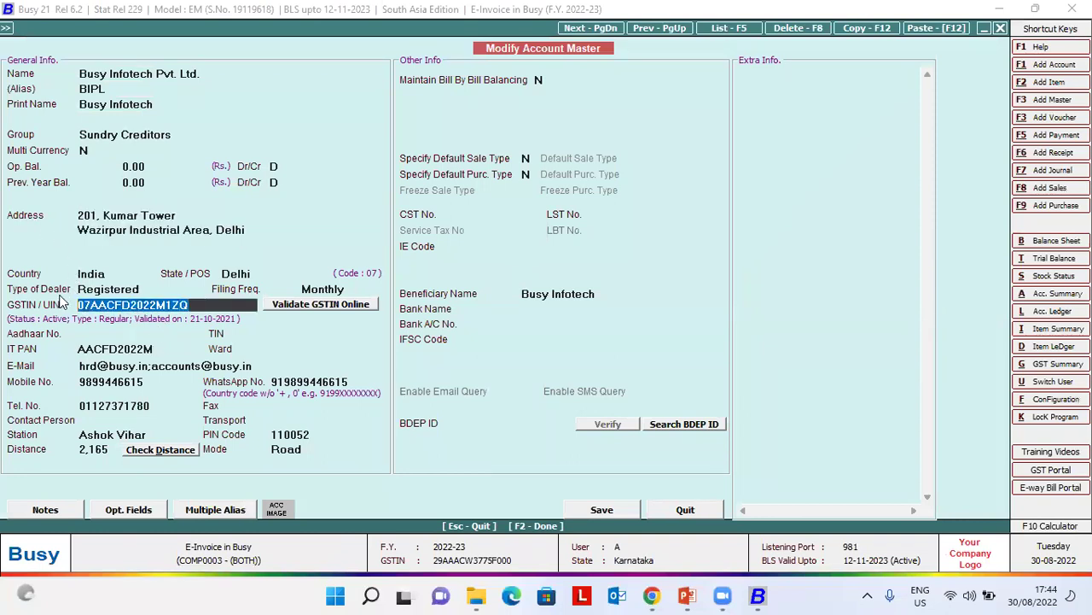
click(150, 435)
click(340, 446)
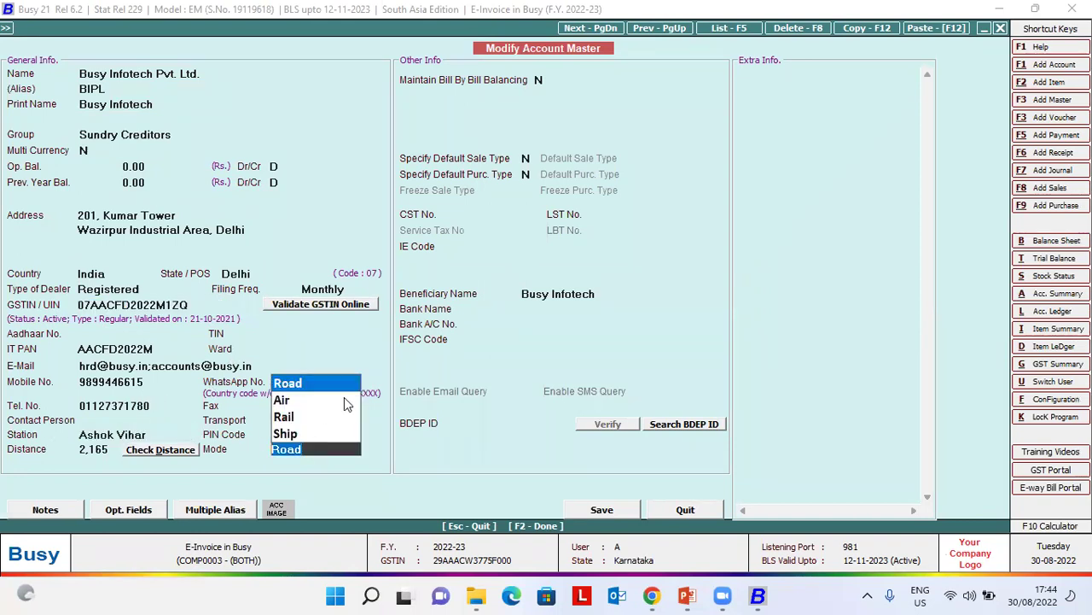
key(Escape)
click(311, 434)
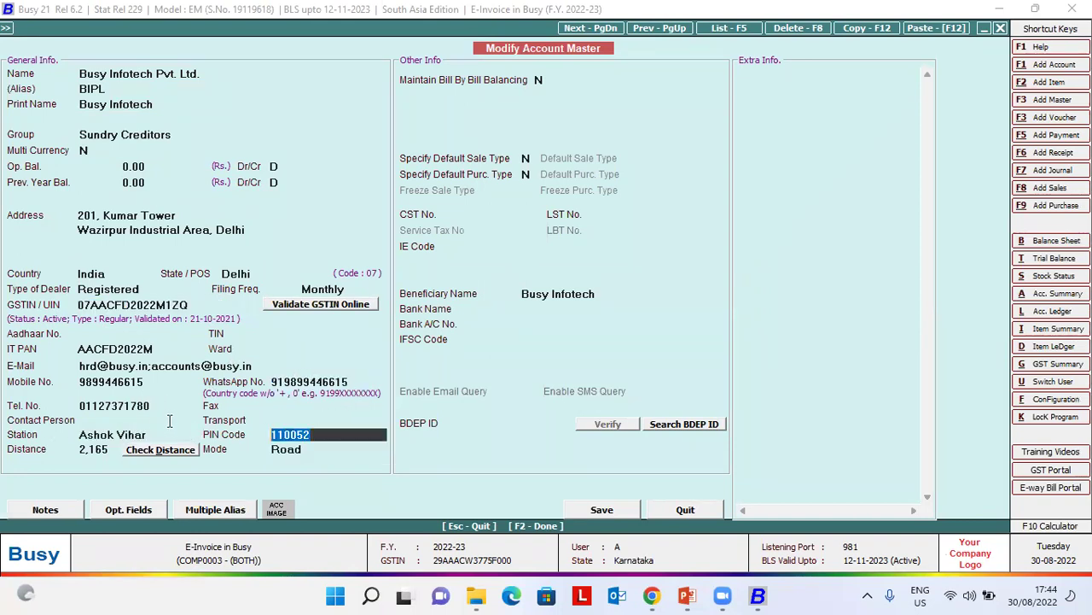
key(Escape)
click(190, 265)
key(Escape)
Open the Main Store material centre for modification, check its address, place and PIN code details, and leave without making changes.
key(Down)
key(Down)
key(Return)
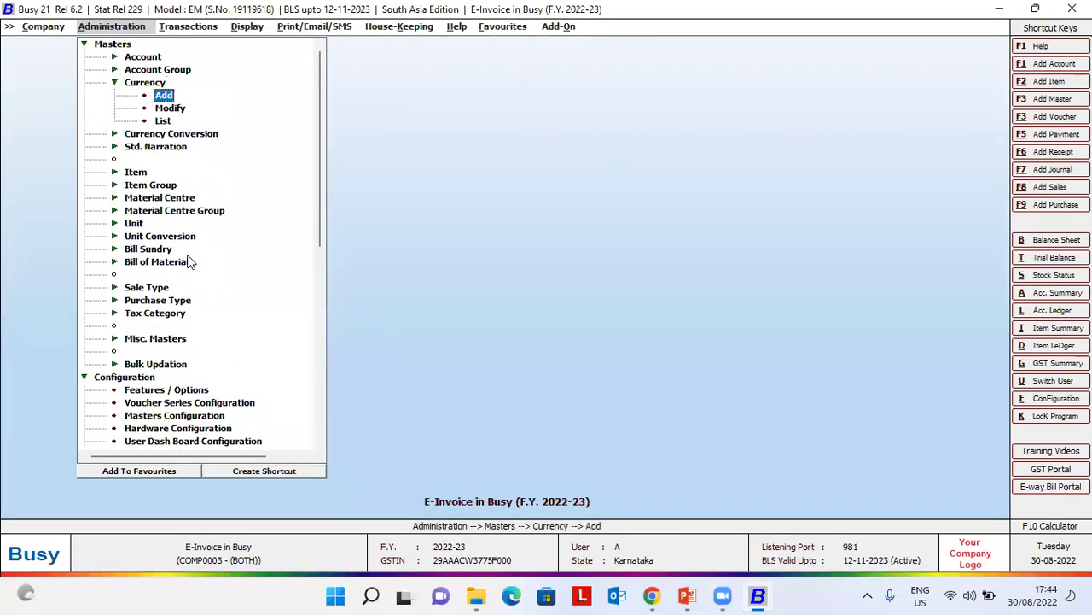
key(Escape)
key(Down)
key(Down)
key(Down)
key(Down)
key(Down)
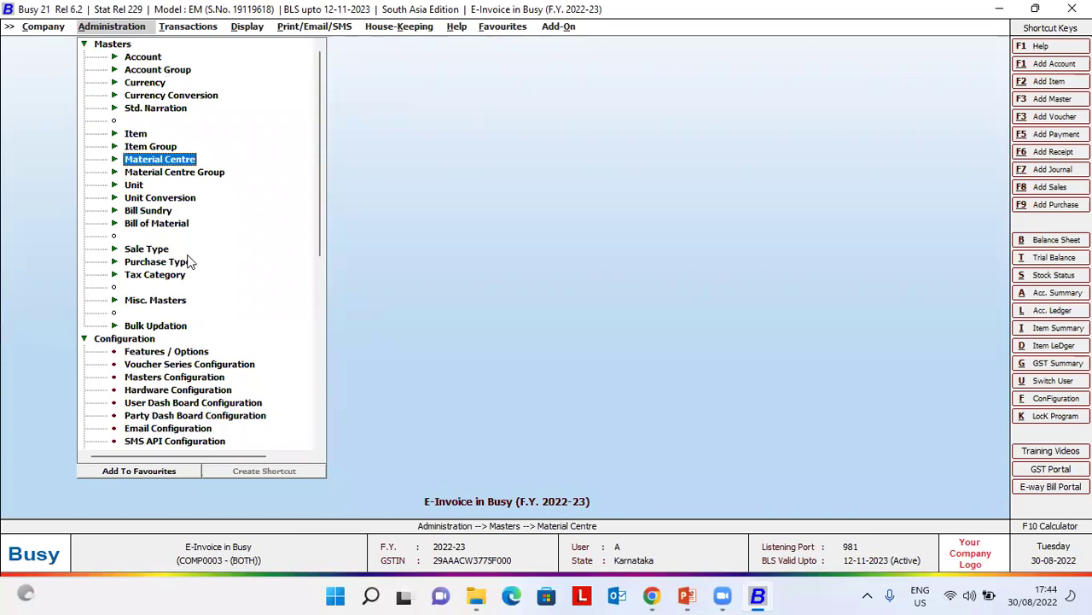
key(Return)
key(Down)
key(Return)
key(Return)
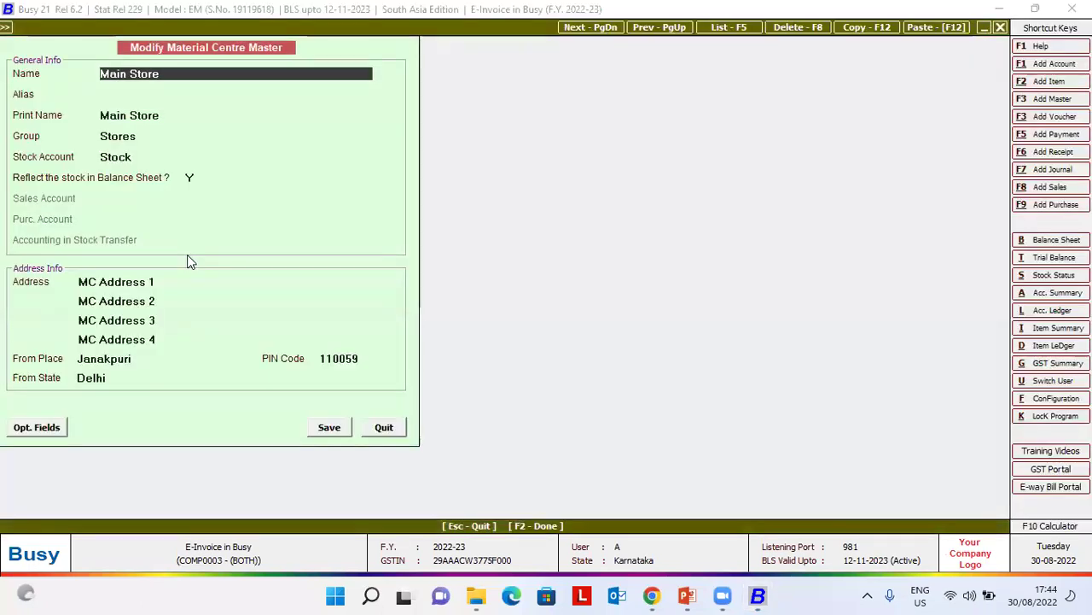
key(Escape)
key(Escape)
Open the Box unit master for modification.
key(Down)
key(Down)
key(Down)
key(Return)
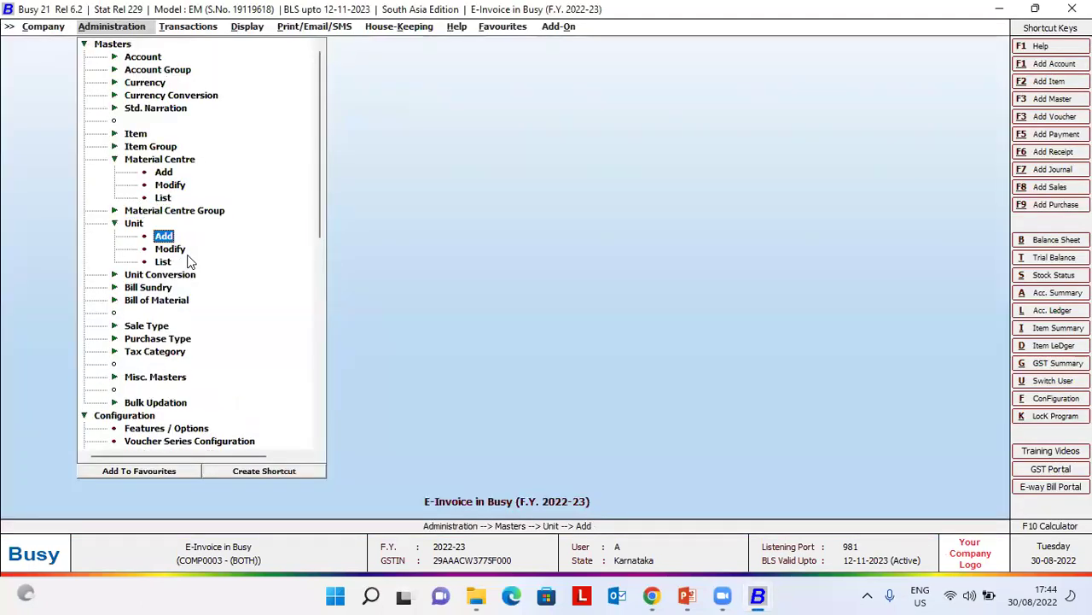
key(Down)
key(Return)
key(Return)
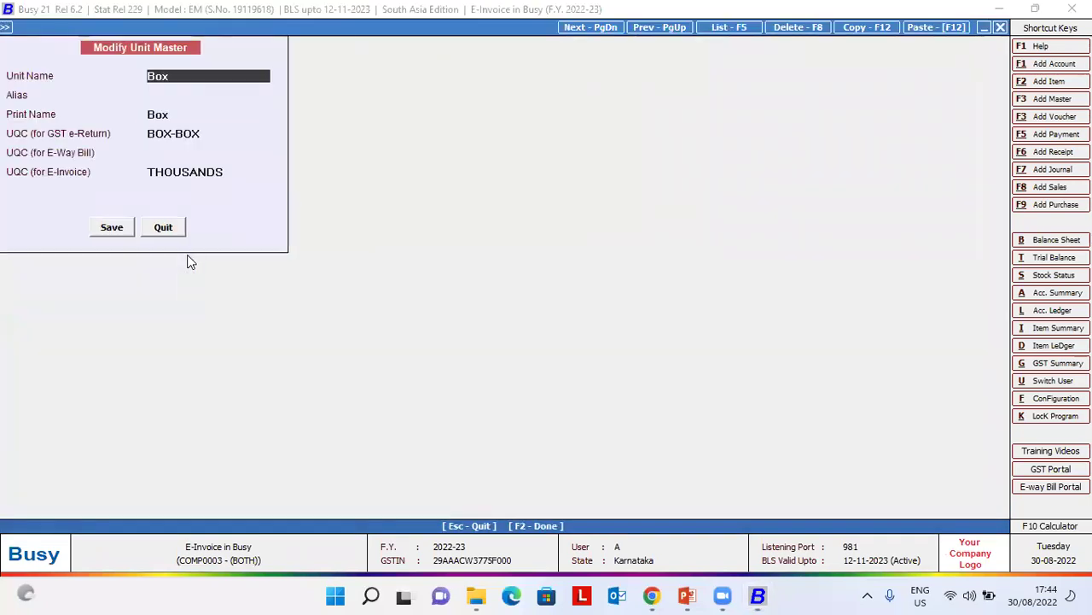
Go through the Box unit's UQC fields for GST e-Return, E-Way Bill and E-Invoice, and quit without saving.
key(Return)
key(Return)
key(Return)
key(Return)
key(Return)
key(Return)
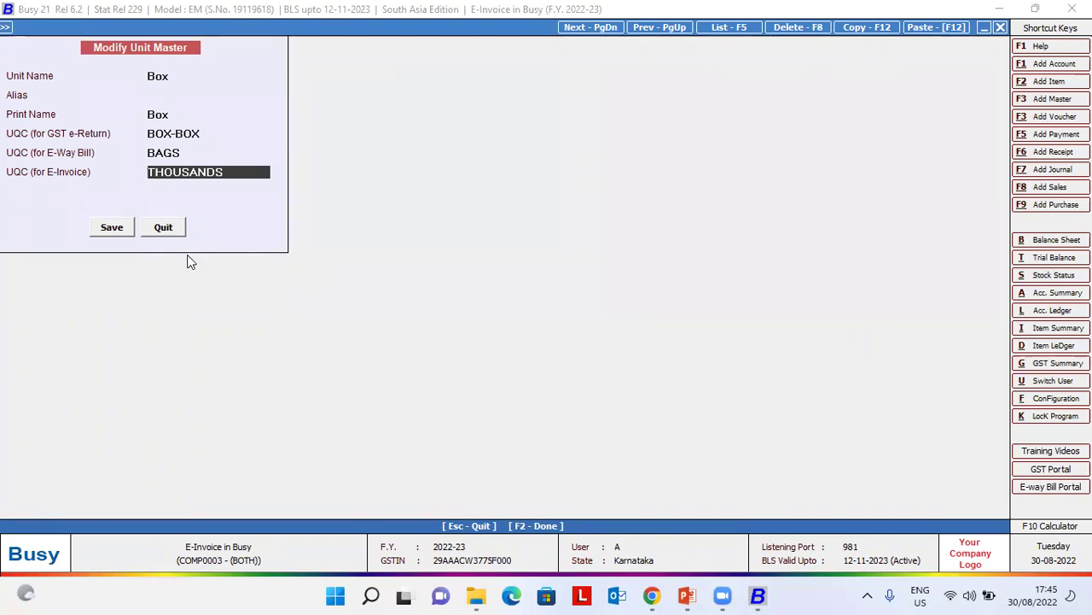
key(Escape)
key(y)
key(Escape)
key(Escape)
Leave the masters and go to the Sales entry among the transactions.
key(Down)
key(Down)
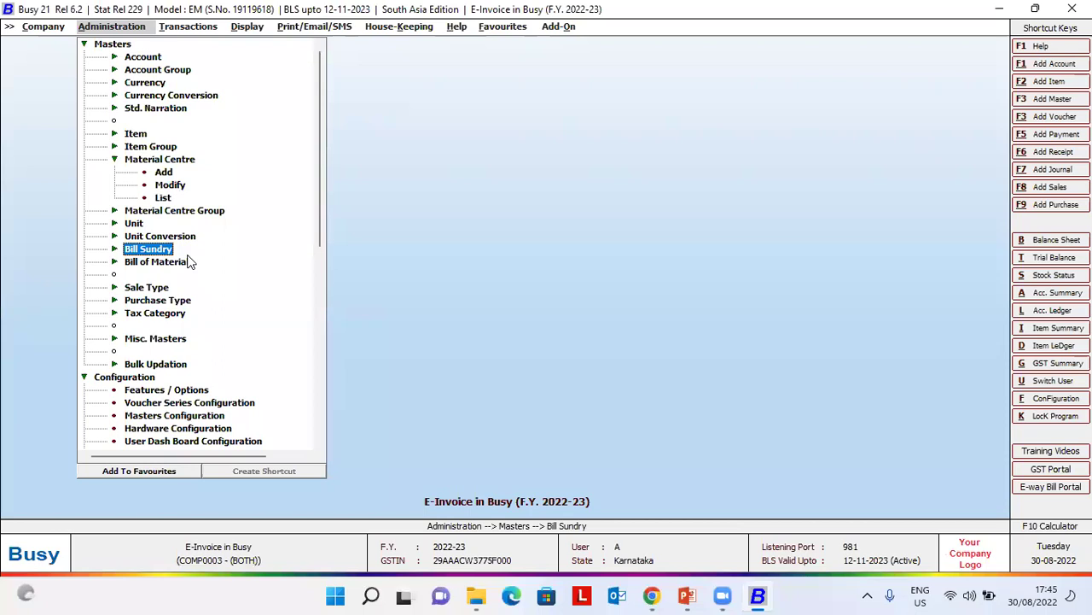
key(Escape)
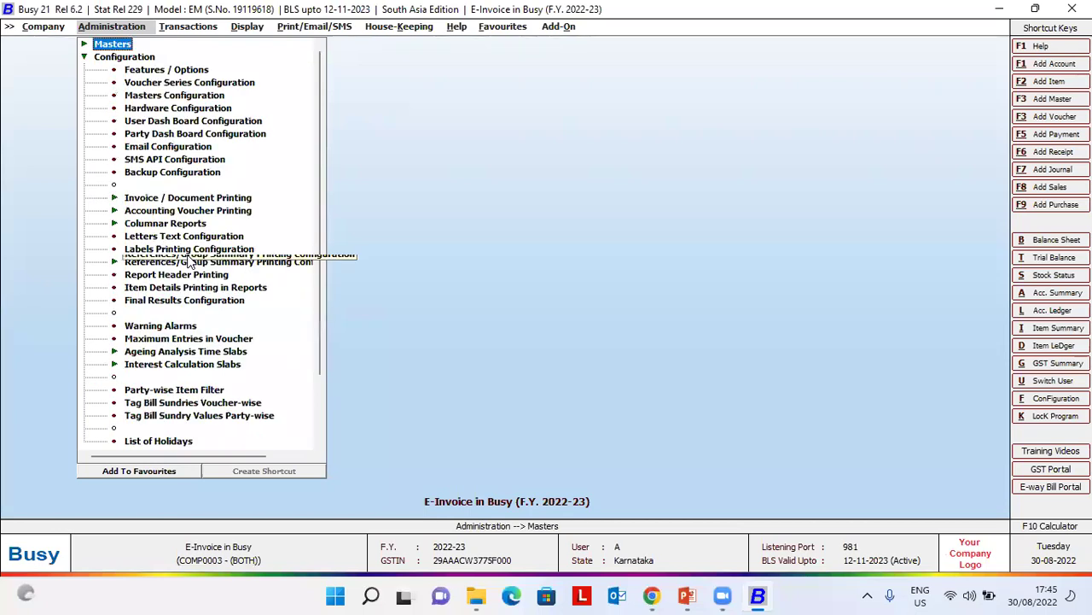
key(Escape)
key(Right)
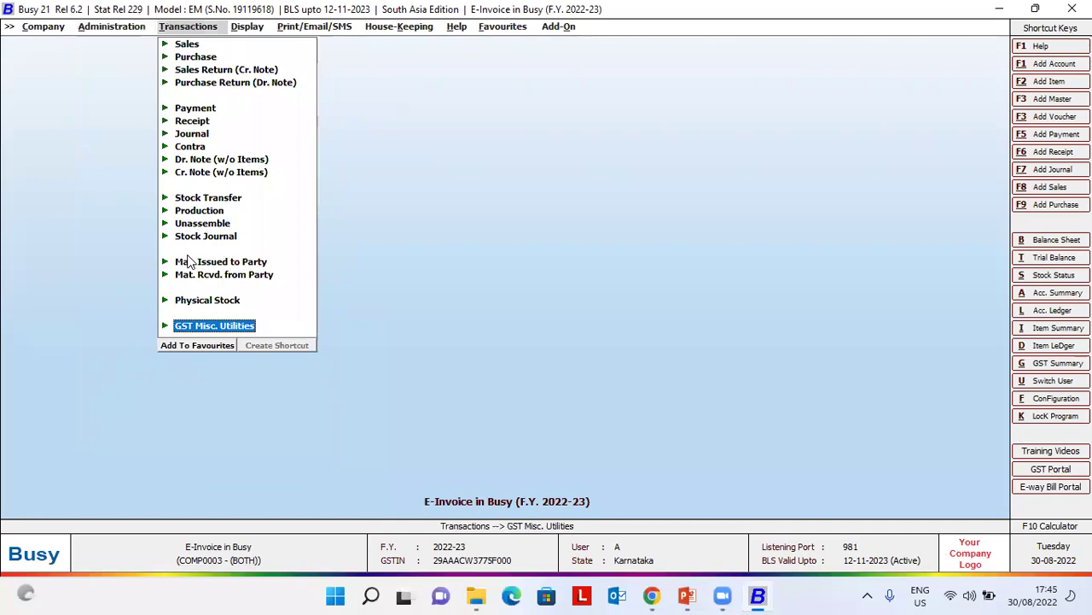
key(Up)
key(Up)
key(Up)
key(Up)
key(Up)
key(Up)
key(Up)
key(Up)
key(Up)
key(Up)
key(Up)
key(Up)
key(Up)
key(Up)
key(Up)
key(Up)
key(Up)
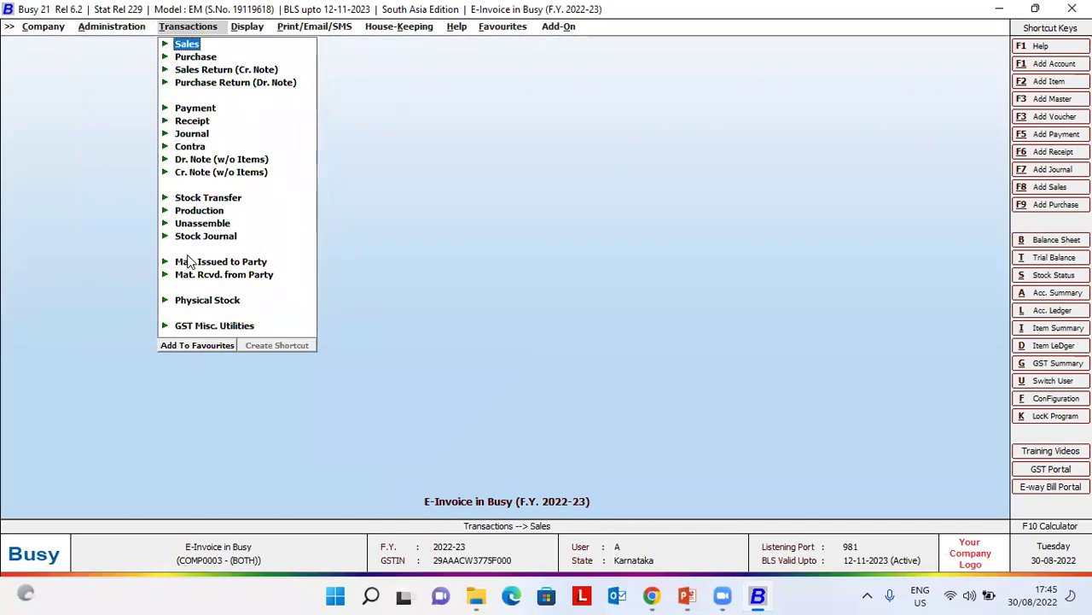